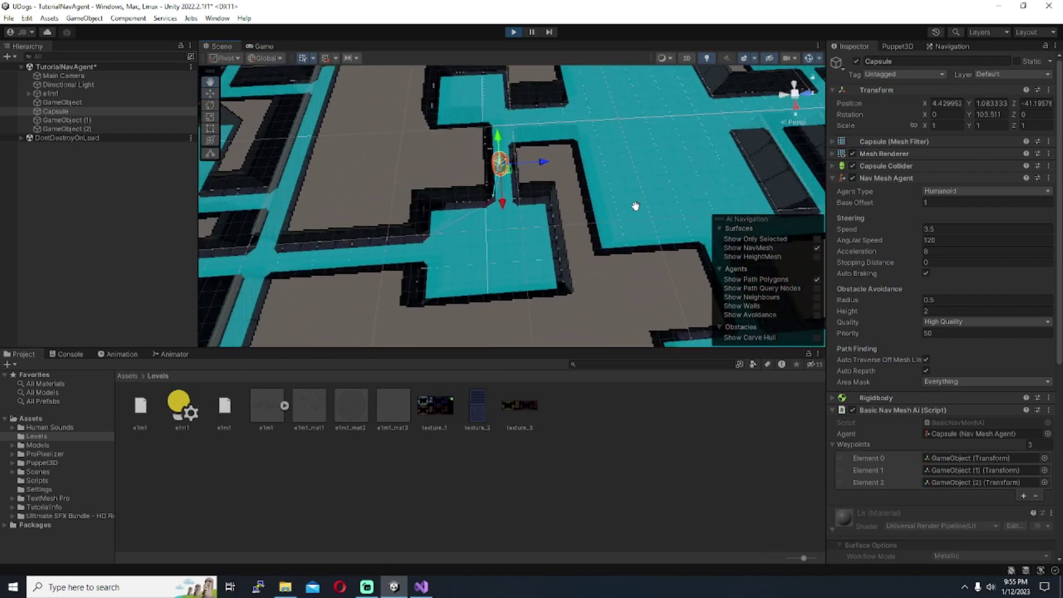
Follow the capsule agent through the level's corridors during play and examine the GameObject (1) waypoint
{"action": "middle_click_drag", "start_coordinate": [588, 260], "coordinate": [652, 263]}
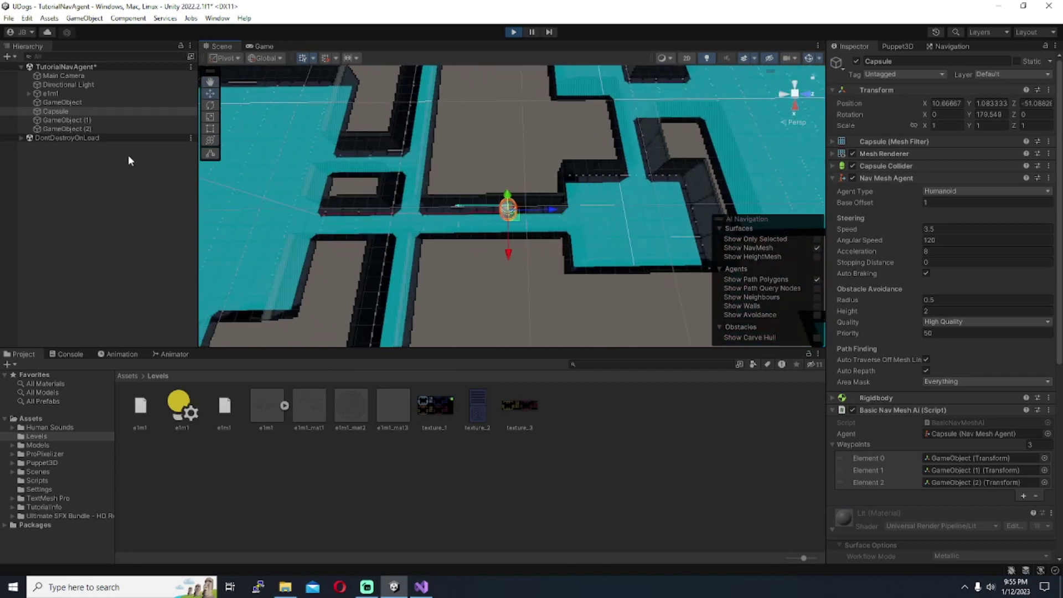
{"action": "middle_click_drag", "start_coordinate": [289, 207], "coordinate": [430, 230]}
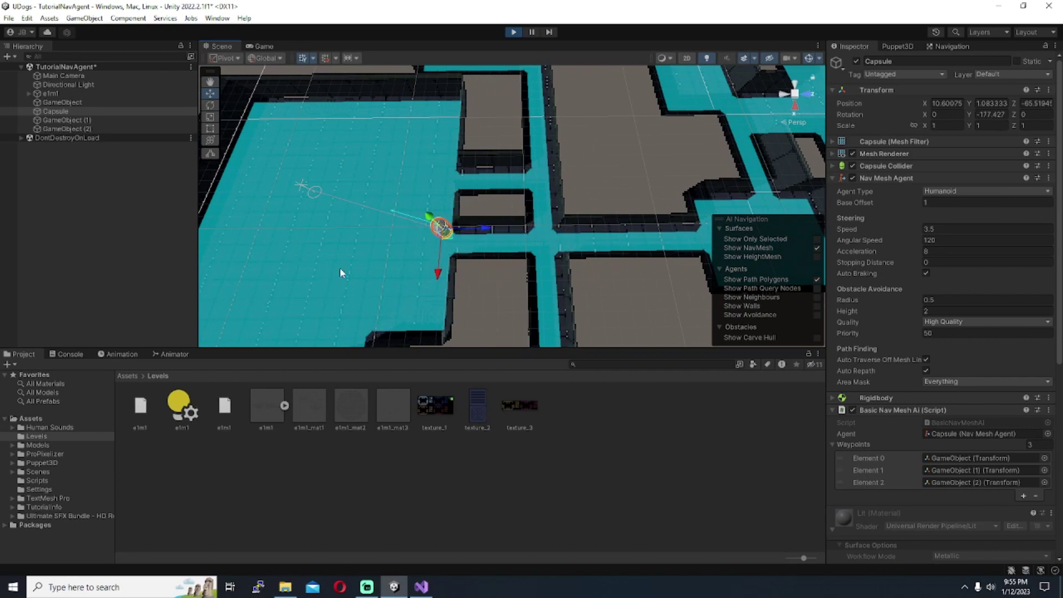
{"action": "mouse_move", "coordinate": [340, 269]}
{"action": "middle_mouse_down"}
{"action": "mouse_move", "coordinate": [351, 266]}
{"action": "mouse_move", "coordinate": [333, 263]}
{"action": "middle_mouse_up"}
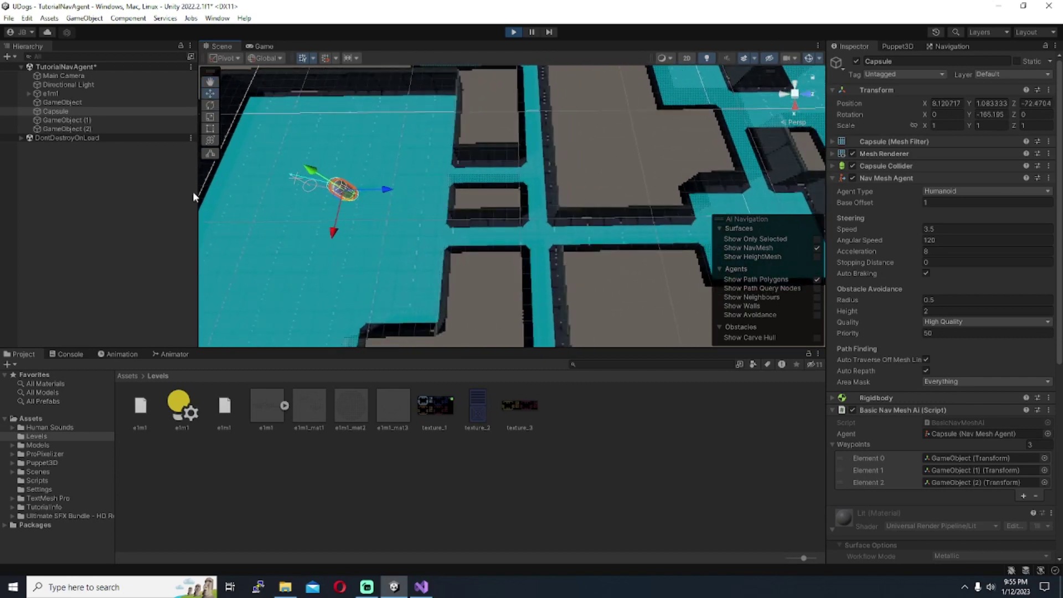
{"action": "mouse_move", "coordinate": [325, 223]}
{"action": "middle_mouse_down"}
{"action": "mouse_move", "coordinate": [417, 268]}
{"action": "mouse_move", "coordinate": [320, 211]}
{"action": "mouse_move", "coordinate": [375, 267]}
{"action": "mouse_move", "coordinate": [331, 206]}
{"action": "middle_mouse_up"}
{"action": "left_click", "coordinate": [85, 121]}
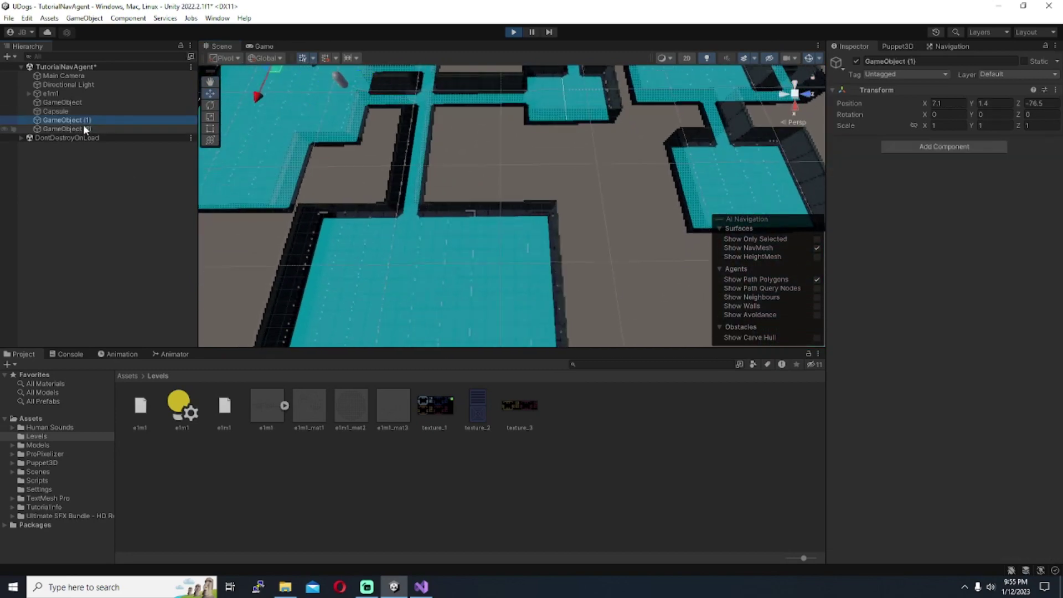
{"action": "middle_click_drag", "start_coordinate": [260, 182], "coordinate": [452, 238]}
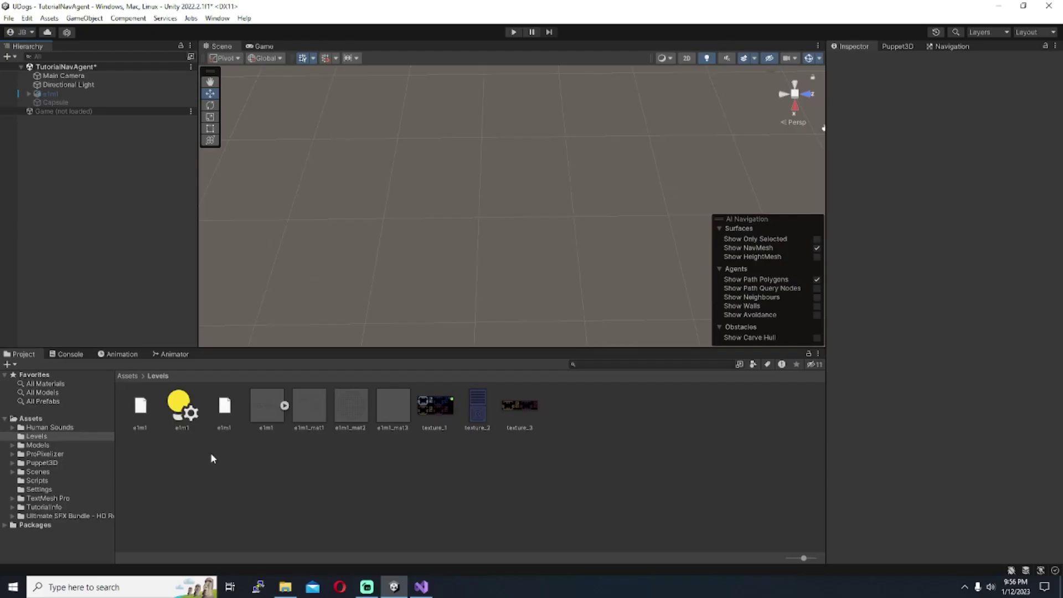
Place the e1m1 level model in the scene and add a Mesh Collider to its Scene child
{"action": "left_click_drag", "start_coordinate": [303, 386], "coordinate": [736, 211]}
{"action": "left_click", "coordinate": [29, 84]}
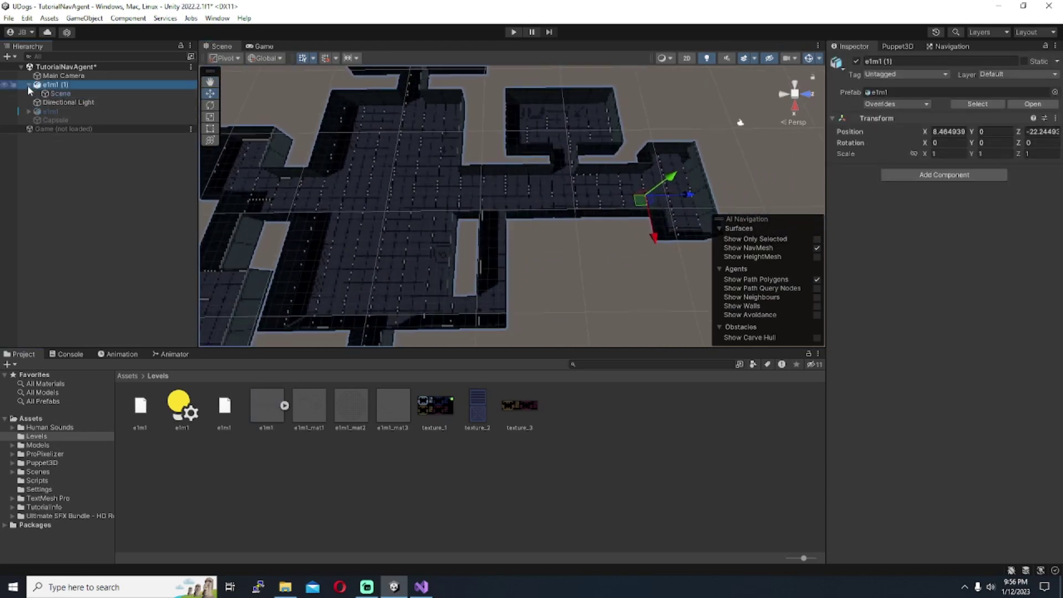
{"action": "left_click", "coordinate": [60, 94]}
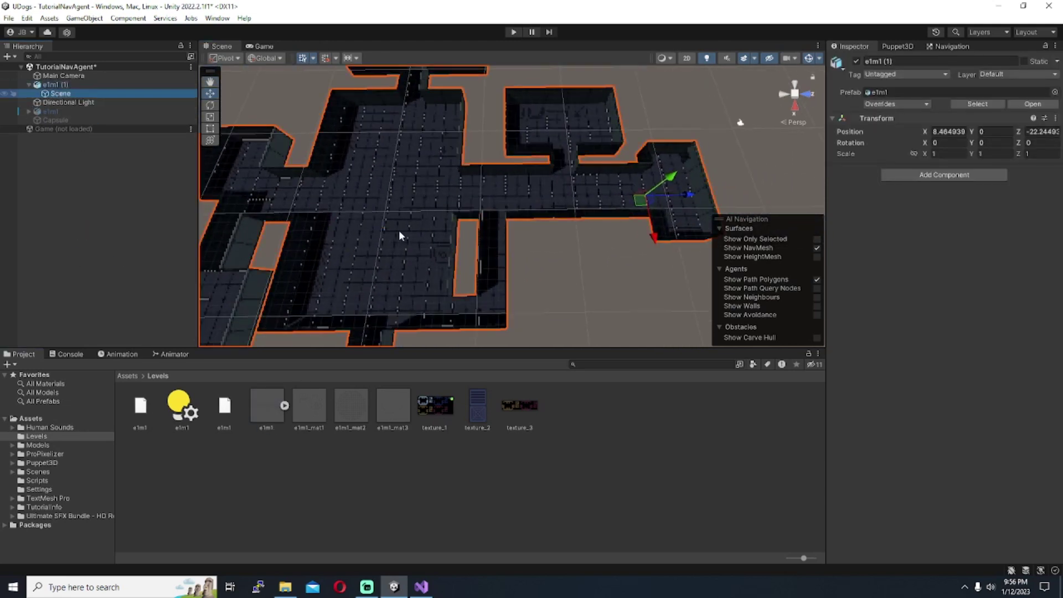
{"action": "middle_click_drag", "start_coordinate": [399, 233], "coordinate": [440, 230]}
{"action": "left_click", "coordinate": [932, 281]}
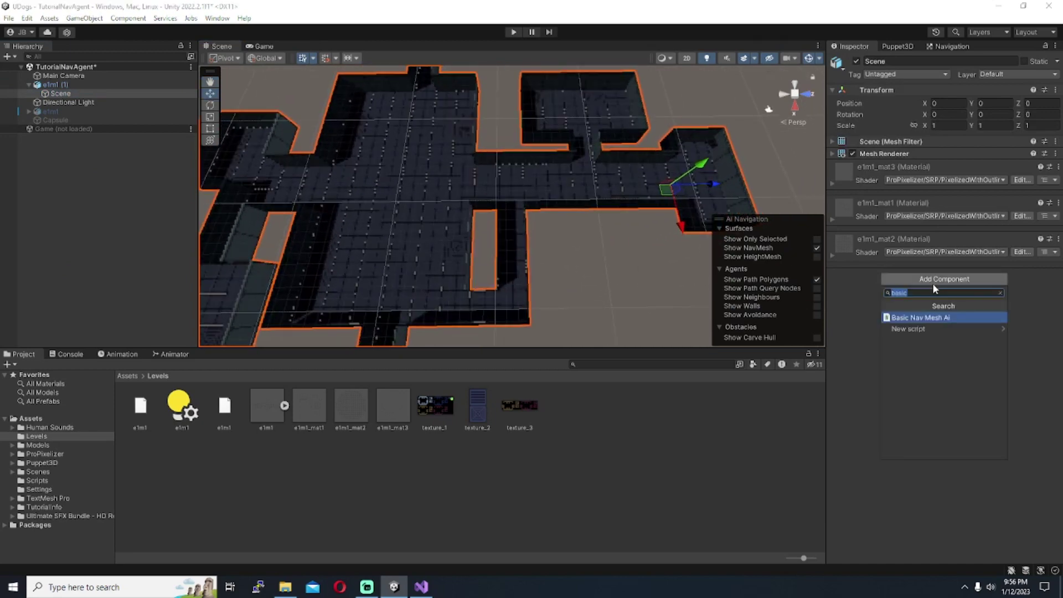
{"action": "type", "text": "mesh"}
{"action": "key", "text": "Return"}
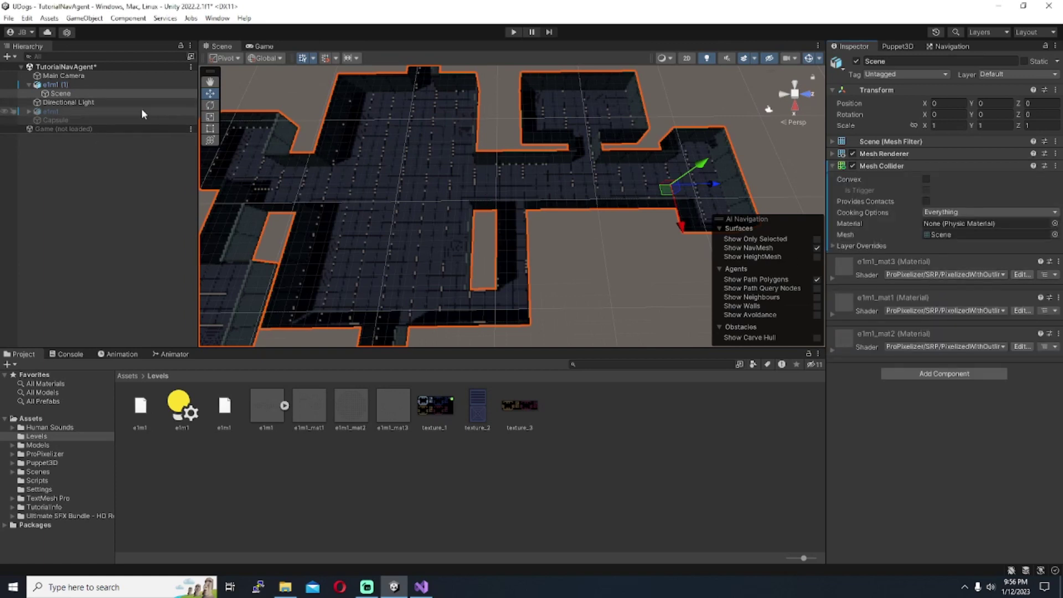
Create a new 3D capsule object in the scene
{"action": "left_click", "coordinate": [62, 85]}
{"action": "left_click", "coordinate": [84, 18]}
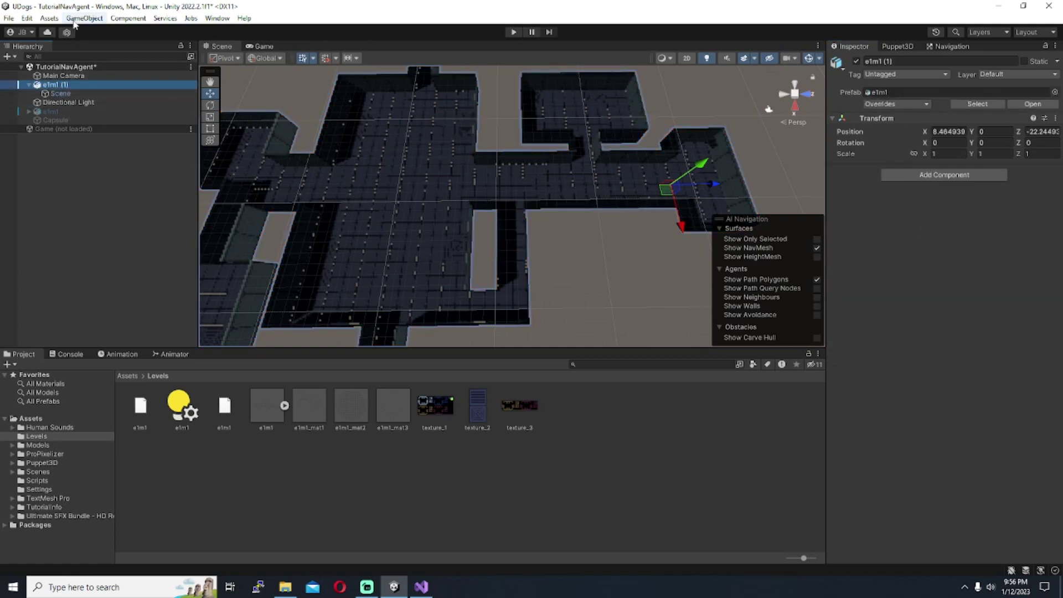
{"action": "mouse_move", "coordinate": [123, 80]}
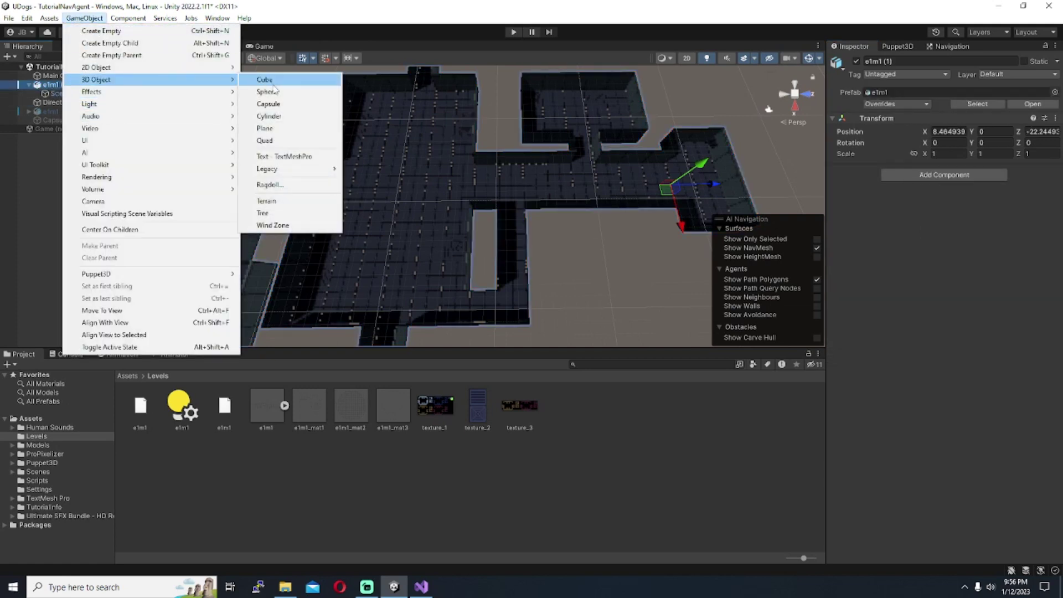
{"action": "left_click", "coordinate": [268, 104]}
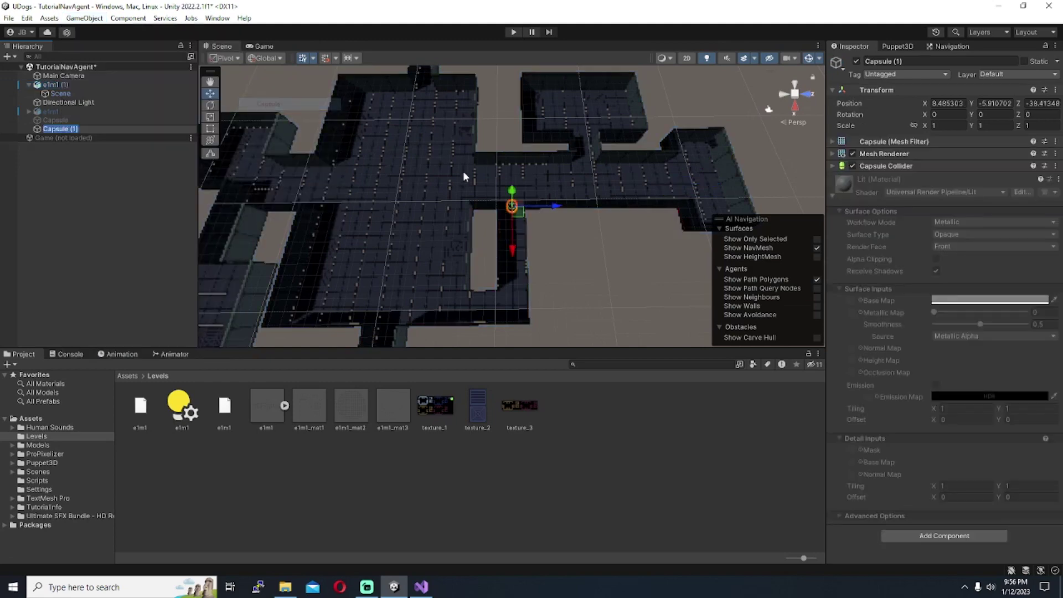
Move the new capsule just above the floor of the level's large room, at about Y 2.19 and Z -49.29
{"action": "key", "text": "f"}
{"action": "left_click_drag", "start_coordinate": [536, 176], "coordinate": [468, 176]}
{"action": "scroll", "coordinate": [458, 238], "scroll_direction": "up", "scroll_amount": 3}
{"action": "right_click_drag", "start_coordinate": [458, 238], "coordinate": [477, 117]}
{"action": "left_click_drag", "start_coordinate": [420, 165], "coordinate": [409, 69]}
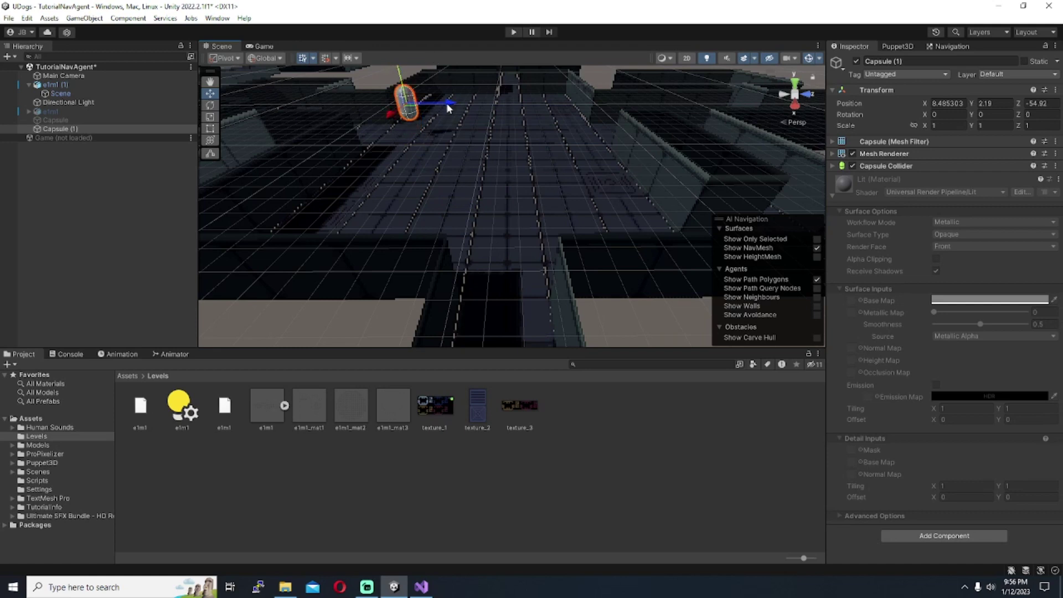
{"action": "left_click_drag", "start_coordinate": [446, 102], "coordinate": [516, 118]}
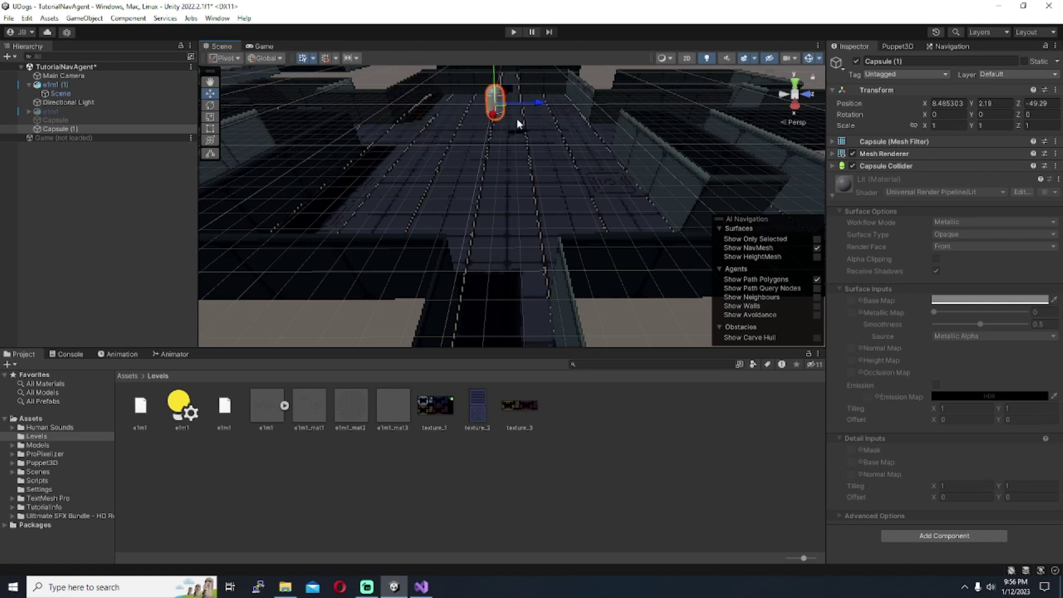
Add a Rigidbody and a Nav Mesh Agent component to the new capsule
{"action": "left_click", "coordinate": [834, 195]}
{"action": "left_click", "coordinate": [922, 221]}
{"action": "type", "text": "rigid"}
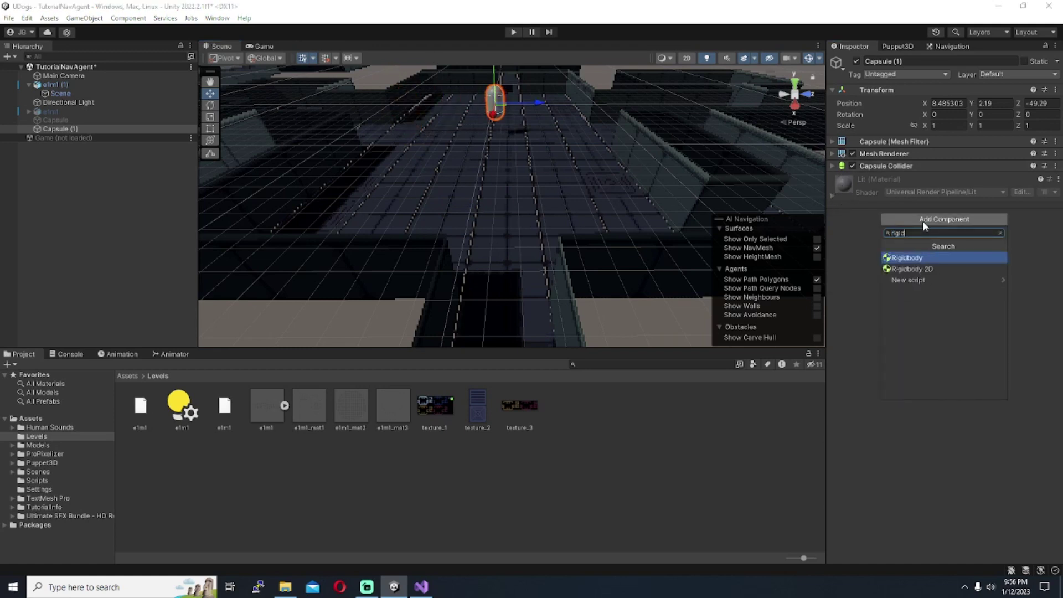
{"action": "key", "text": "Return"}
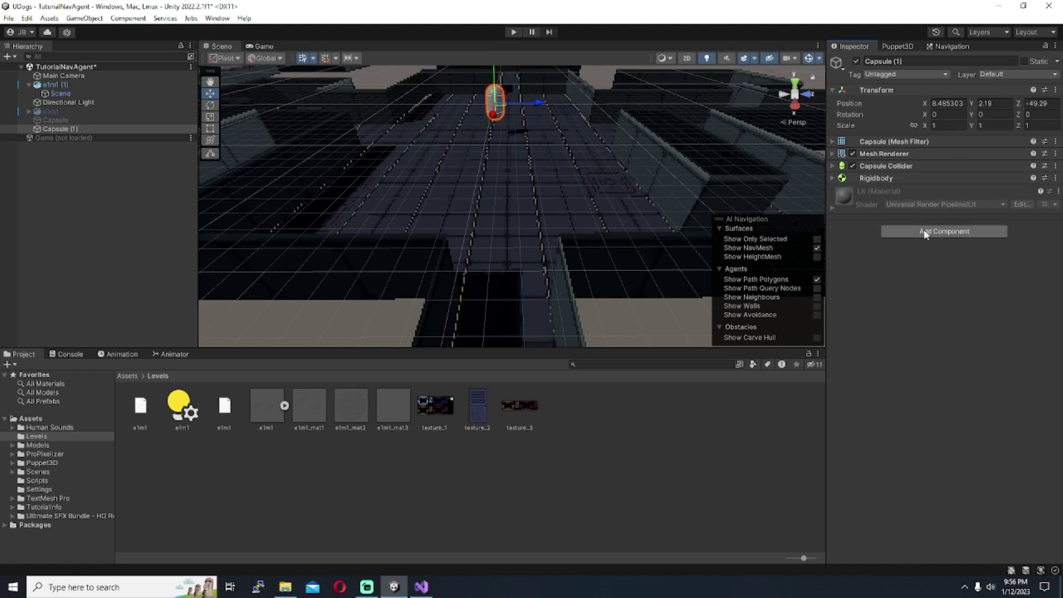
{"action": "left_click", "coordinate": [926, 229]}
{"action": "key", "text": "BackSpace"}
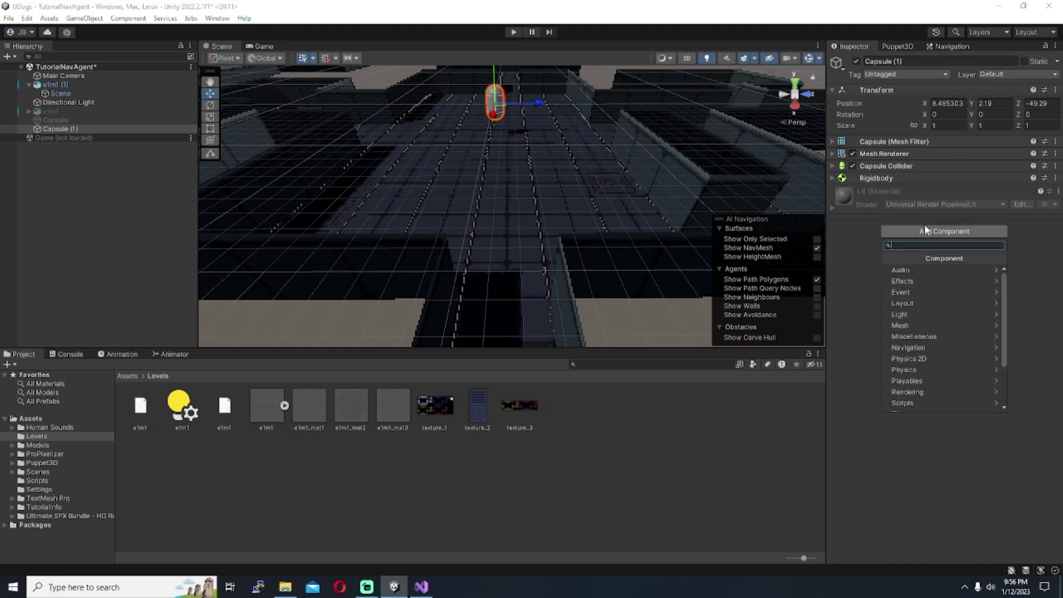
{"action": "type", "text": "navmesh"}
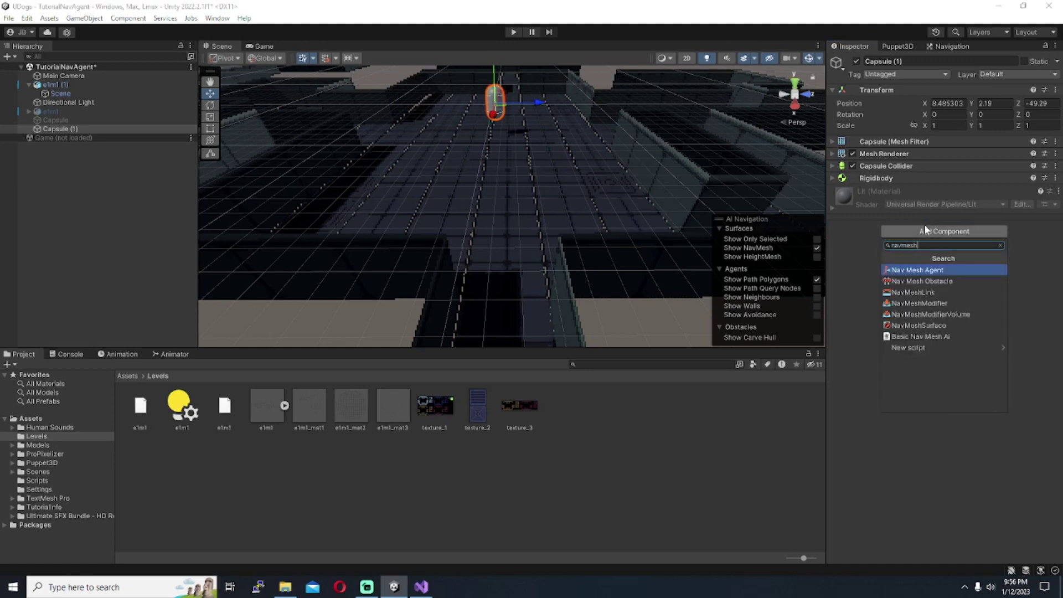
{"action": "key", "text": "Return"}
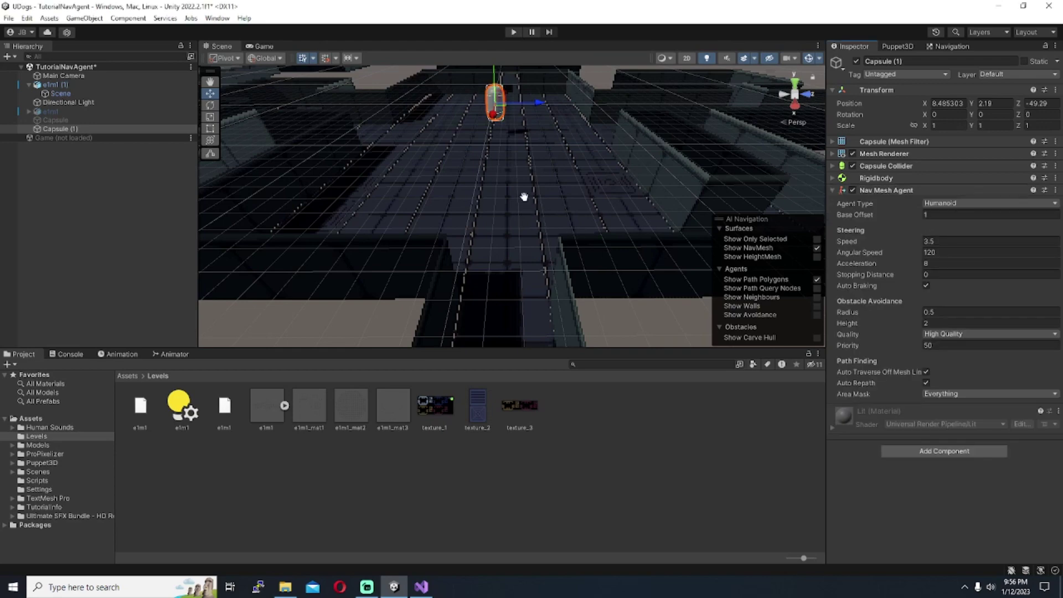
Check the installation of the AI Navigation package in the Package Manager
{"action": "middle_click_drag", "start_coordinate": [523, 196], "coordinate": [534, 267]}
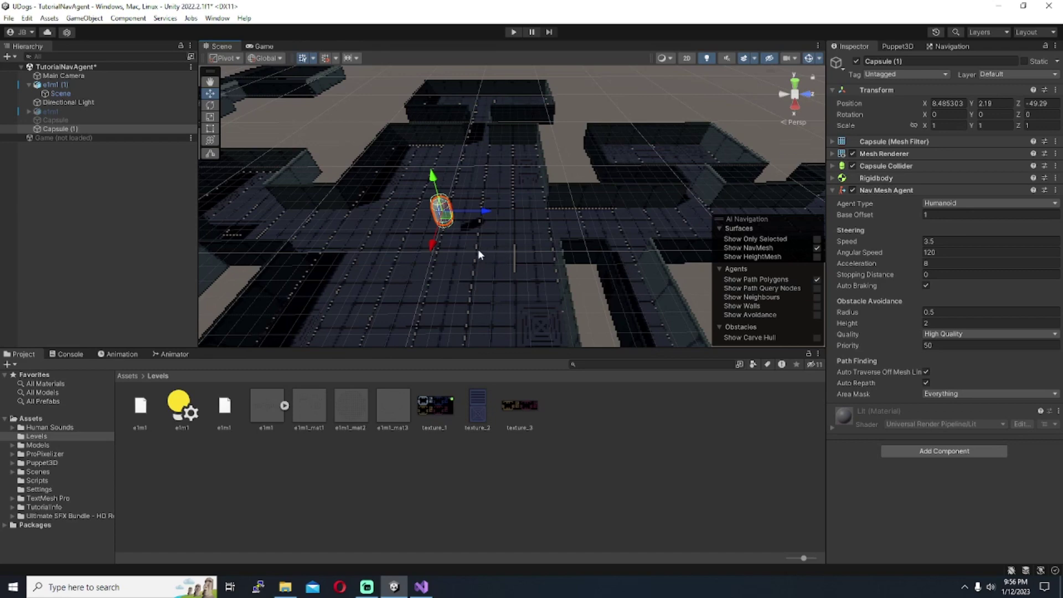
{"action": "scroll", "coordinate": [496, 238], "scroll_direction": "down", "scroll_amount": 1}
{"action": "middle_click_drag", "start_coordinate": [495, 238], "coordinate": [507, 241]}
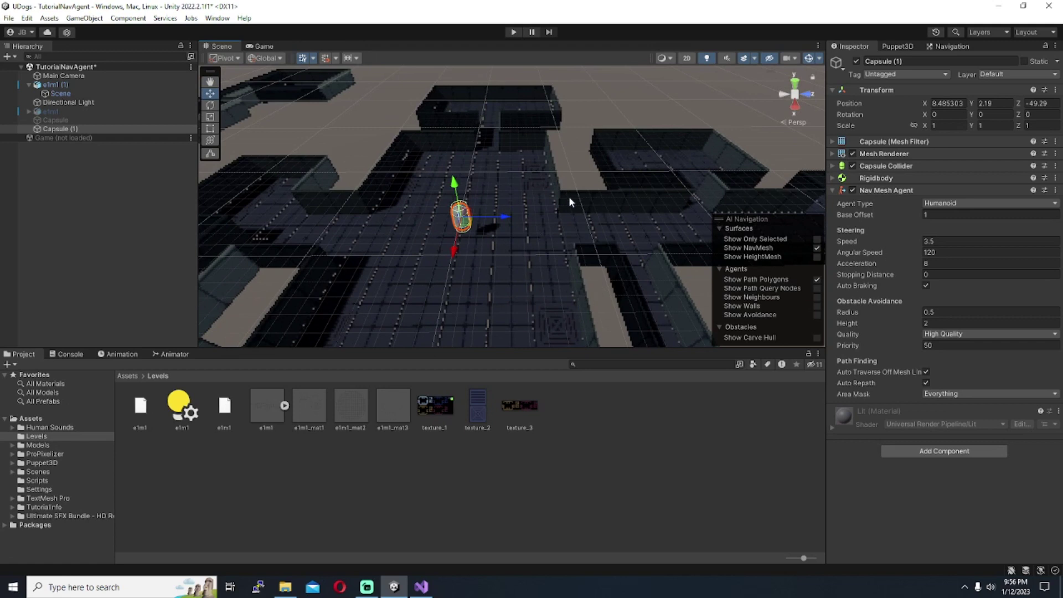
{"action": "left_click", "coordinate": [217, 19]}
{"action": "left_click", "coordinate": [249, 185]}
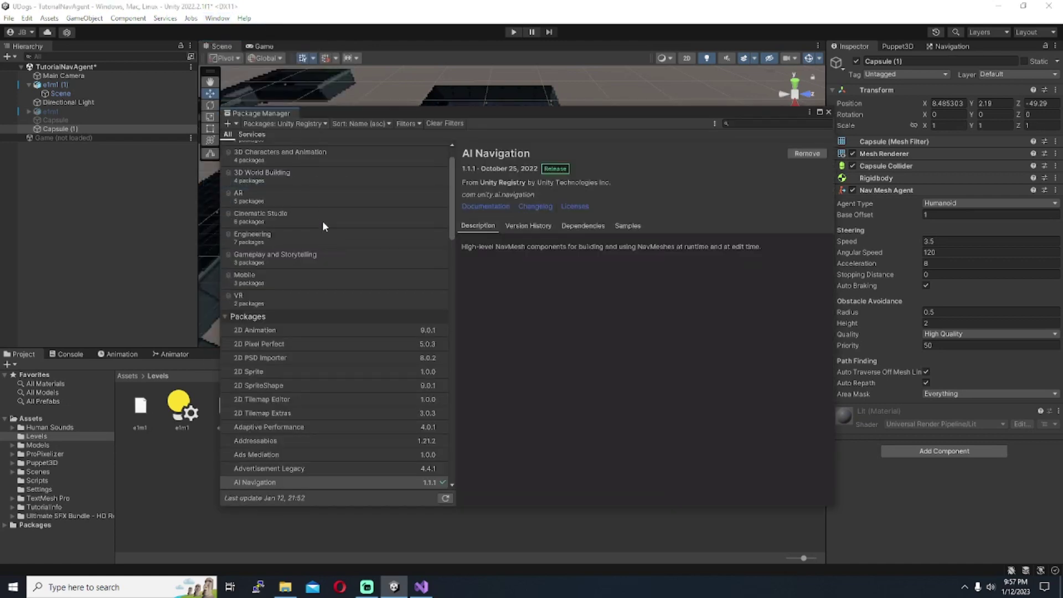
{"action": "scroll", "coordinate": [324, 330], "scroll_direction": "down", "scroll_amount": 3}
{"action": "left_click", "coordinate": [269, 392]}
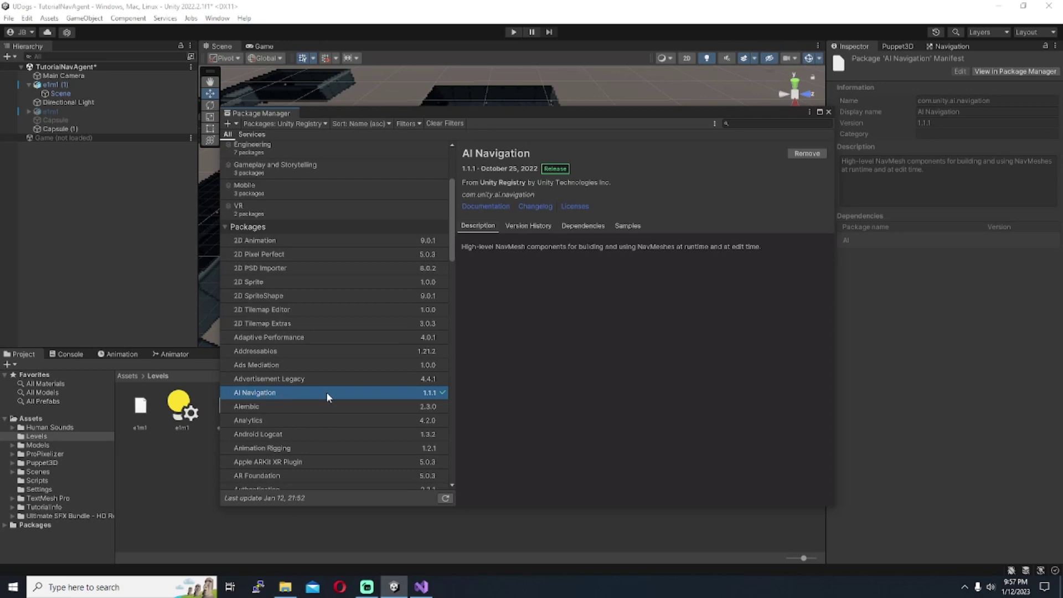
{"action": "left_click", "coordinate": [828, 111]}
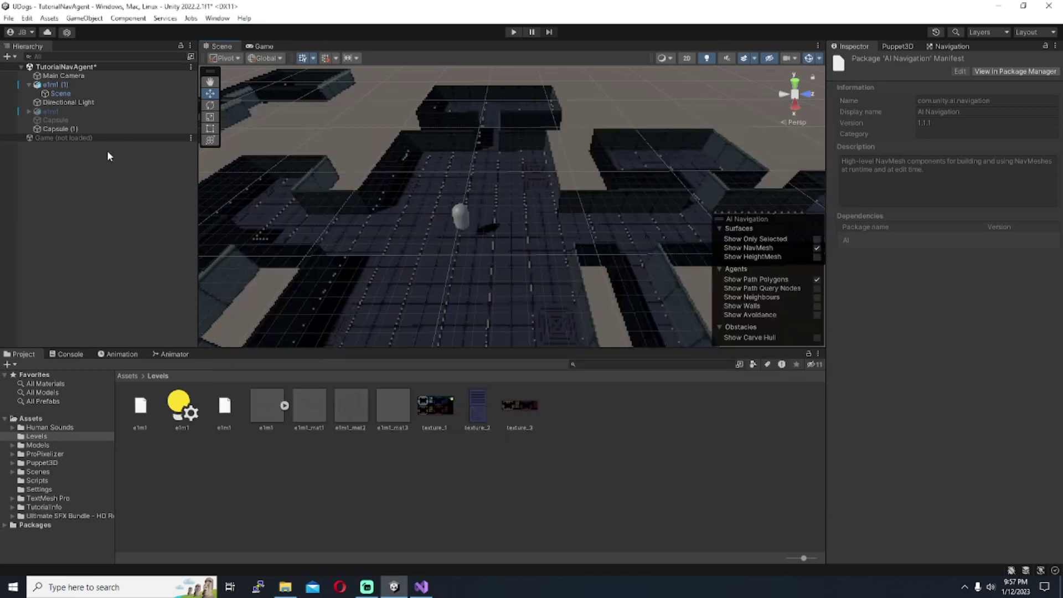
Create an empty child object under e1m1 (1) and raise it to about Y 2.09
{"action": "left_click", "coordinate": [70, 127]}
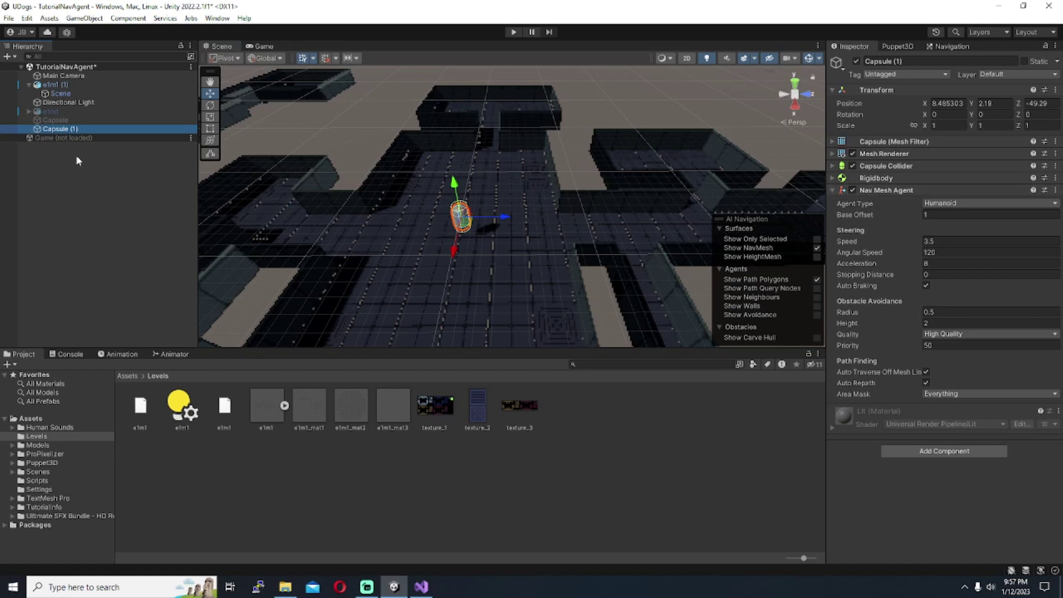
{"action": "right_click", "coordinate": [49, 84]}
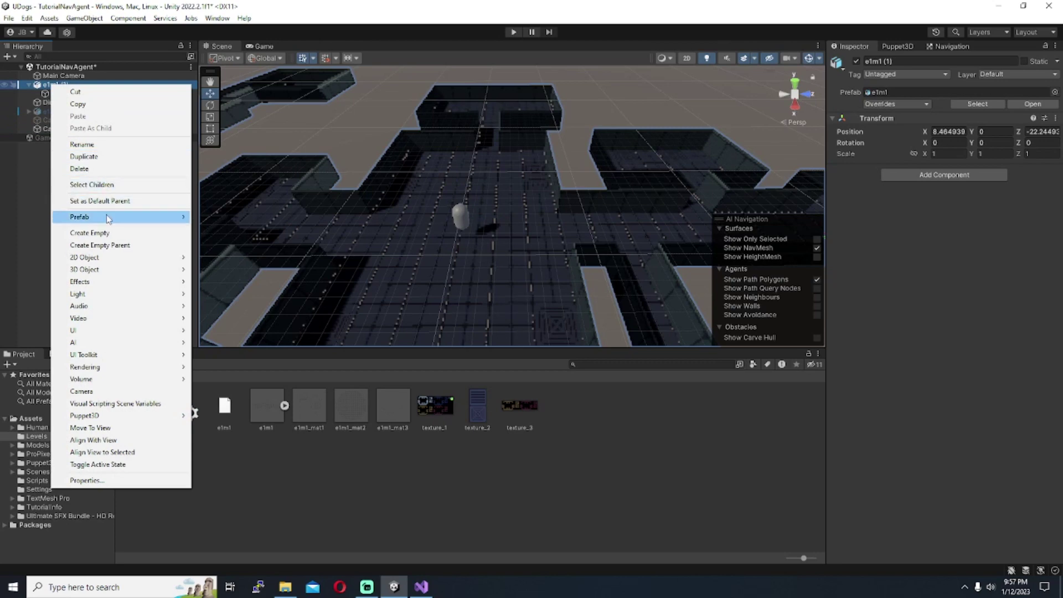
{"action": "left_click", "coordinate": [103, 233]}
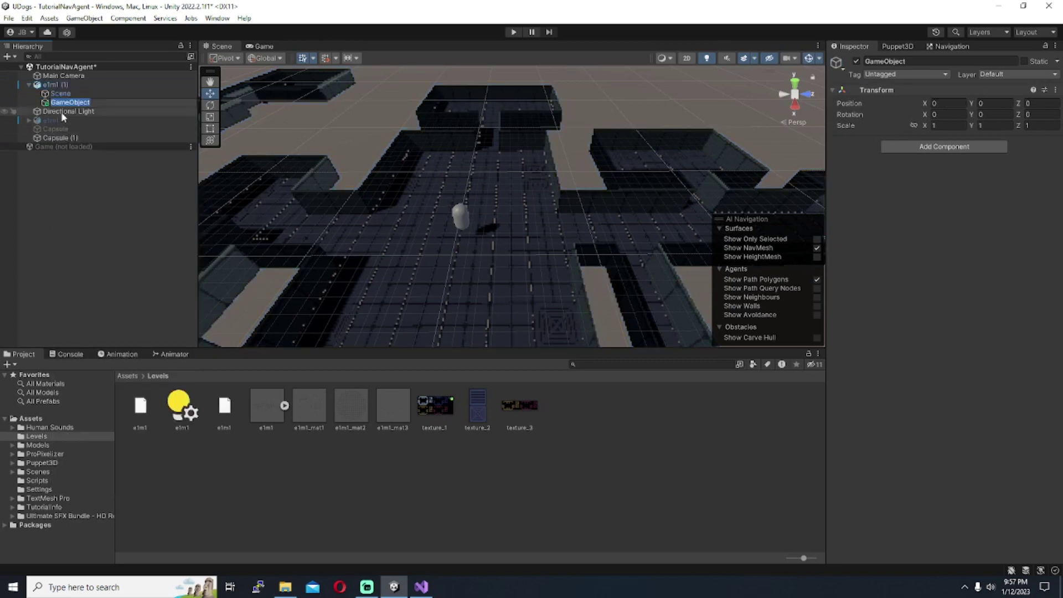
{"action": "middle_click_drag", "start_coordinate": [470, 208], "coordinate": [430, 199]}
{"action": "right_click_drag", "start_coordinate": [429, 200], "coordinate": [594, 168]}
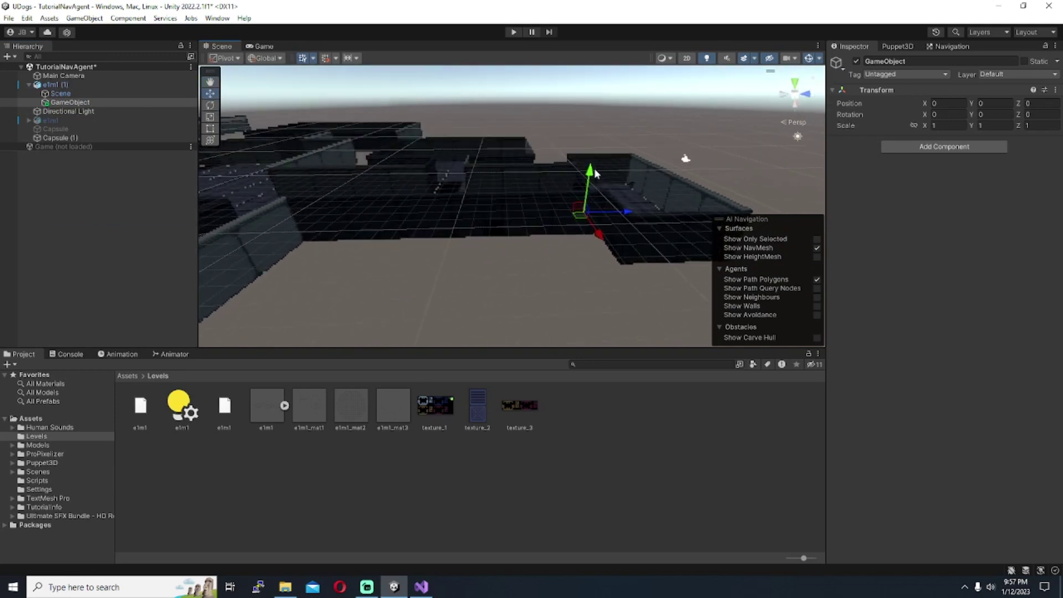
{"action": "left_click_drag", "start_coordinate": [594, 169], "coordinate": [608, 129]}
{"action": "left_click_drag", "start_coordinate": [553, 160], "coordinate": [542, 240], "text": "alt"}
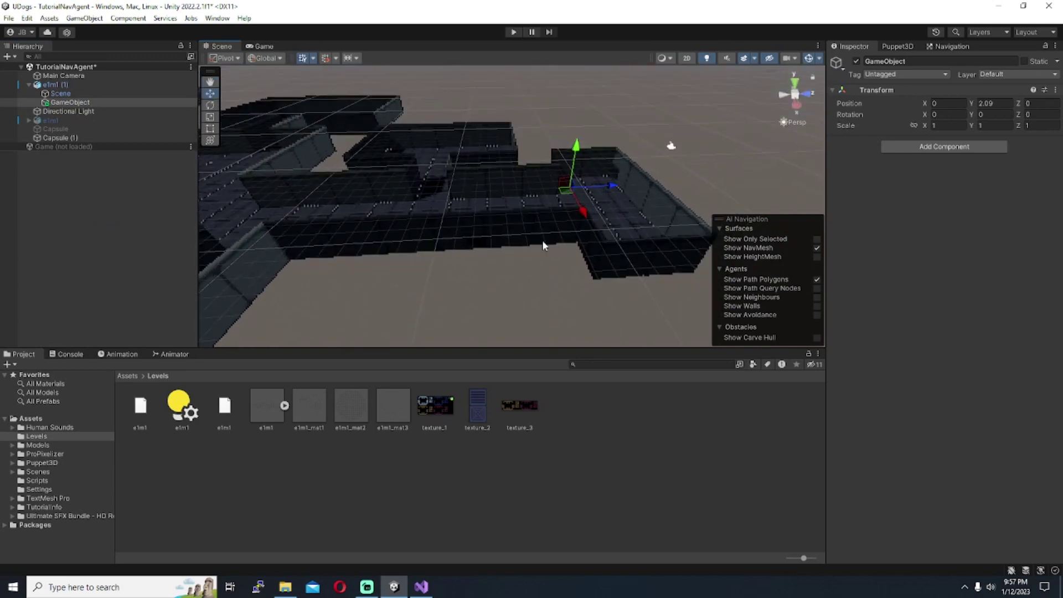
Add a NavMeshSurface component to the empty child object and bake its NavMesh
{"action": "left_click", "coordinate": [915, 147]}
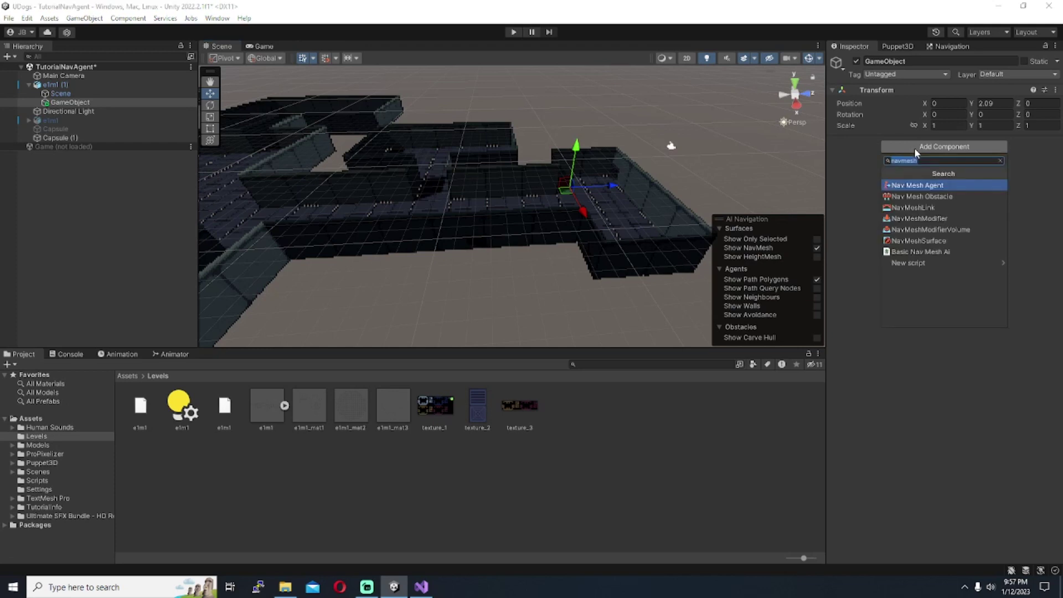
{"action": "left_click", "coordinate": [899, 242]}
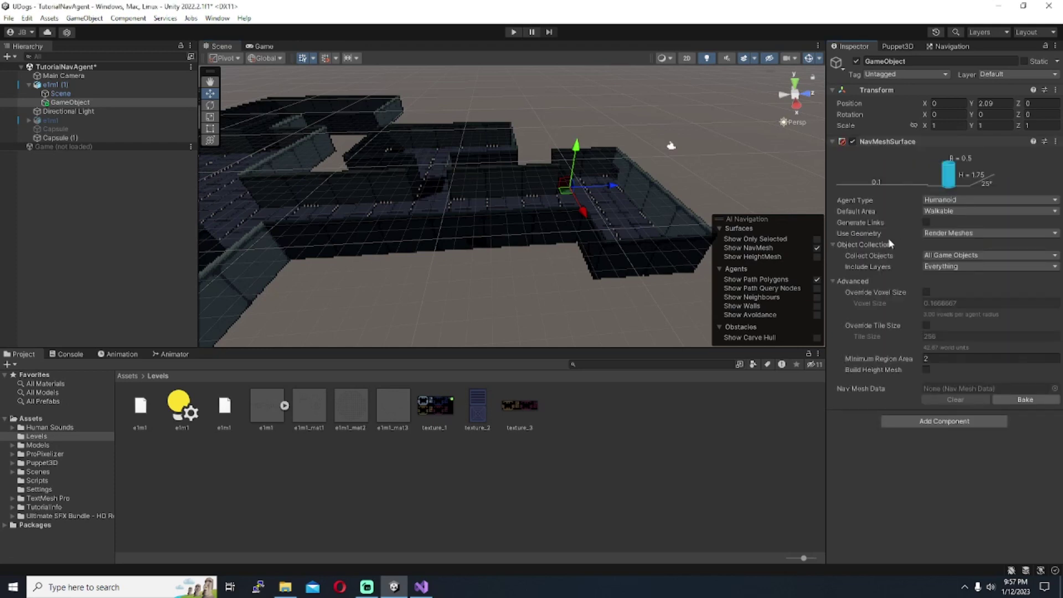
{"action": "left_click", "coordinate": [1020, 403]}
Examine the coverage of the baked NavMesh across the level's rooms and corridors from several angles
{"action": "middle_click_drag", "start_coordinate": [755, 290], "coordinate": [449, 225]}
{"action": "left_click_drag", "start_coordinate": [508, 219], "coordinate": [463, 216], "text": "alt"}
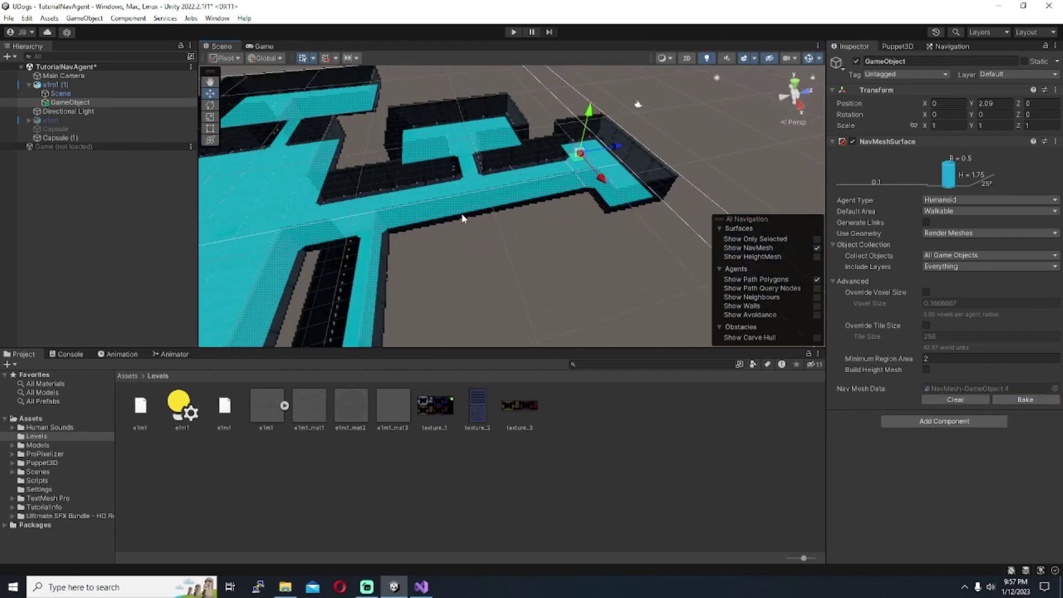
{"action": "middle_click_drag", "start_coordinate": [463, 216], "coordinate": [527, 260]}
{"action": "left_click_drag", "start_coordinate": [526, 261], "coordinate": [519, 246], "text": "alt"}
{"action": "scroll", "coordinate": [524, 281], "scroll_direction": "down", "scroll_amount": 2}
{"action": "scroll", "coordinate": [474, 245], "scroll_direction": "down", "scroll_amount": 2}
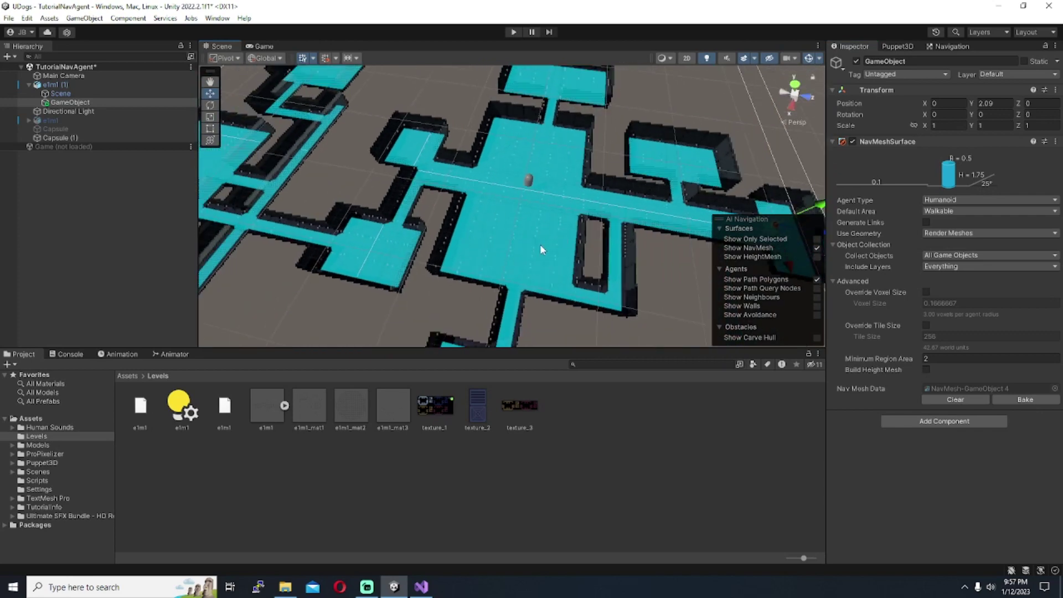
{"action": "left_click_drag", "start_coordinate": [474, 216], "coordinate": [484, 249], "text": "alt"}
{"action": "middle_click_drag", "start_coordinate": [484, 249], "coordinate": [455, 234]}
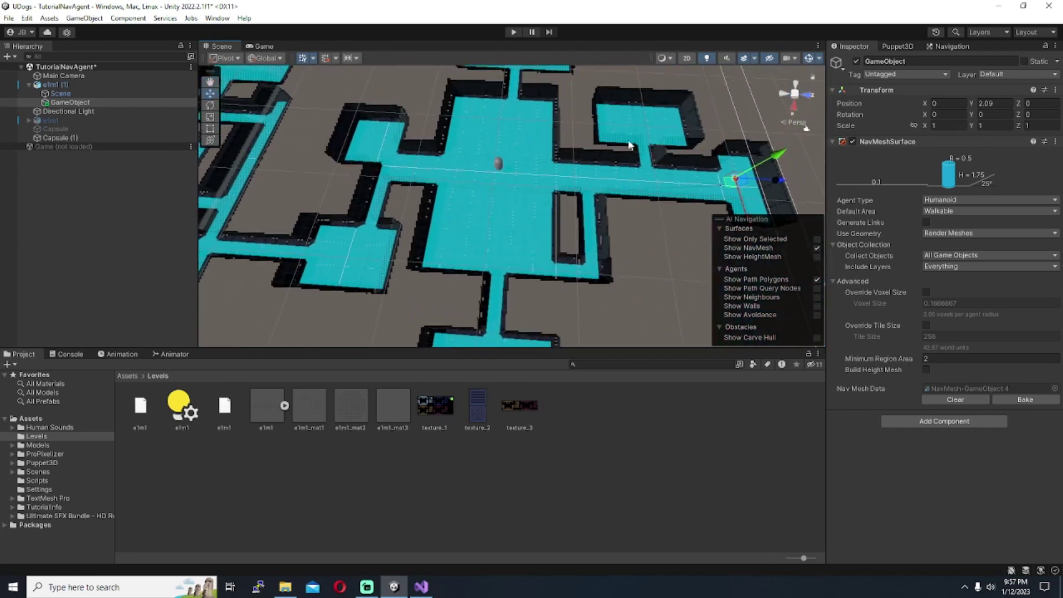
{"action": "middle_click_drag", "start_coordinate": [515, 191], "coordinate": [519, 229]}
{"action": "scroll", "coordinate": [532, 266], "scroll_direction": "up", "scroll_amount": 5}
{"action": "left_click_drag", "start_coordinate": [534, 267], "coordinate": [578, 191], "text": "alt"}
{"action": "middle_click_drag", "start_coordinate": [579, 191], "coordinate": [299, 173]}
{"action": "left_click_drag", "start_coordinate": [546, 214], "coordinate": [589, 201], "text": "alt"}
{"action": "middle_click_drag", "start_coordinate": [588, 201], "coordinate": [537, 141]}
{"action": "left_click_drag", "start_coordinate": [557, 230], "coordinate": [594, 199], "text": "alt"}
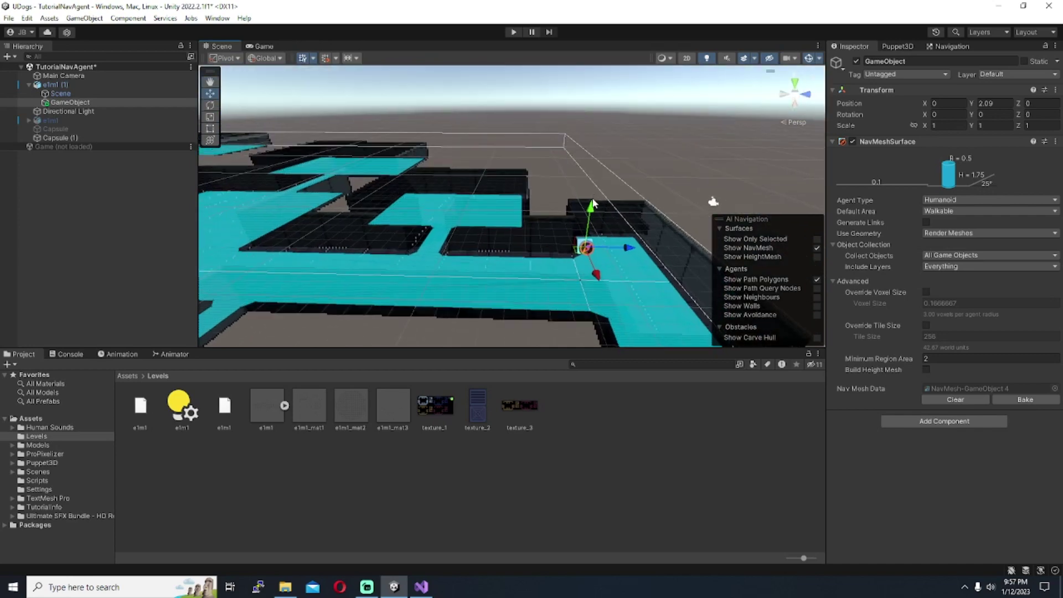
Inspect the baked NavMesh around the capsule, the central room and the far end of the level
{"action": "right_click_drag", "start_coordinate": [594, 211], "coordinate": [582, 196]}
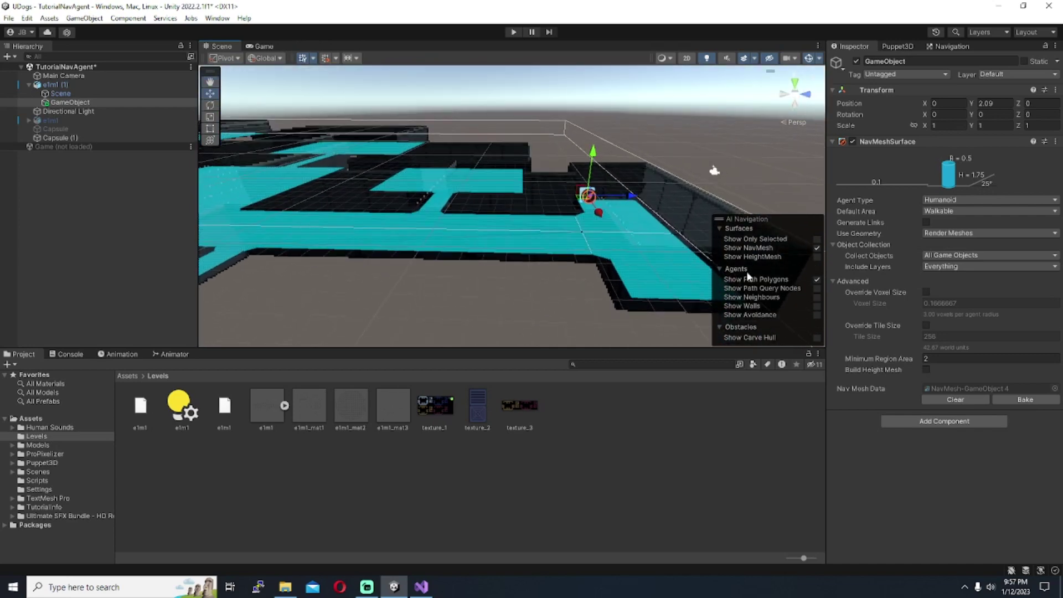
{"action": "right_click_drag", "start_coordinate": [489, 214], "coordinate": [525, 260]}
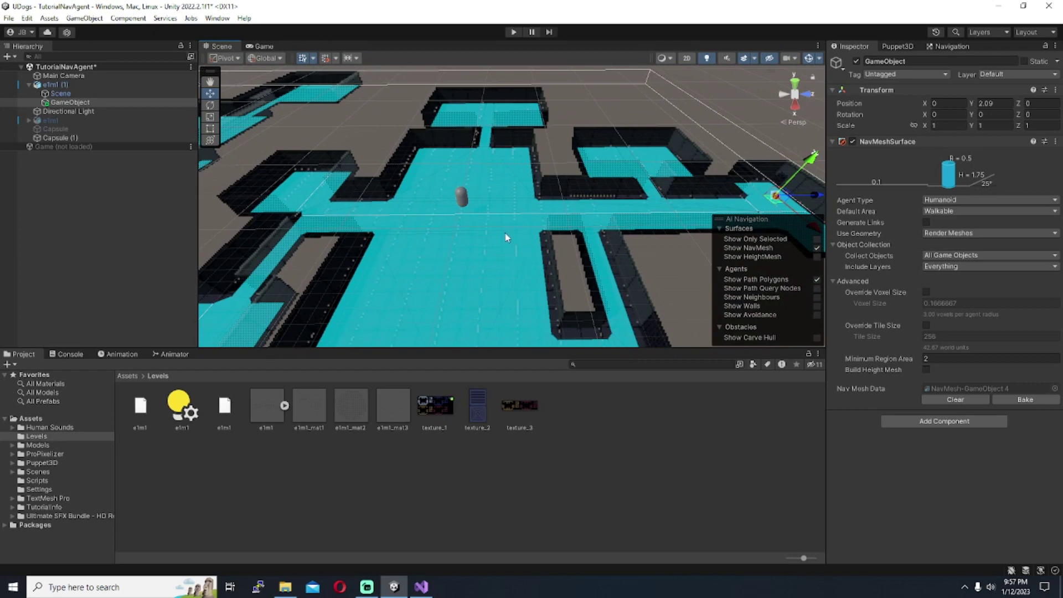
{"action": "right_click_drag", "start_coordinate": [505, 225], "coordinate": [410, 186]}
{"action": "right_click_drag", "start_coordinate": [542, 220], "coordinate": [602, 190]}
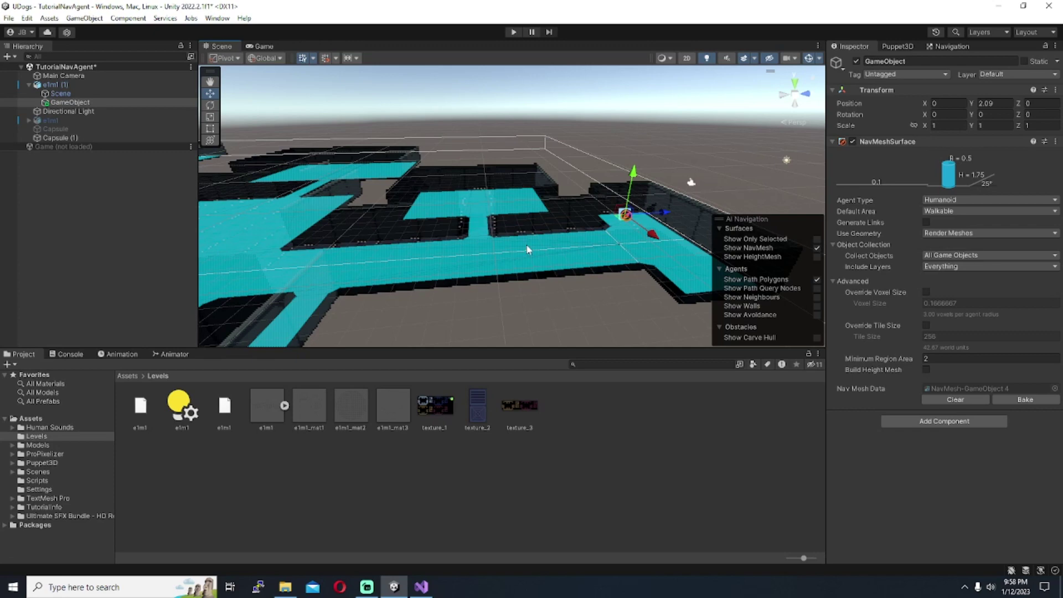
{"action": "right_click_drag", "start_coordinate": [529, 242], "coordinate": [517, 253]}
{"action": "scroll", "coordinate": [517, 252], "scroll_direction": "down", "scroll_amount": 1}
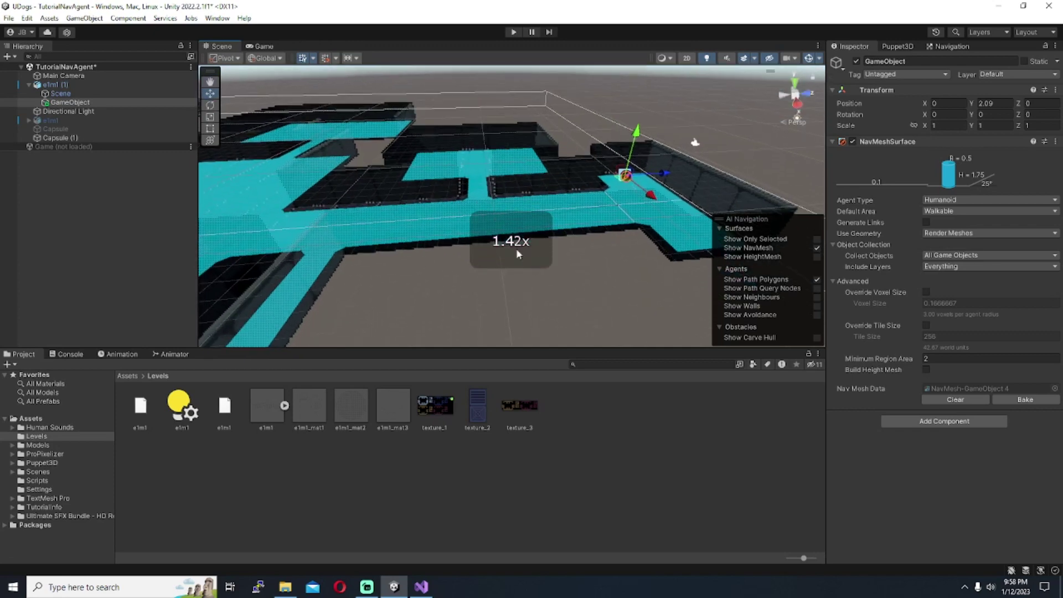
{"action": "scroll", "coordinate": [439, 230], "scroll_direction": "down", "scroll_amount": 2}
{"action": "middle_click_drag", "start_coordinate": [439, 230], "coordinate": [516, 295]}
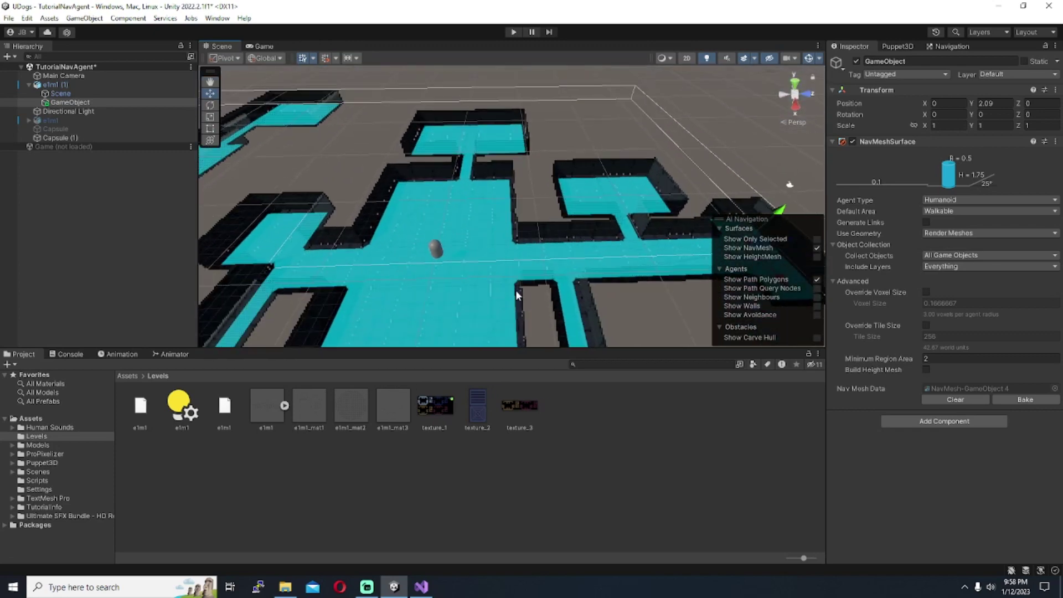
{"action": "scroll", "coordinate": [427, 270], "scroll_direction": "down", "scroll_amount": 2}
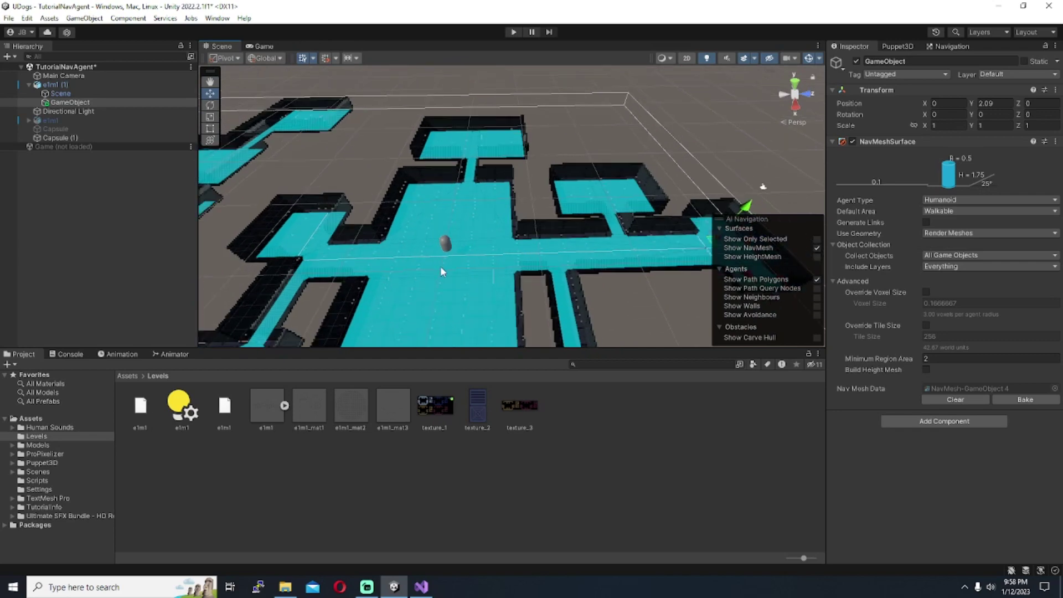
{"action": "right_click_drag", "start_coordinate": [440, 267], "coordinate": [434, 292]}
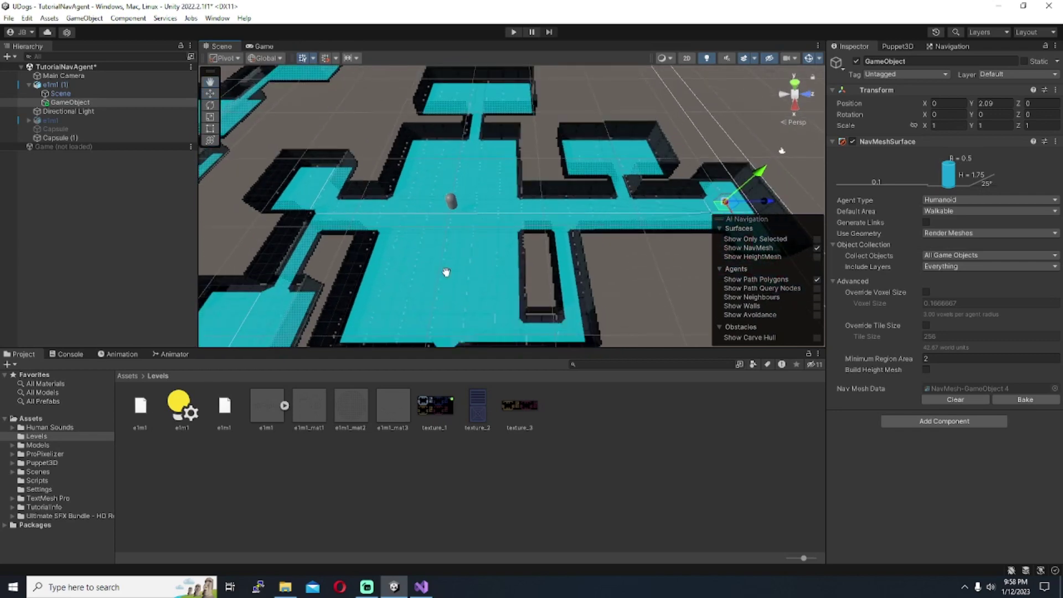
{"action": "middle_click_drag", "start_coordinate": [444, 270], "coordinate": [439, 263]}
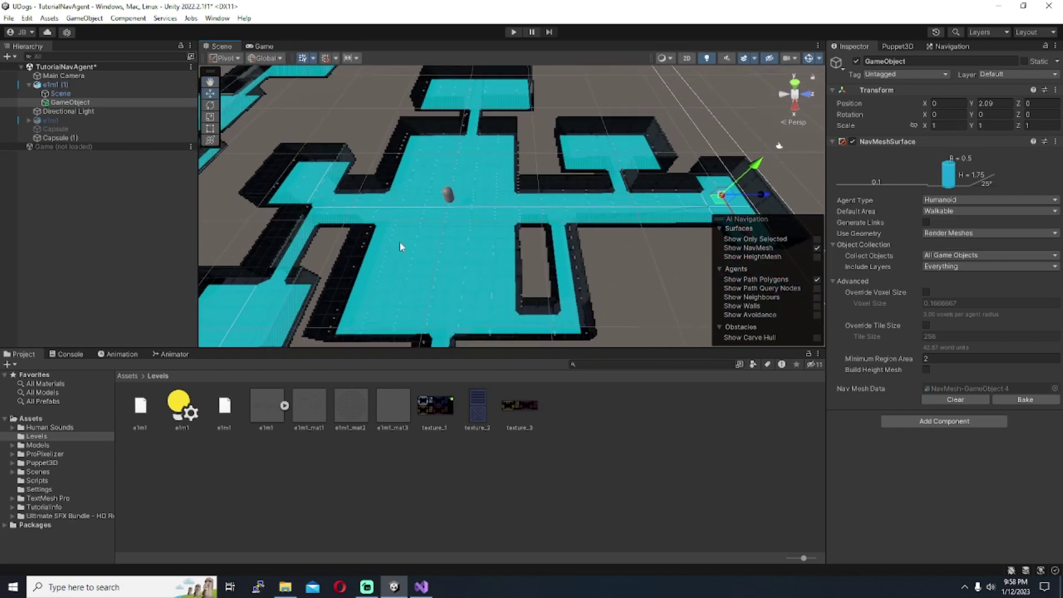
Add the Basic Nav Mesh Ai script to Capsule (1) and assign the capsule's own Nav Mesh Agent as its Agent
{"action": "left_click", "coordinate": [68, 137]}
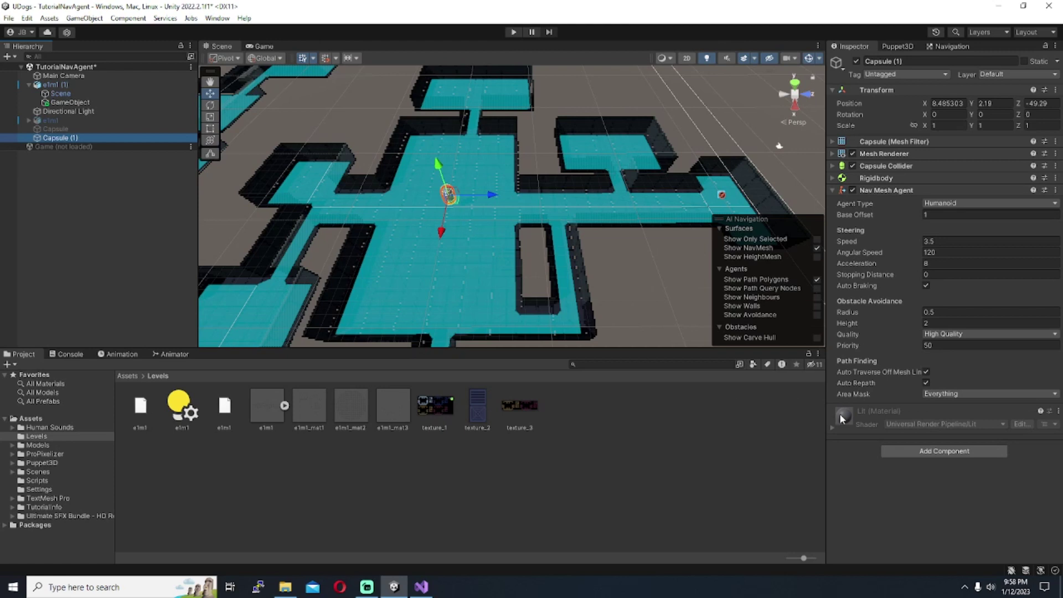
{"action": "left_click", "coordinate": [906, 451]}
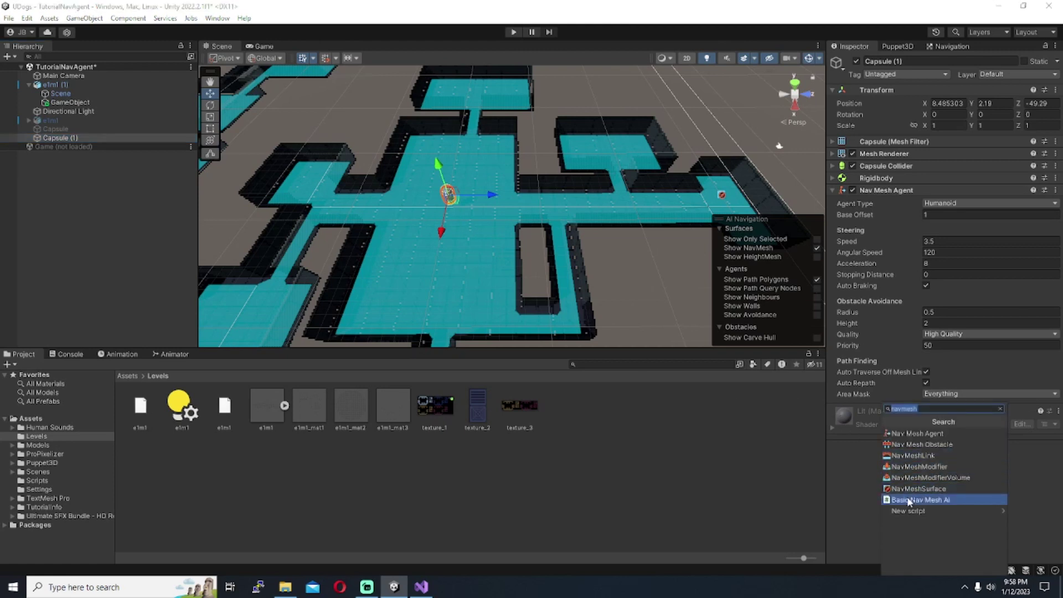
{"action": "left_click", "coordinate": [909, 500]}
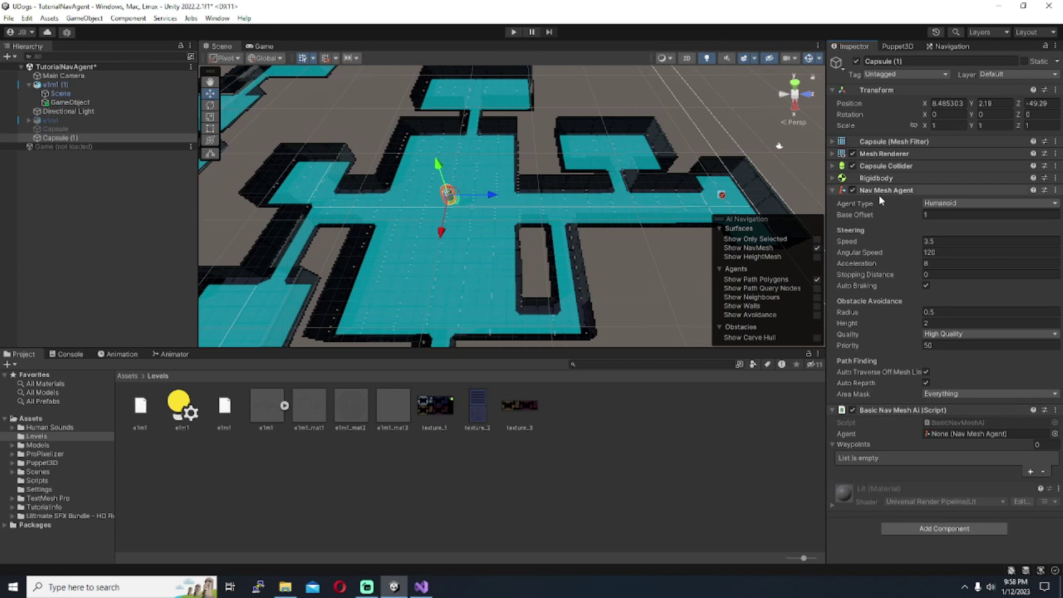
{"action": "left_click_drag", "start_coordinate": [878, 191], "coordinate": [950, 435]}
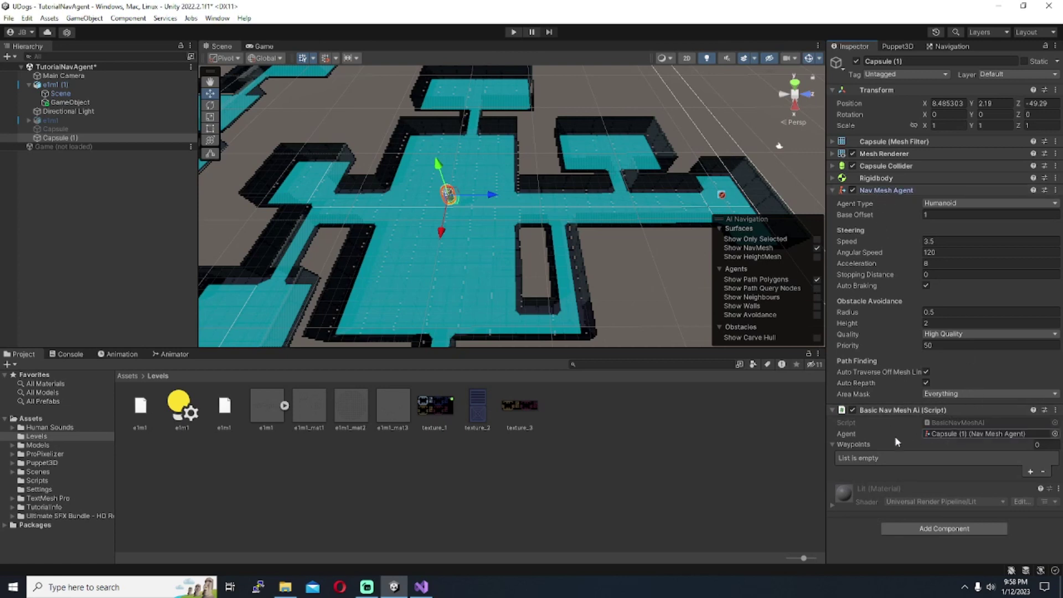
Create an empty object as the first waypoint and place it in the outlying room at about X 30.71, Y 1.2, Z -47.05
{"action": "middle_click_drag", "start_coordinate": [342, 178], "coordinate": [353, 156]}
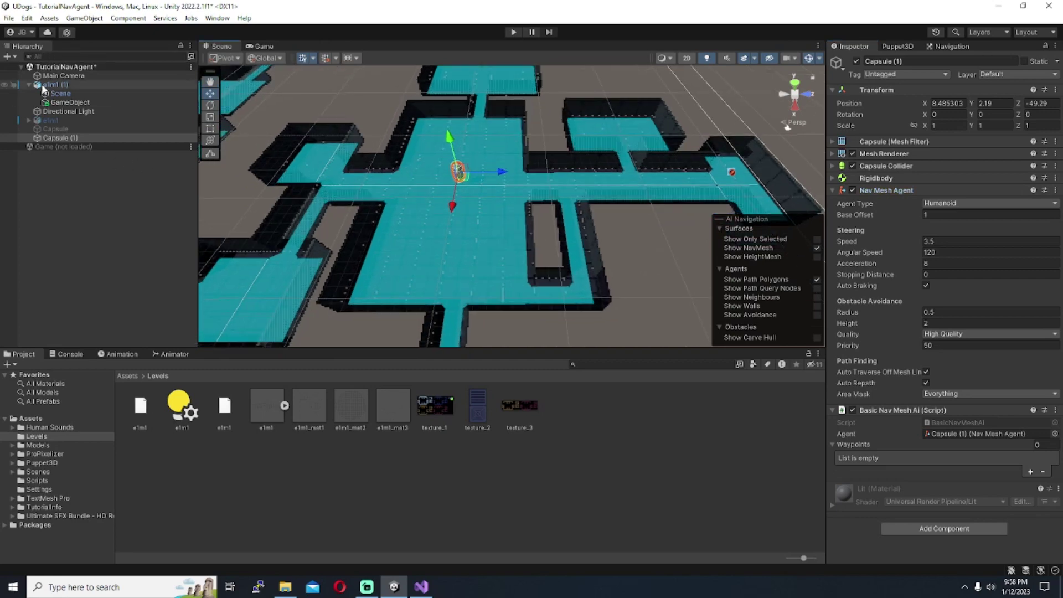
{"action": "left_click", "coordinate": [29, 85]}
{"action": "left_click", "coordinate": [84, 19]}
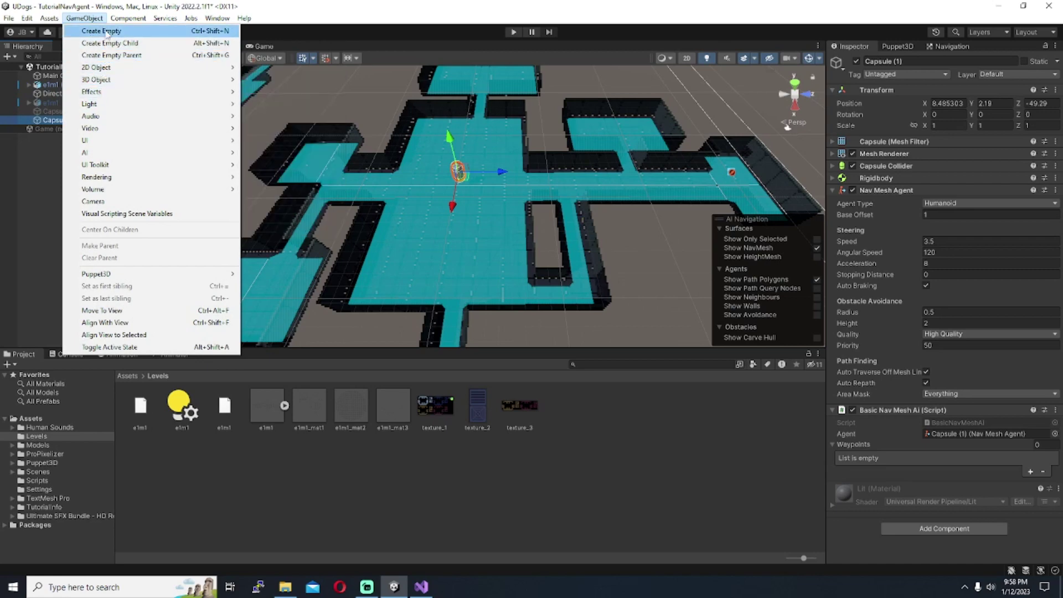
{"action": "left_click", "coordinate": [107, 56]}
{"action": "key", "text": "f"}
{"action": "left_click_drag", "start_coordinate": [542, 203], "coordinate": [543, 120]}
{"action": "left_click_drag", "start_coordinate": [586, 165], "coordinate": [366, 292]}
{"action": "left_click_drag", "start_coordinate": [483, 161], "coordinate": [516, 183]}
Duplicate the waypoint object and move the copy to the room at the corridor's far end, about X 6.9, Z -19.45
{"action": "left_click", "coordinate": [110, 129]}
{"action": "key", "text": "ctrl+d"}
{"action": "left_click", "coordinate": [81, 137]}
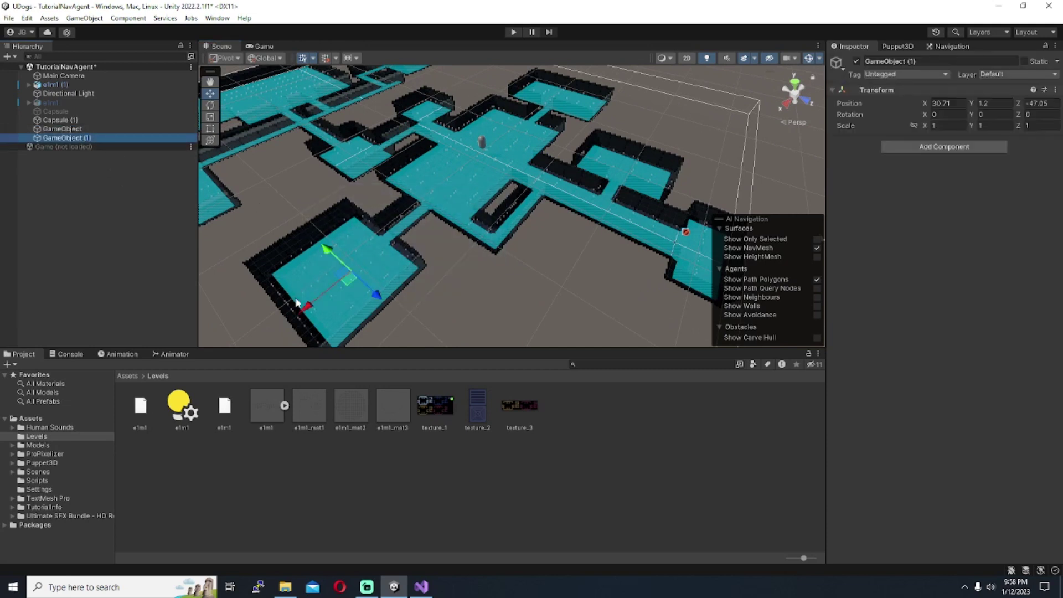
{"action": "left_click_drag", "start_coordinate": [302, 309], "coordinate": [504, 201]}
{"action": "right_click_drag", "start_coordinate": [607, 208], "coordinate": [719, 192]}
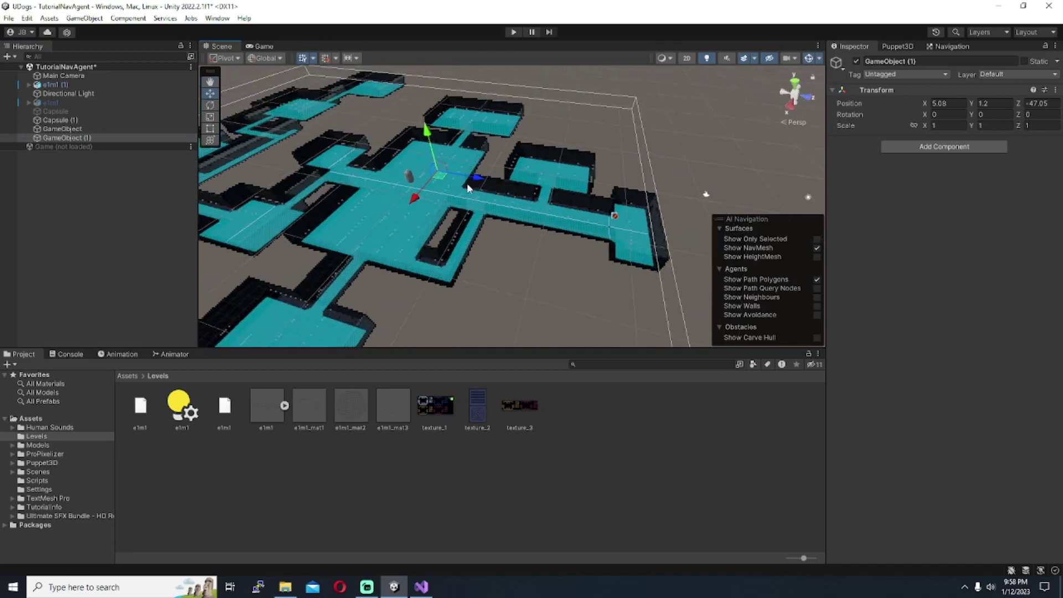
{"action": "left_click_drag", "start_coordinate": [471, 186], "coordinate": [679, 230]}
{"action": "middle_click_drag", "start_coordinate": [680, 231], "coordinate": [568, 203]}
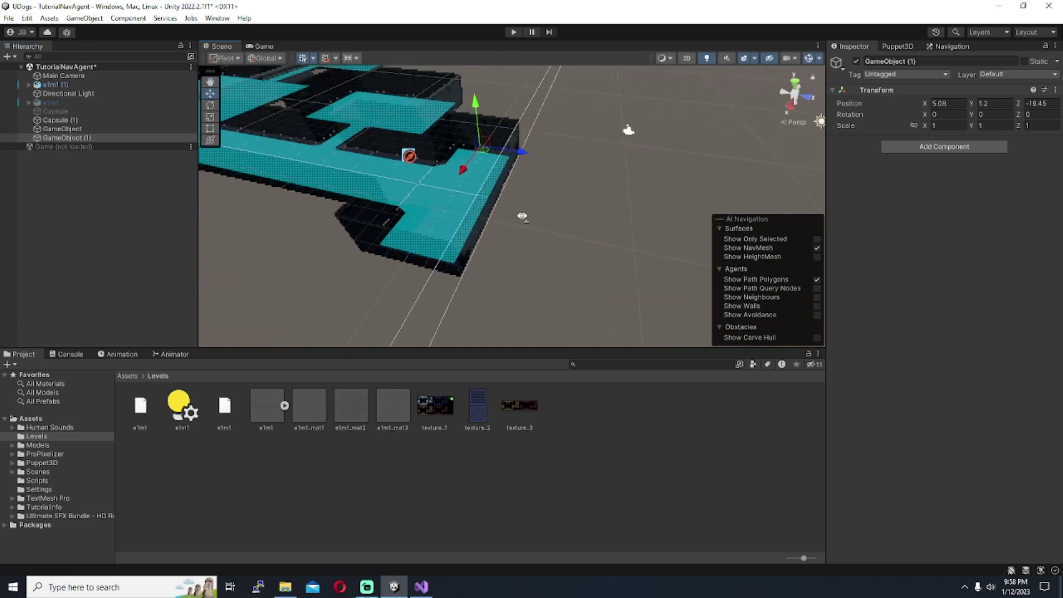
{"action": "scroll", "coordinate": [372, 227], "scroll_direction": "up", "scroll_amount": 1}
{"action": "right_click_drag", "start_coordinate": [523, 216], "coordinate": [369, 240]}
{"action": "left_click_drag", "start_coordinate": [362, 207], "coordinate": [329, 214]}
{"action": "middle_click_drag", "start_coordinate": [329, 215], "coordinate": [470, 286]}
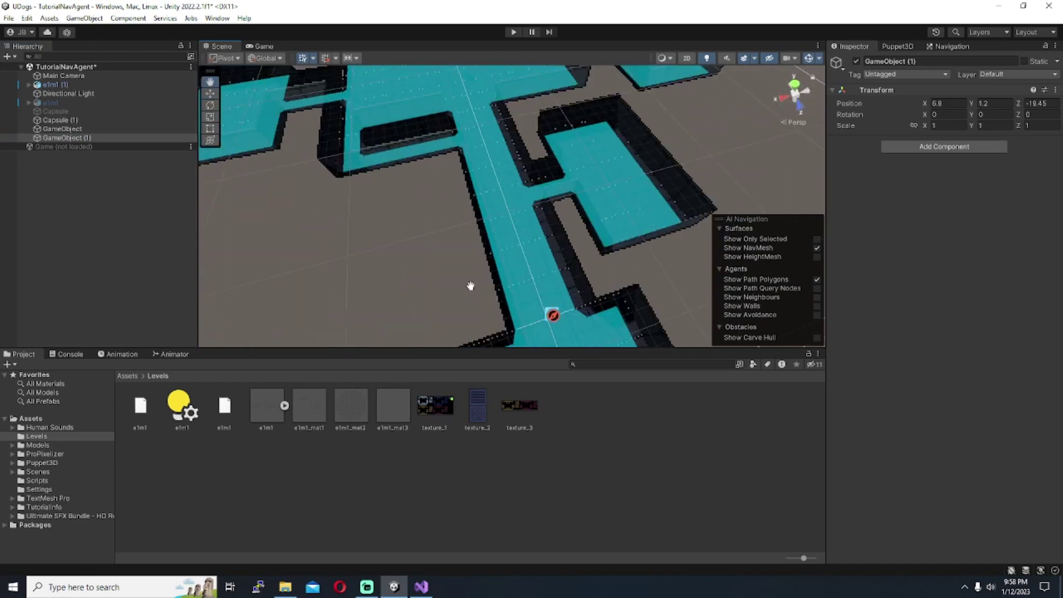
Duplicate GameObject (1) and move the copy to the small room on the opposite side of the central room, about Z -65.65
{"action": "right_click_drag", "start_coordinate": [470, 286], "coordinate": [550, 257]}
{"action": "middle_click_drag", "start_coordinate": [550, 257], "coordinate": [628, 285]}
{"action": "left_click_drag", "start_coordinate": [198, 139], "coordinate": [148, 163]}
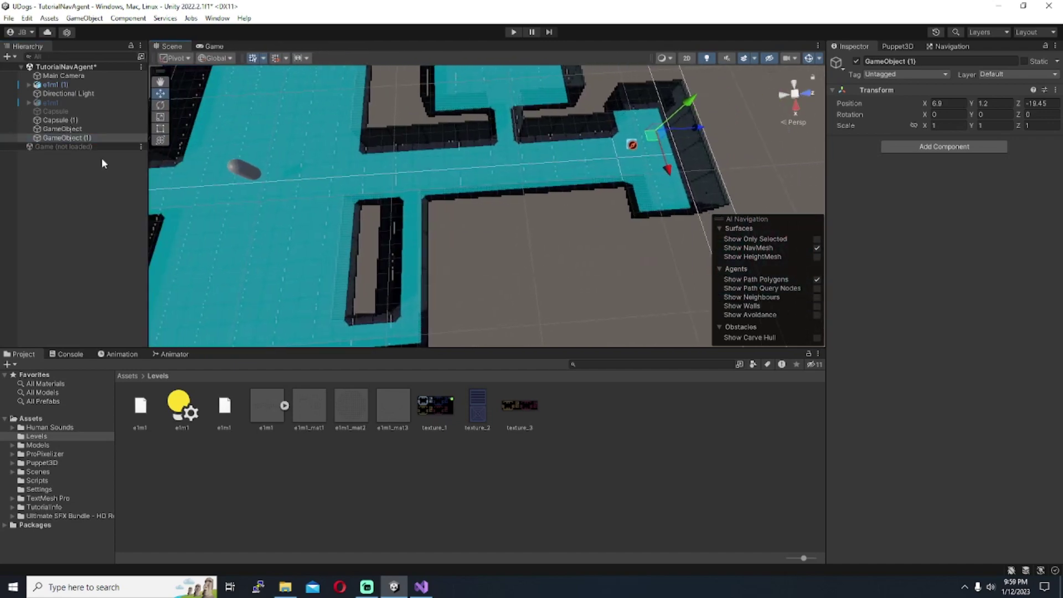
{"action": "left_click", "coordinate": [73, 138]}
{"action": "key", "text": "ctrl+d"}
{"action": "left_click_drag", "start_coordinate": [697, 132], "coordinate": [288, 156]}
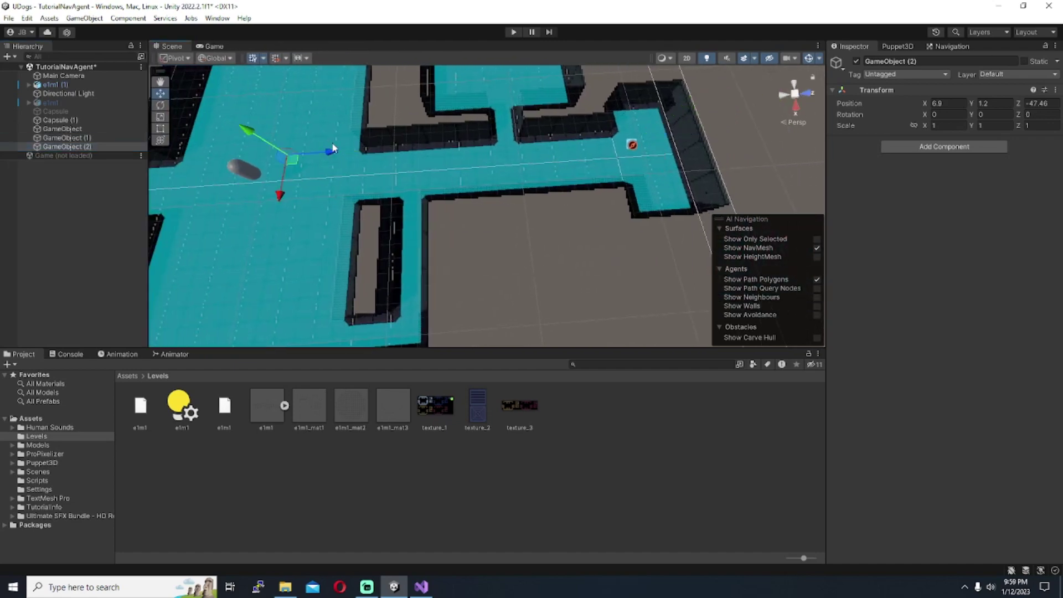
{"action": "key", "text": "f"}
{"action": "left_click_drag", "start_coordinate": [410, 200], "coordinate": [318, 210]}
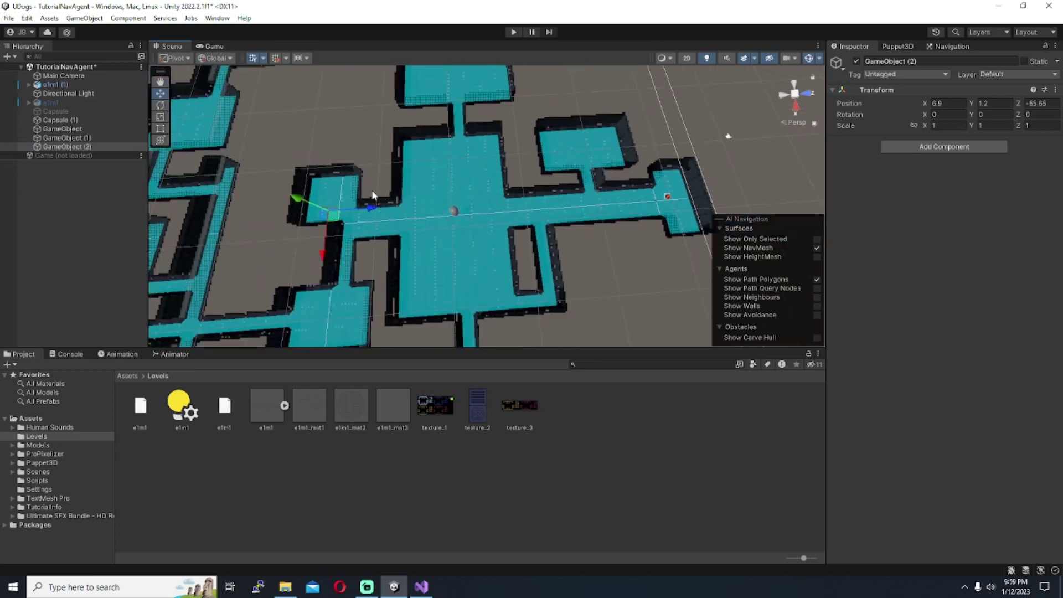
{"action": "key", "text": "f"}
{"action": "left_click_drag", "start_coordinate": [437, 256], "coordinate": [437, 254]}
{"action": "right_click_drag", "start_coordinate": [437, 243], "coordinate": [387, 160]}
Add GameObject, GameObject (1) and GameObject (2) to the Waypoints list of Capsule (1)'s Basic Nav Mesh Ai script
{"action": "left_click", "coordinate": [69, 121]}
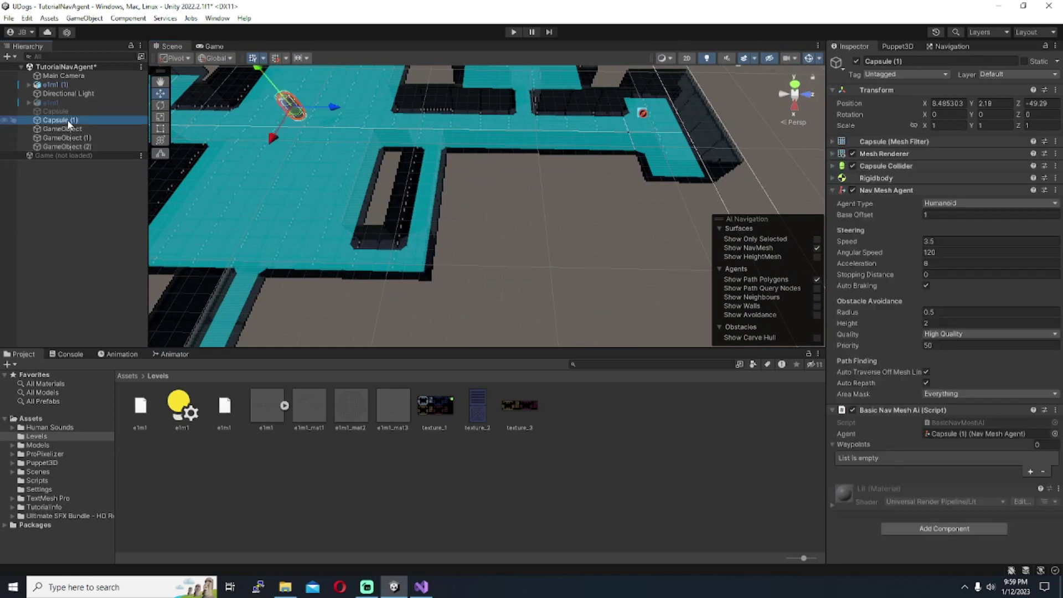
{"action": "left_click_drag", "start_coordinate": [70, 130], "coordinate": [866, 448]}
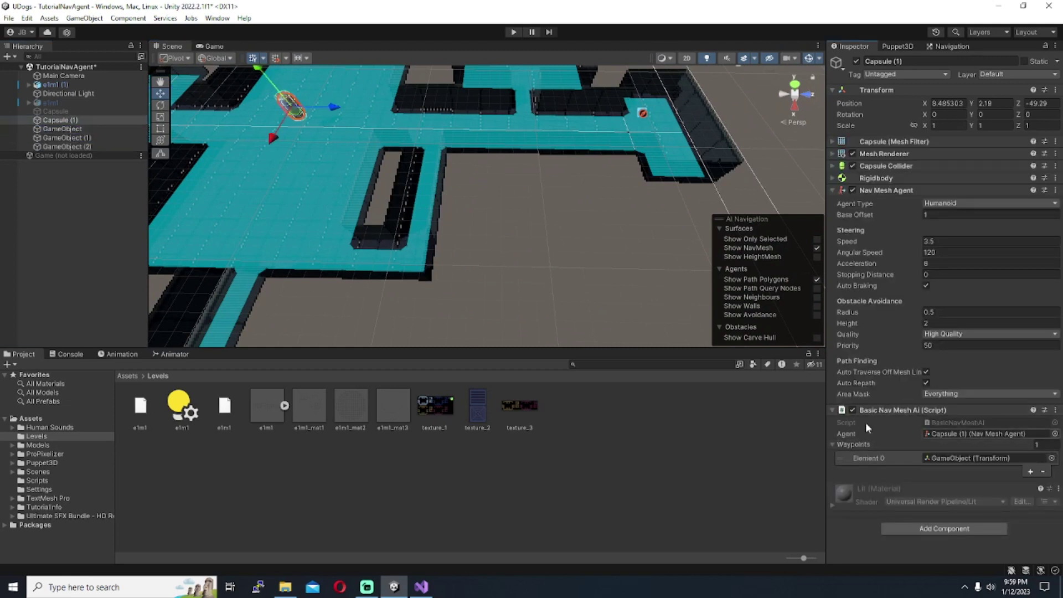
{"action": "left_click_drag", "start_coordinate": [66, 137], "coordinate": [843, 451]}
{"action": "left_click_drag", "start_coordinate": [67, 146], "coordinate": [805, 458]}
Open the BasicNavMeshAi script in Visual Studio and review its agent, waypoint list and current waypoint fields
{"action": "right_click", "coordinate": [875, 409]}
{"action": "left_click", "coordinate": [927, 539]}
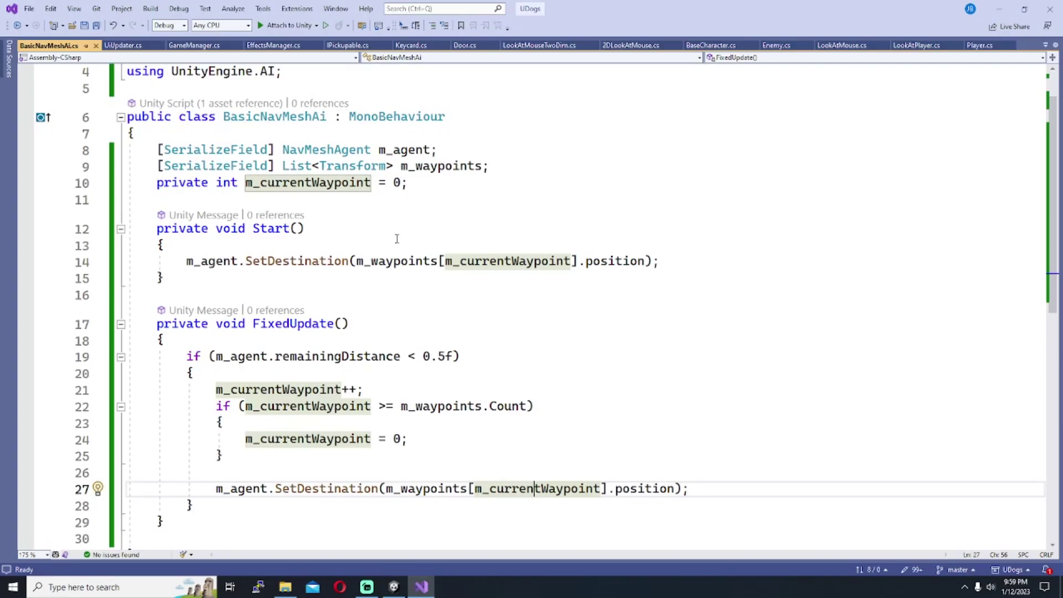
{"action": "left_click", "coordinate": [429, 184]}
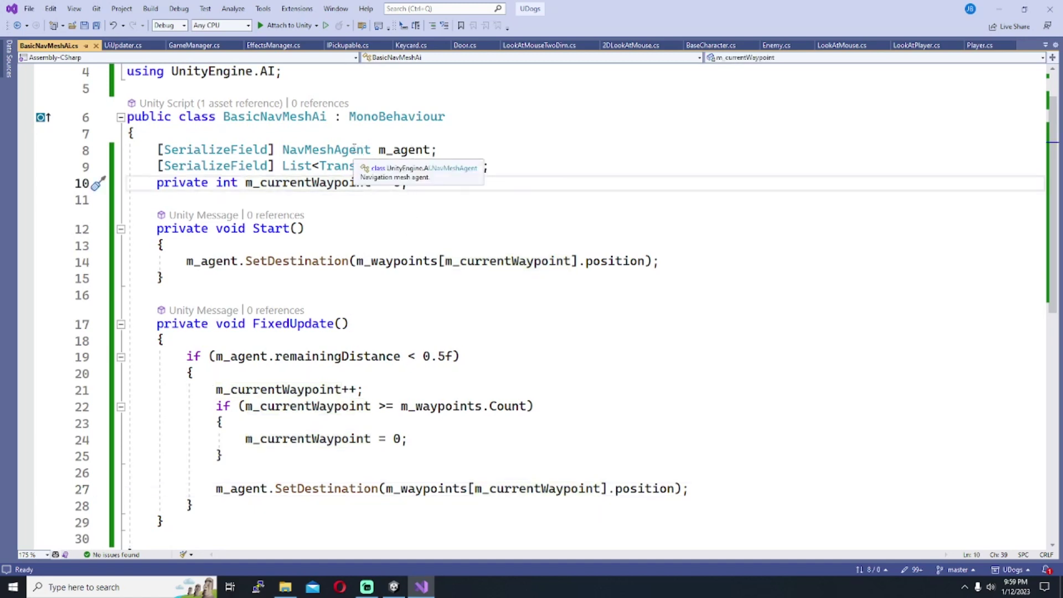
{"action": "left_click", "coordinate": [459, 150]}
{"action": "left_click", "coordinate": [517, 164]}
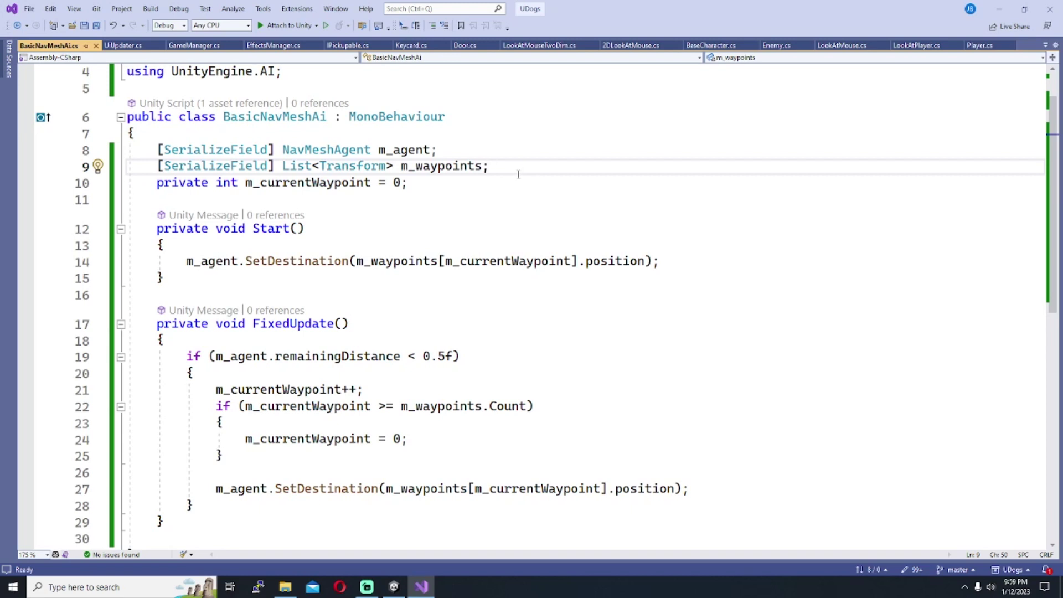
{"action": "scroll", "coordinate": [518, 174], "scroll_direction": "down", "scroll_amount": 1}
Review how the Start method passes the current waypoint's position to the agent's SetDestination call
{"action": "left_click", "coordinate": [229, 200]}
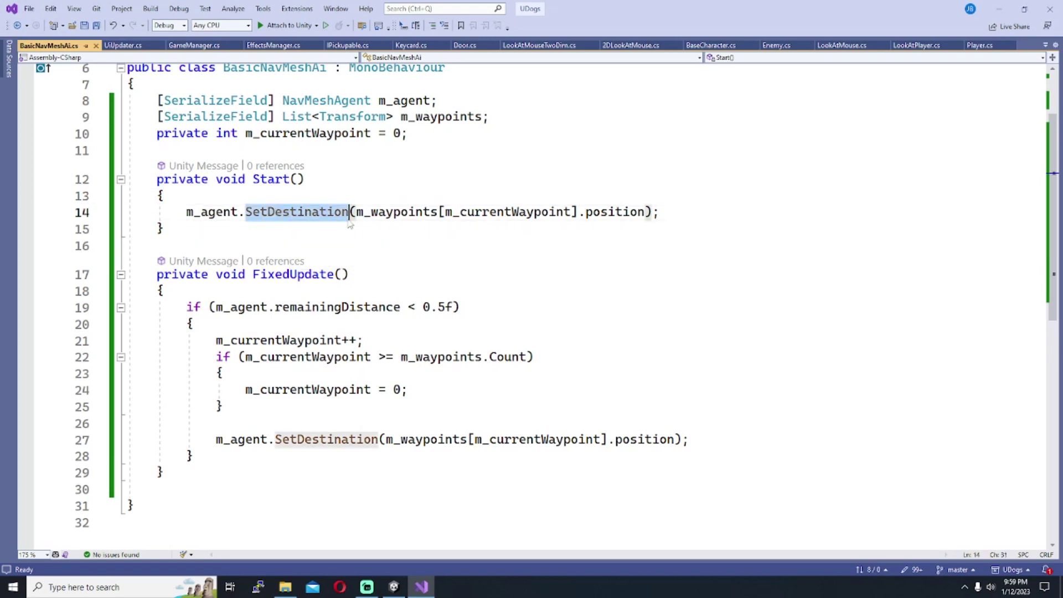
{"action": "double_click", "coordinate": [284, 212]}
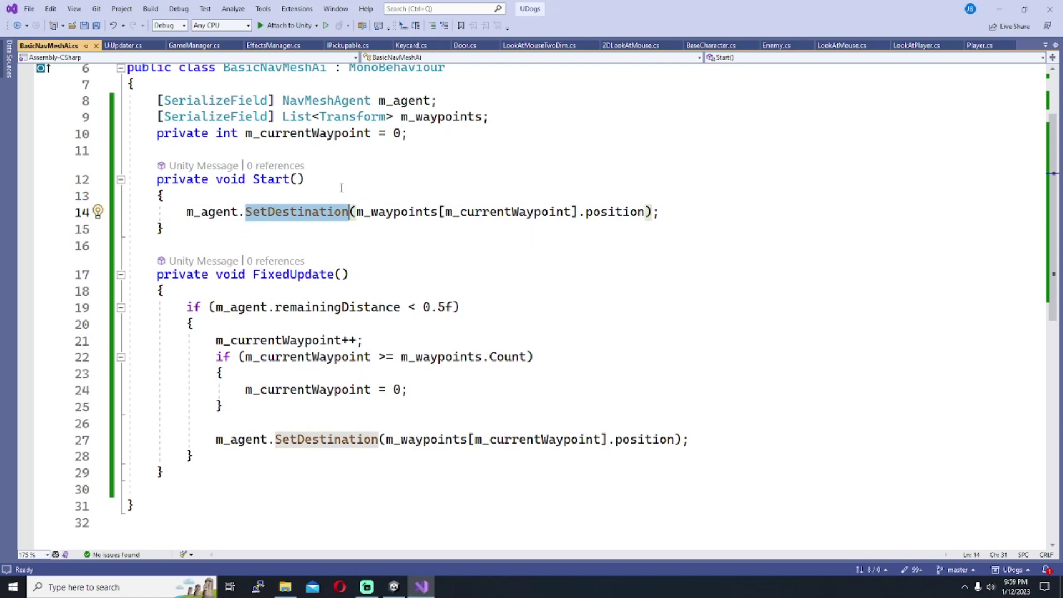
{"action": "left_click", "coordinate": [326, 195]}
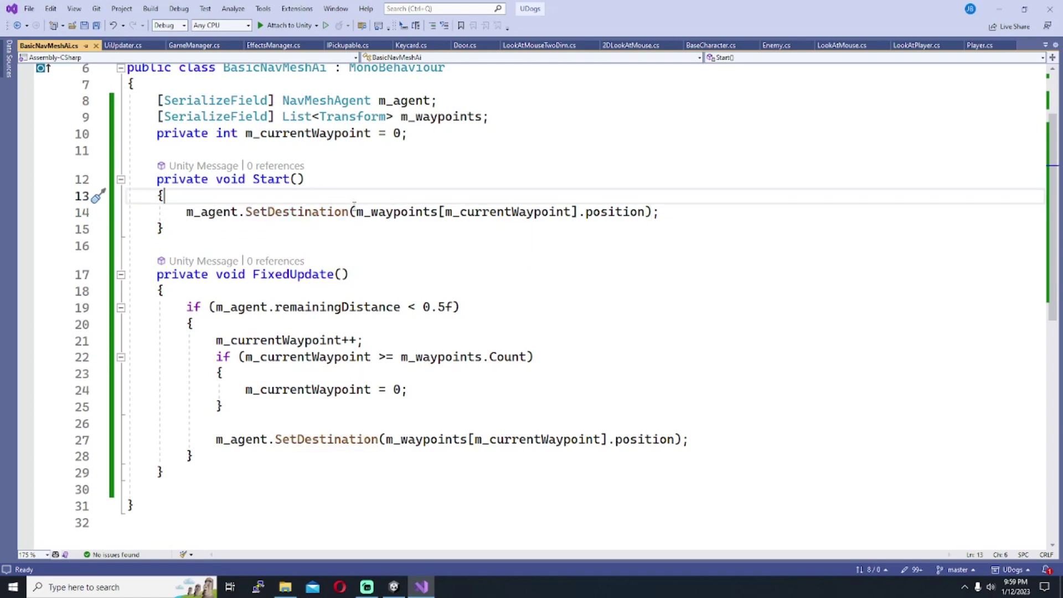
{"action": "left_click_drag", "start_coordinate": [354, 212], "coordinate": [579, 211]}
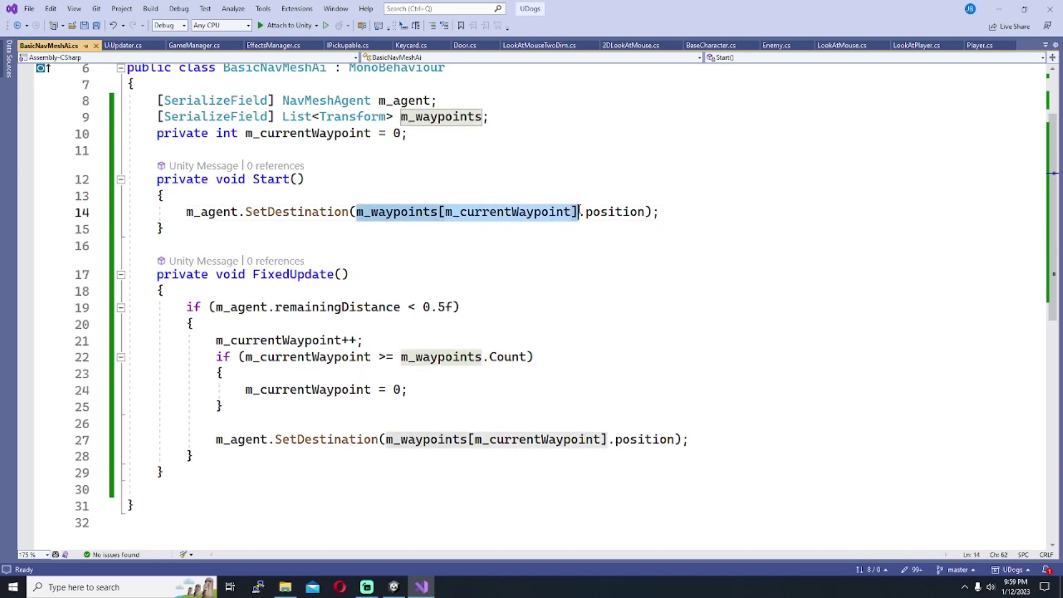
{"action": "key", "text": "Escape"}
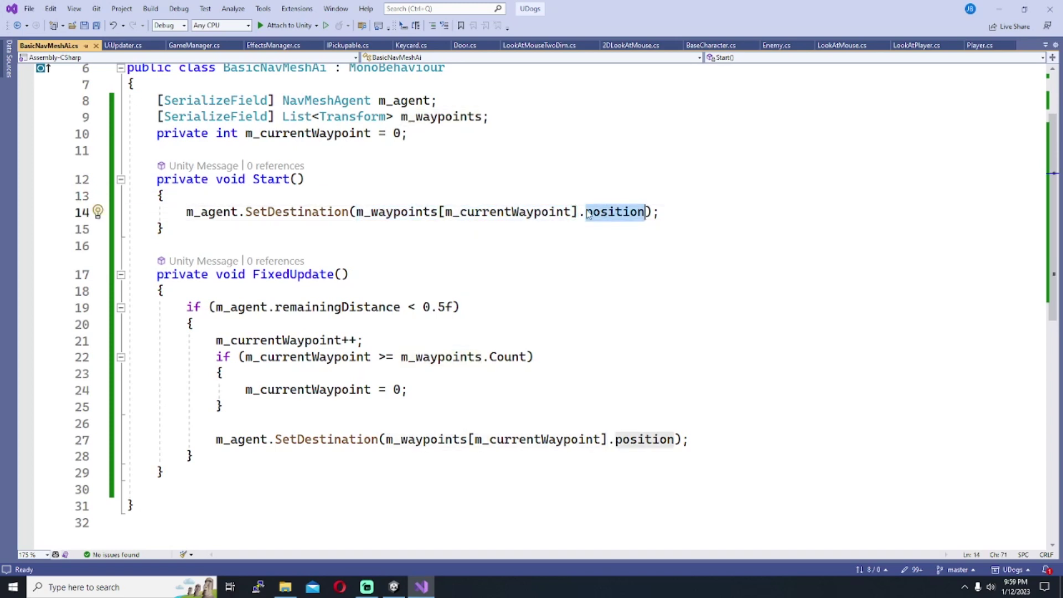
{"action": "scroll", "coordinate": [188, 236], "scroll_direction": "down", "scroll_amount": 1}
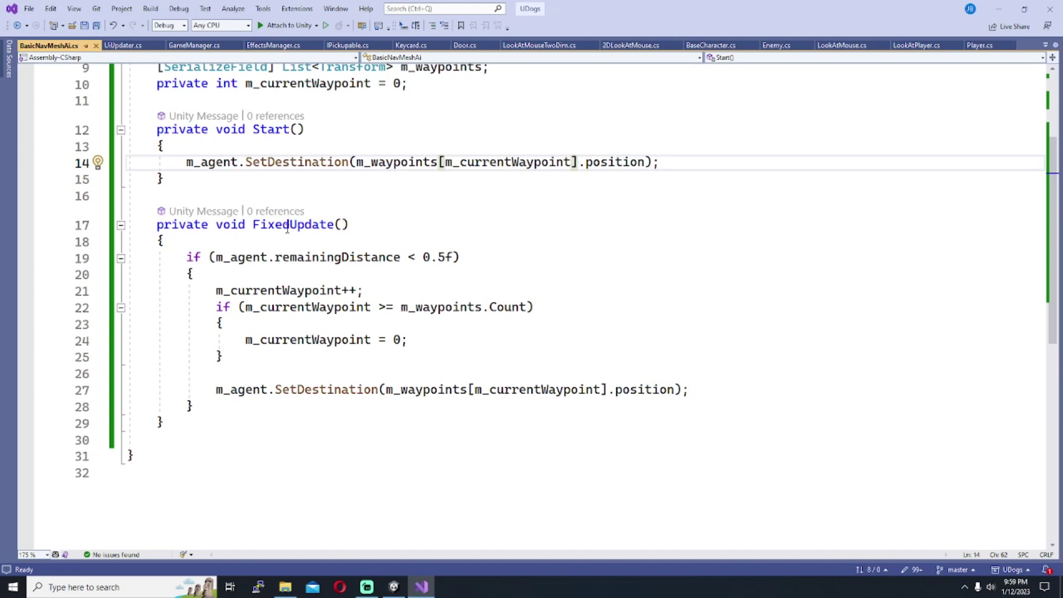
Examine the FixedUpdate logic covering the 0.5f remaining-distance check, the waypoint increment and its reset to 0
{"action": "left_click", "coordinate": [229, 239]}
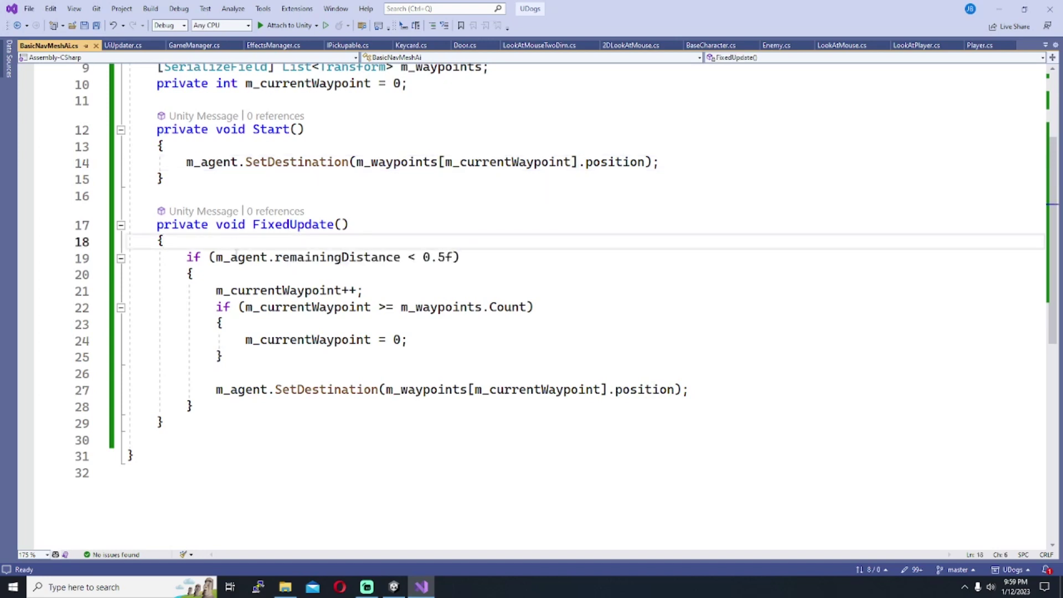
{"action": "left_click", "coordinate": [485, 258]}
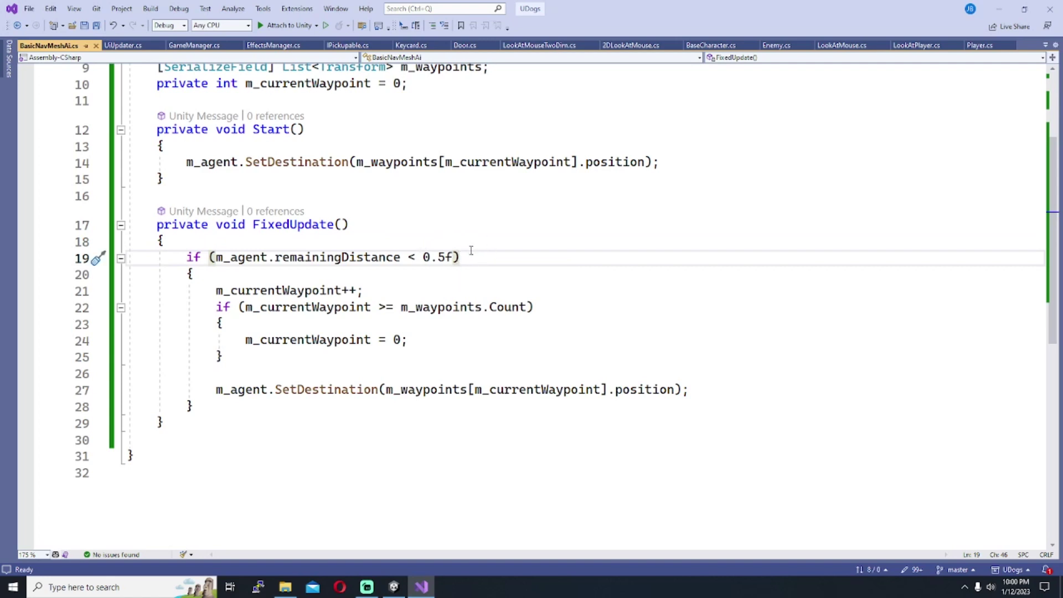
{"action": "scroll", "coordinate": [471, 251], "scroll_direction": "down", "scroll_amount": 1}
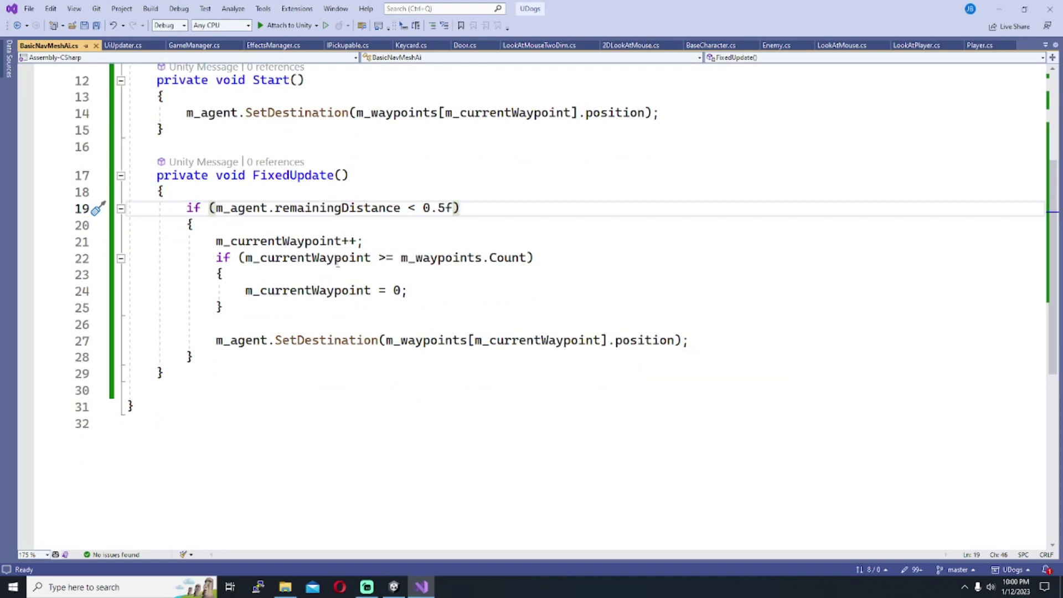
{"action": "left_click_drag", "start_coordinate": [216, 257], "coordinate": [248, 309]}
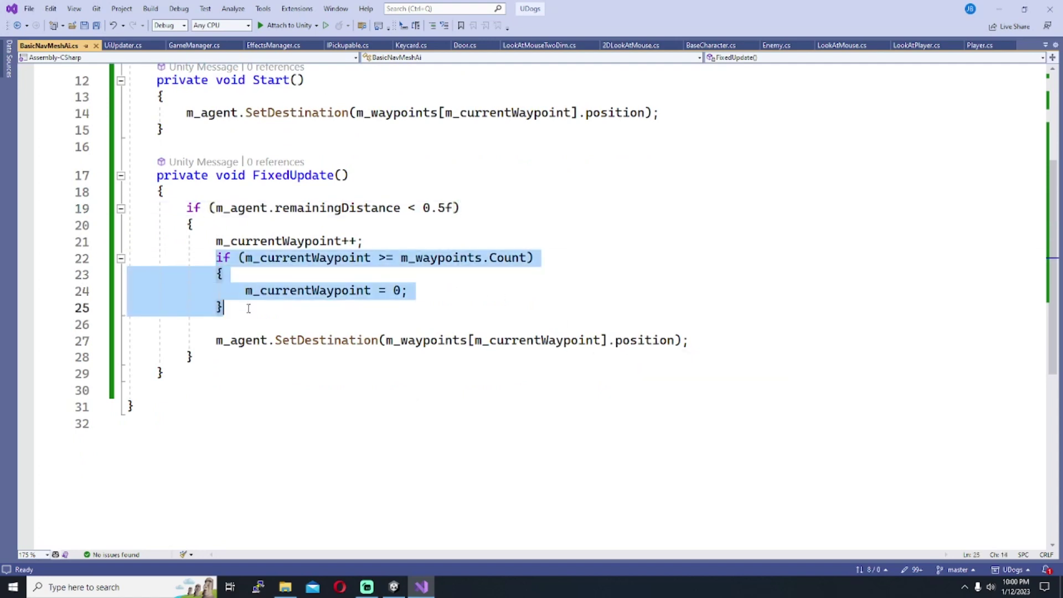
{"action": "left_click", "coordinate": [256, 309]}
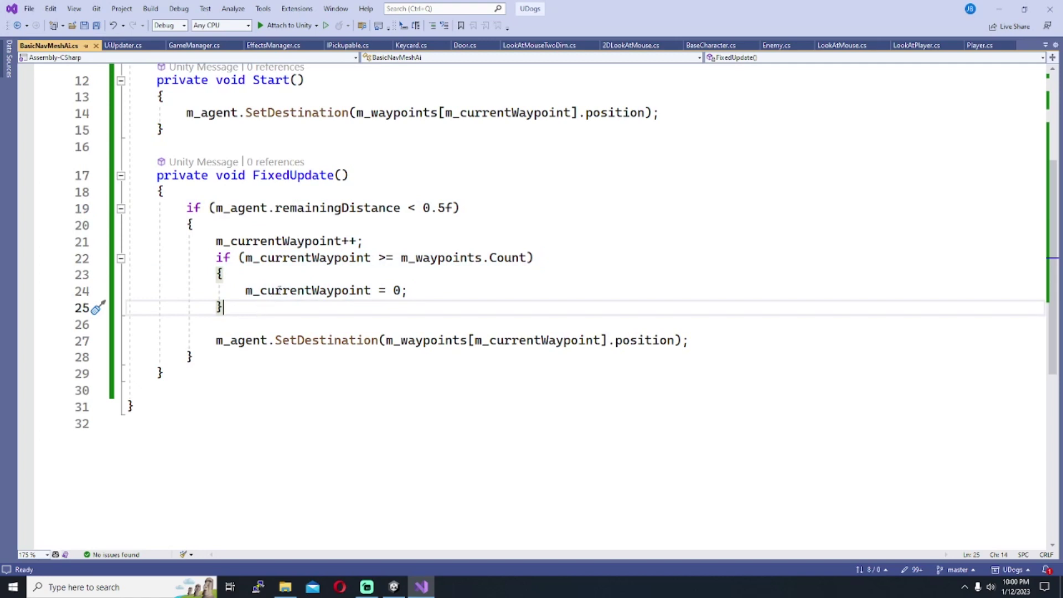
{"action": "double_click", "coordinate": [279, 290]}
{"action": "left_click", "coordinate": [259, 308]}
{"action": "scroll", "coordinate": [370, 283], "scroll_direction": "up", "scroll_amount": 4}
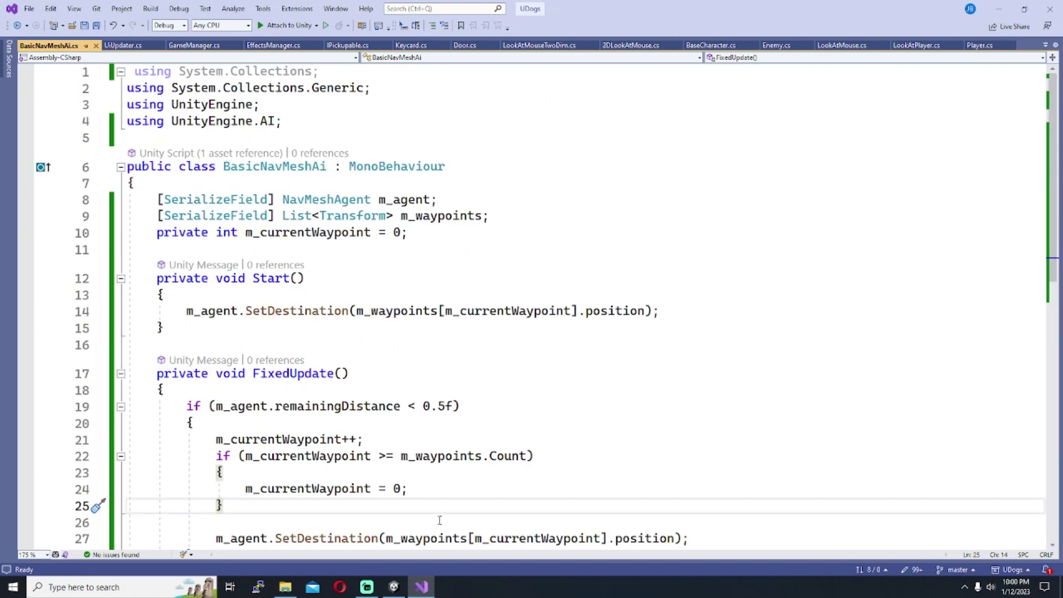
Switch back to Unity, select Capsule (1) and start Play mode to test its waypoint patrol
{"action": "left_click", "coordinate": [393, 586]}
{"action": "middle_click_drag", "start_coordinate": [433, 138], "coordinate": [572, 225]}
{"action": "middle_click_drag", "start_coordinate": [531, 139], "coordinate": [523, 201]}
{"action": "scroll", "coordinate": [523, 203], "scroll_direction": "down", "scroll_amount": 6}
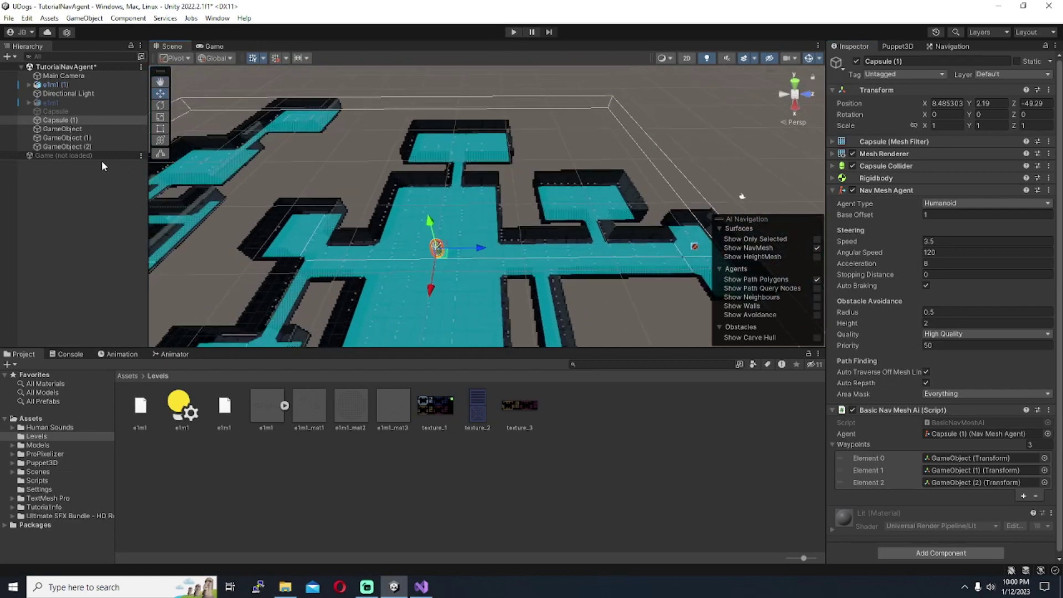
{"action": "left_click", "coordinate": [83, 120]}
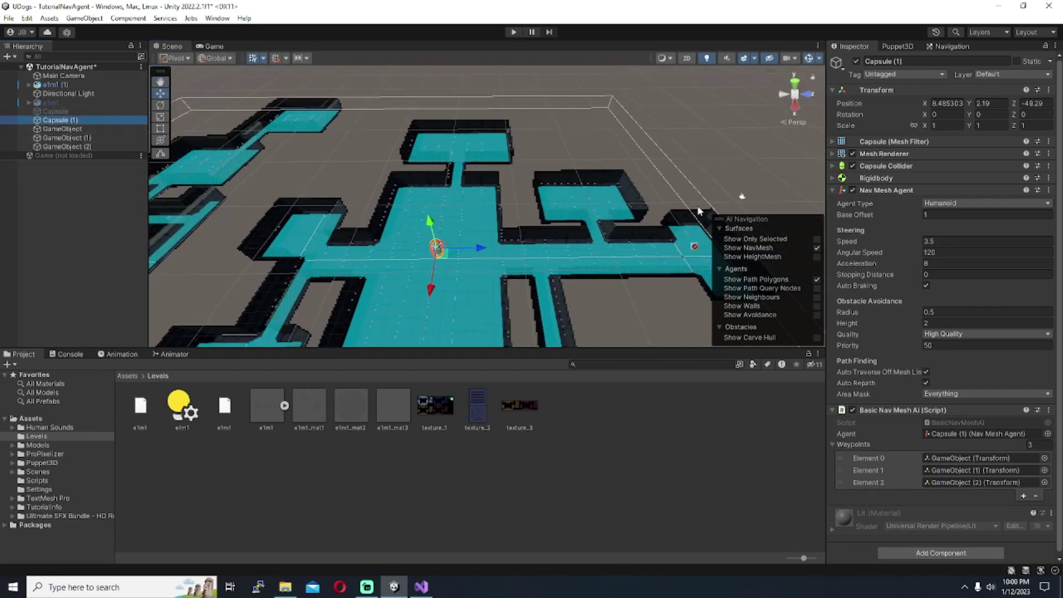
{"action": "left_click", "coordinate": [513, 32]}
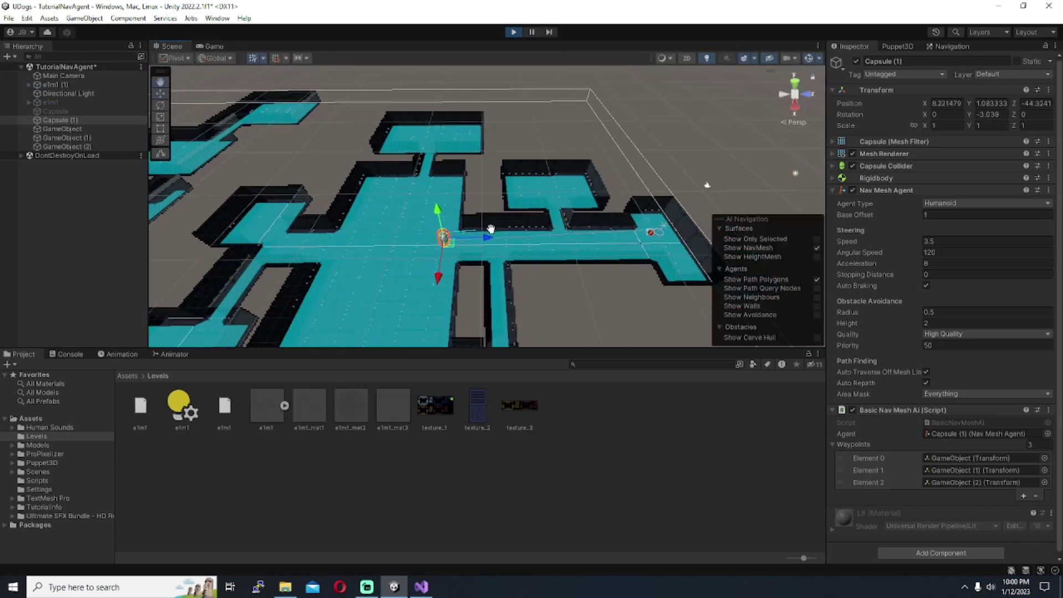
Follow Capsule (1) across the NavMesh in the Scene view during its first lap of the three waypoints
{"action": "middle_click_drag", "start_coordinate": [491, 228], "coordinate": [493, 241]}
{"action": "scroll", "coordinate": [493, 241], "scroll_direction": "up", "scroll_amount": 5}
{"action": "middle_click_drag", "start_coordinate": [664, 261], "coordinate": [554, 232]}
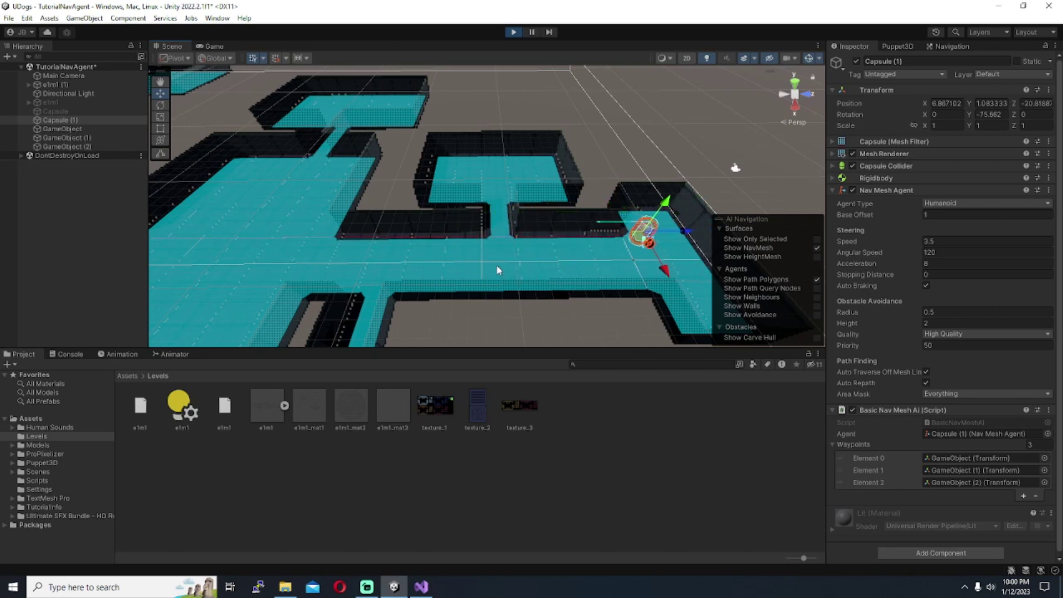
{"action": "middle_click_drag", "start_coordinate": [482, 258], "coordinate": [524, 280]}
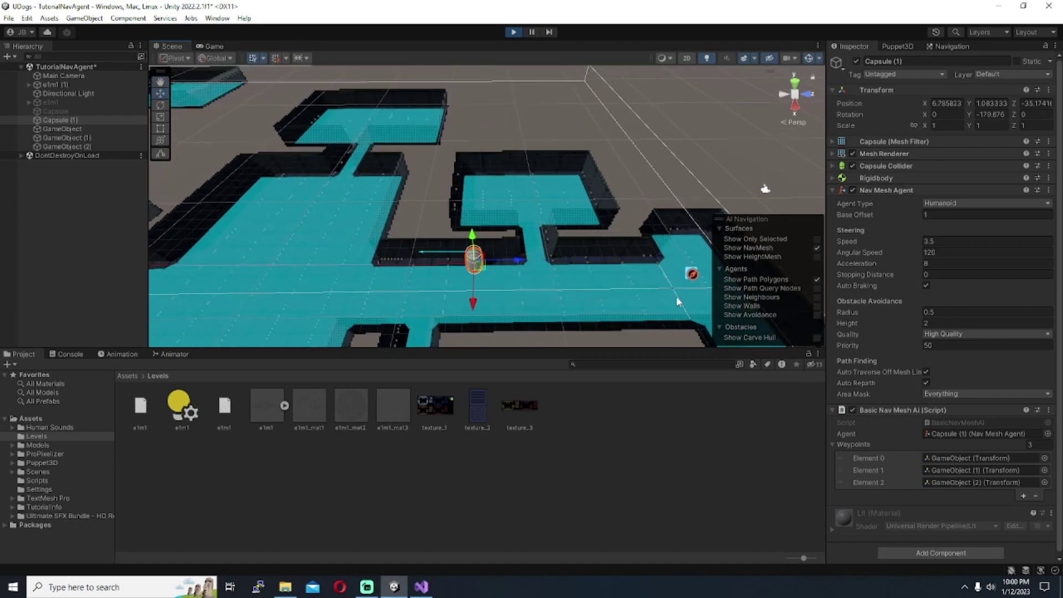
{"action": "right_click_drag", "start_coordinate": [495, 276], "coordinate": [598, 286]}
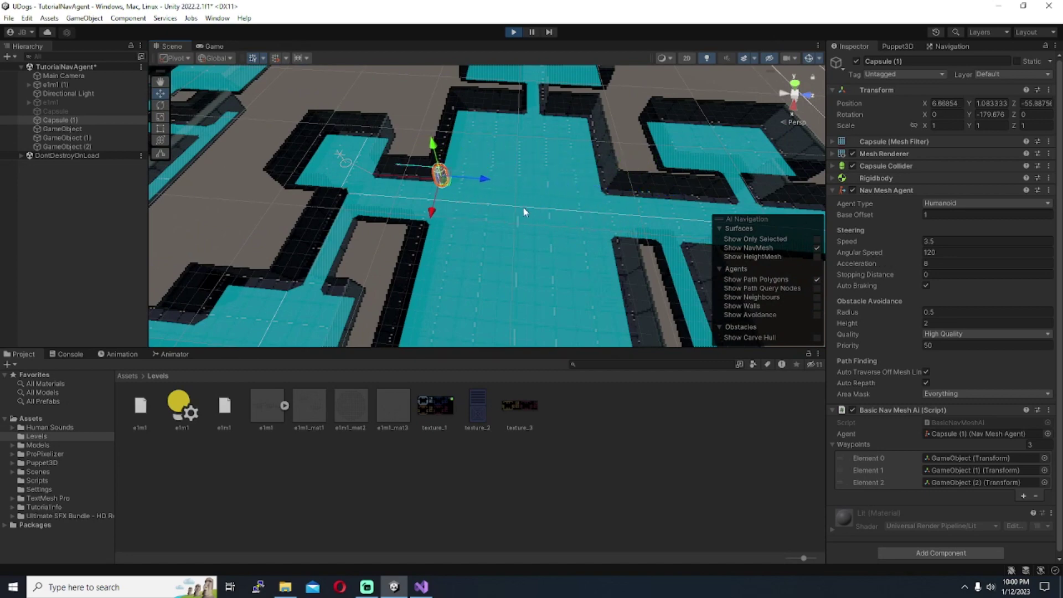
{"action": "scroll", "coordinate": [524, 232], "scroll_direction": "down", "scroll_amount": 4}
{"action": "middle_click_drag", "start_coordinate": [510, 231], "coordinate": [541, 227]}
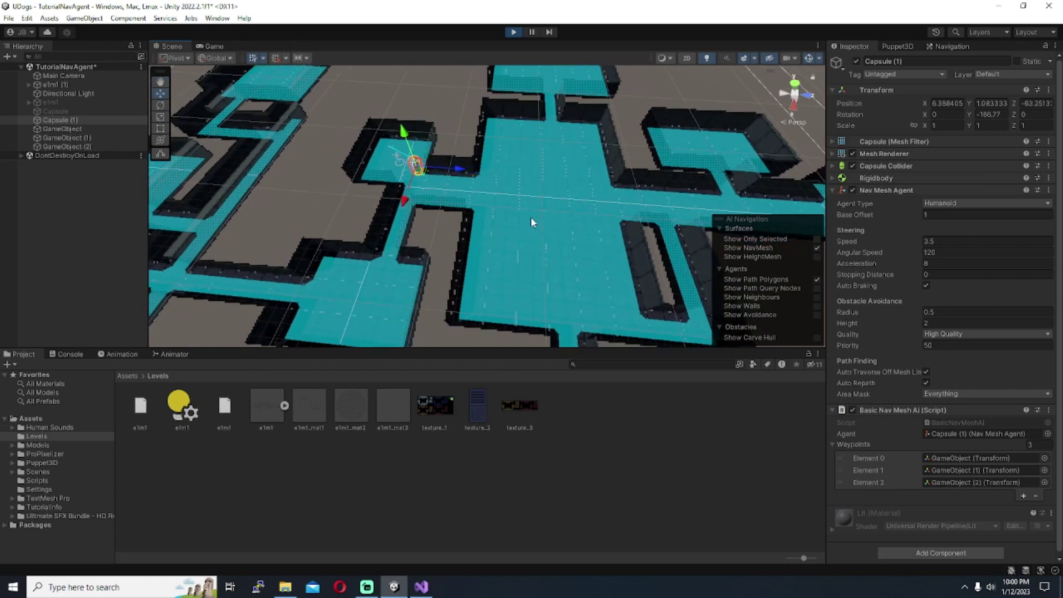
{"action": "scroll", "coordinate": [530, 217], "scroll_direction": "up", "scroll_amount": 1}
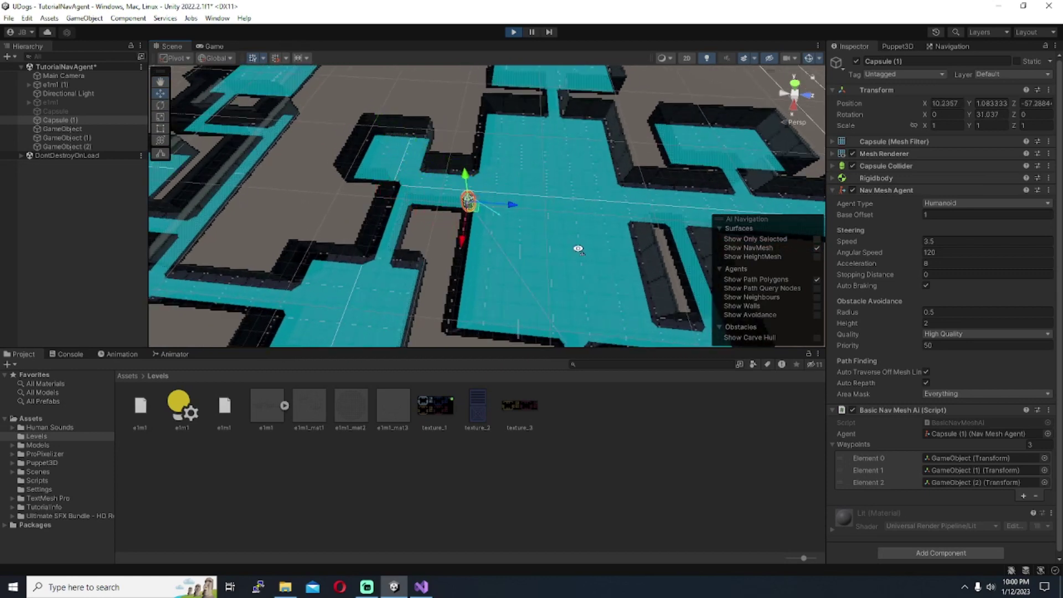
{"action": "mouse_move", "coordinate": [578, 248]}
{"action": "right_mouse_down"}
{"action": "mouse_move", "coordinate": [593, 280]}
{"action": "mouse_move", "coordinate": [591, 262]}
{"action": "right_mouse_up"}
{"action": "middle_click_drag", "start_coordinate": [591, 262], "coordinate": [568, 207]}
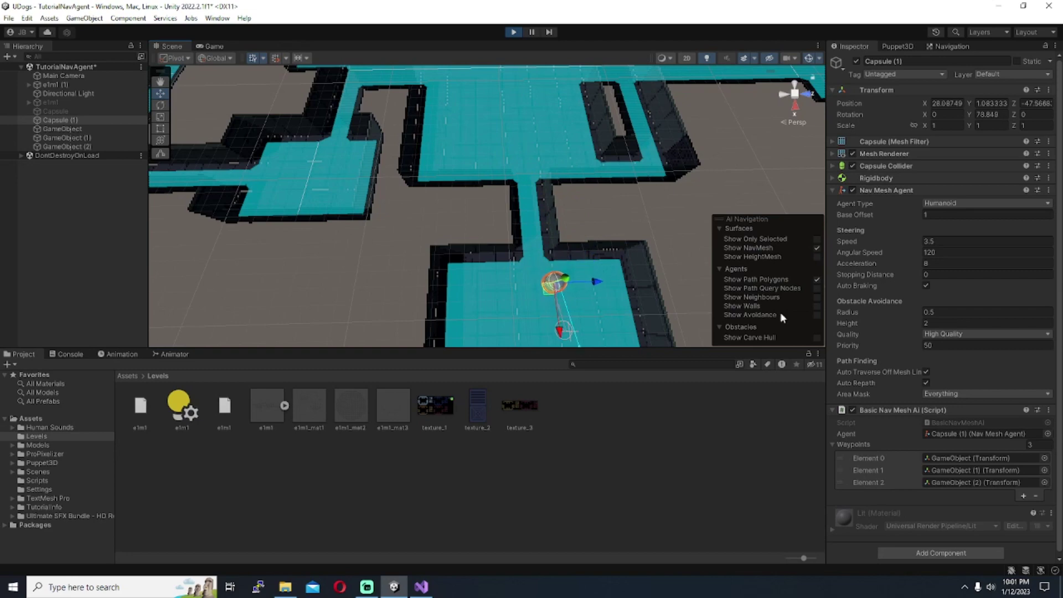
Keep tracking Capsule (1) on its second lap, through the corridor-end room and the small opposite room
{"action": "middle_click_drag", "start_coordinate": [579, 274], "coordinate": [555, 262]}
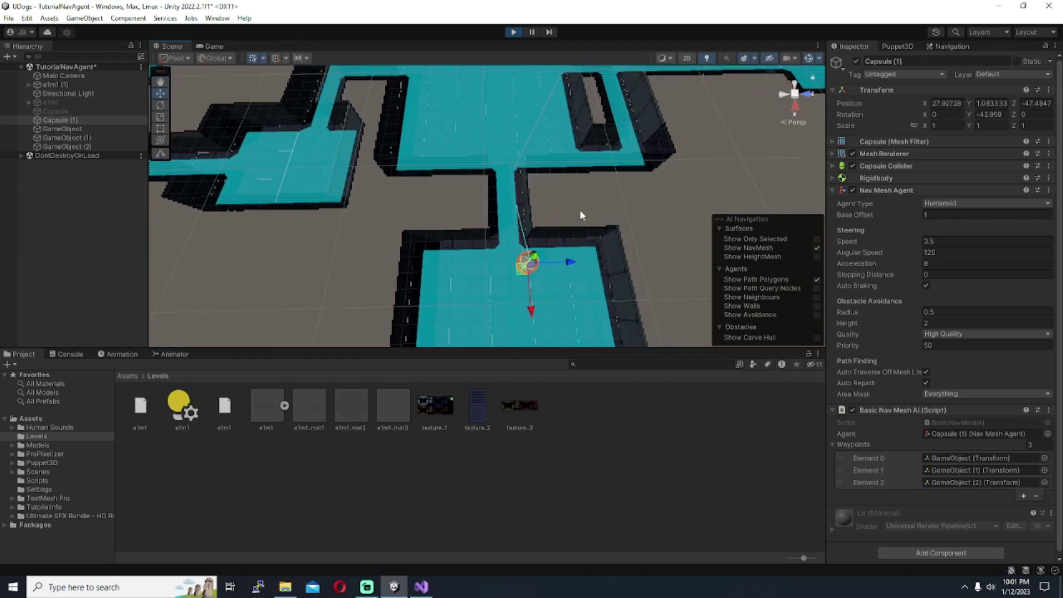
{"action": "middle_click_drag", "start_coordinate": [581, 215], "coordinate": [584, 280]}
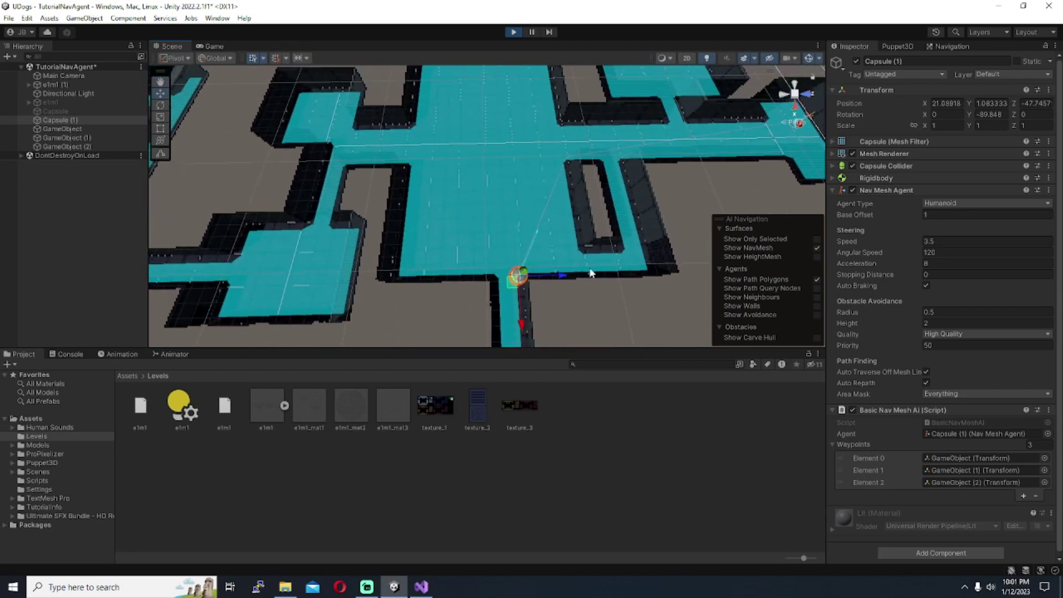
{"action": "mouse_move", "coordinate": [590, 273]}
{"action": "right_mouse_down"}
{"action": "mouse_move", "coordinate": [614, 266]}
{"action": "mouse_move", "coordinate": [605, 285]}
{"action": "right_mouse_up"}
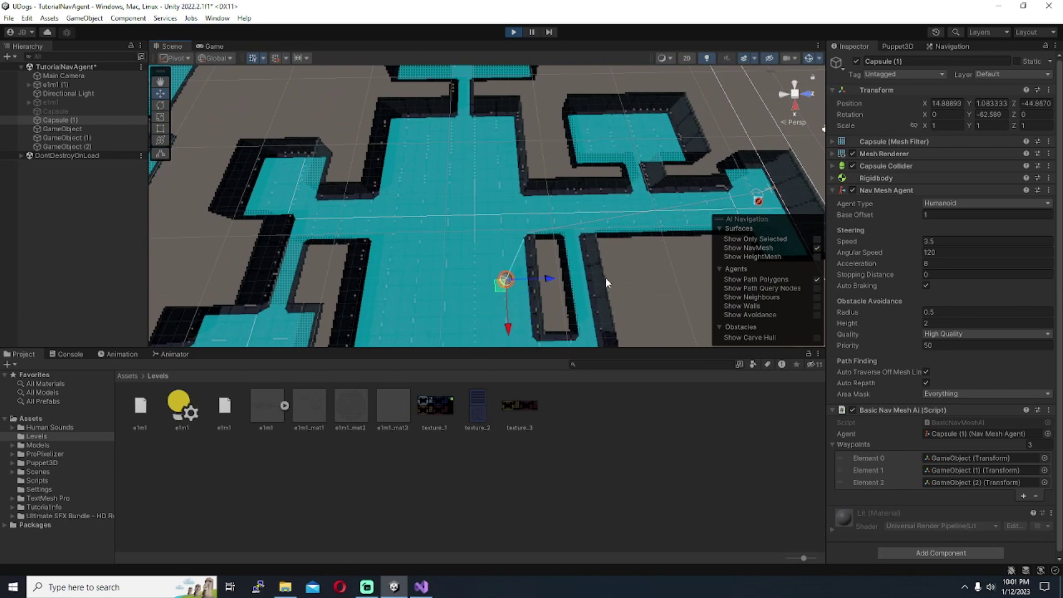
{"action": "middle_click_drag", "start_coordinate": [613, 262], "coordinate": [462, 275]}
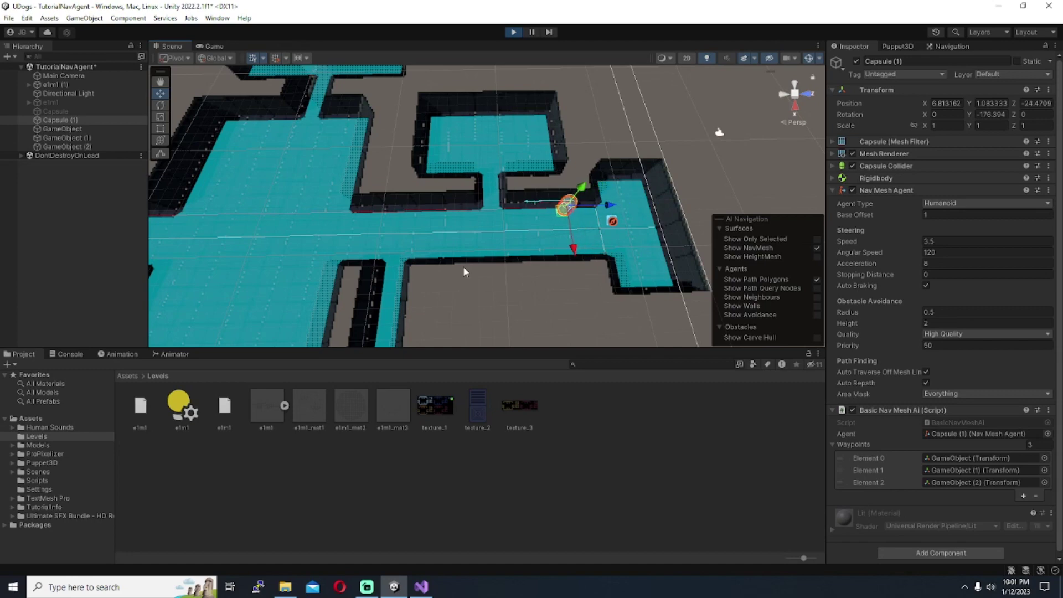
{"action": "middle_click_drag", "start_coordinate": [360, 245], "coordinate": [507, 238]}
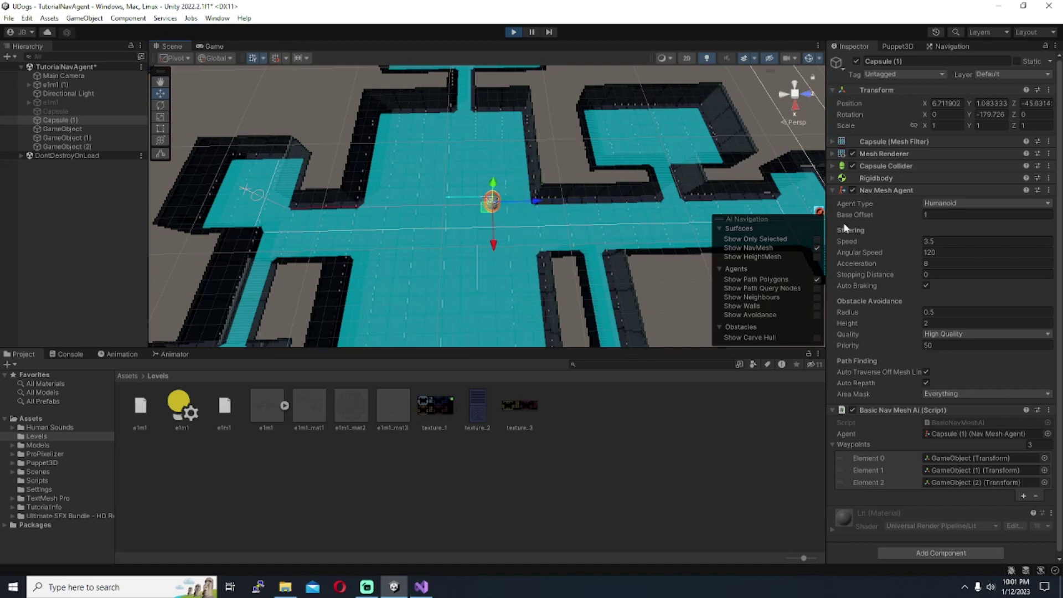
{"action": "middle_click_drag", "start_coordinate": [532, 194], "coordinate": [587, 189]}
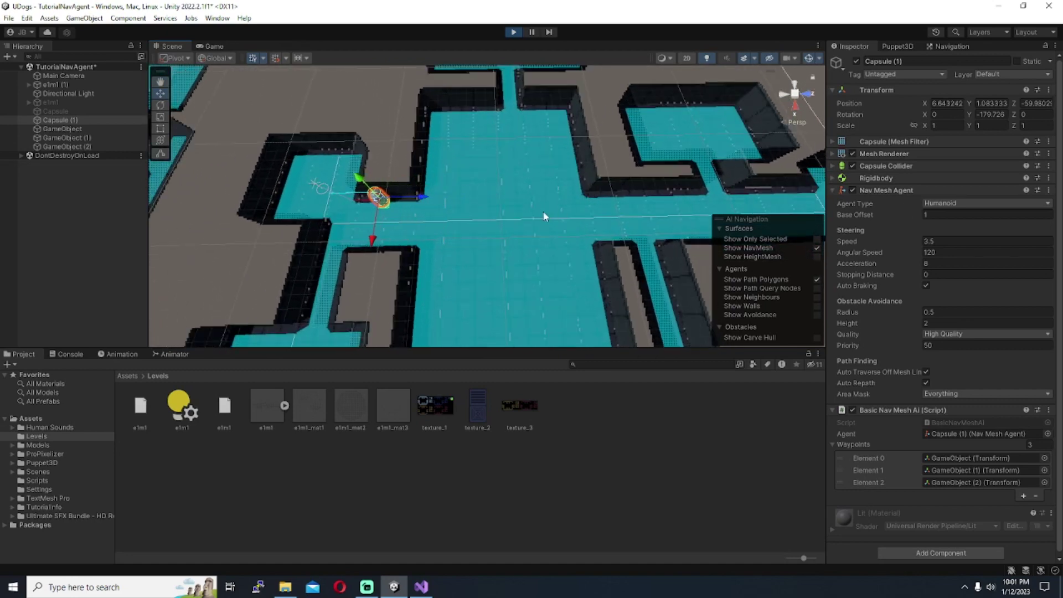
{"action": "middle_click_drag", "start_coordinate": [545, 216], "coordinate": [572, 200]}
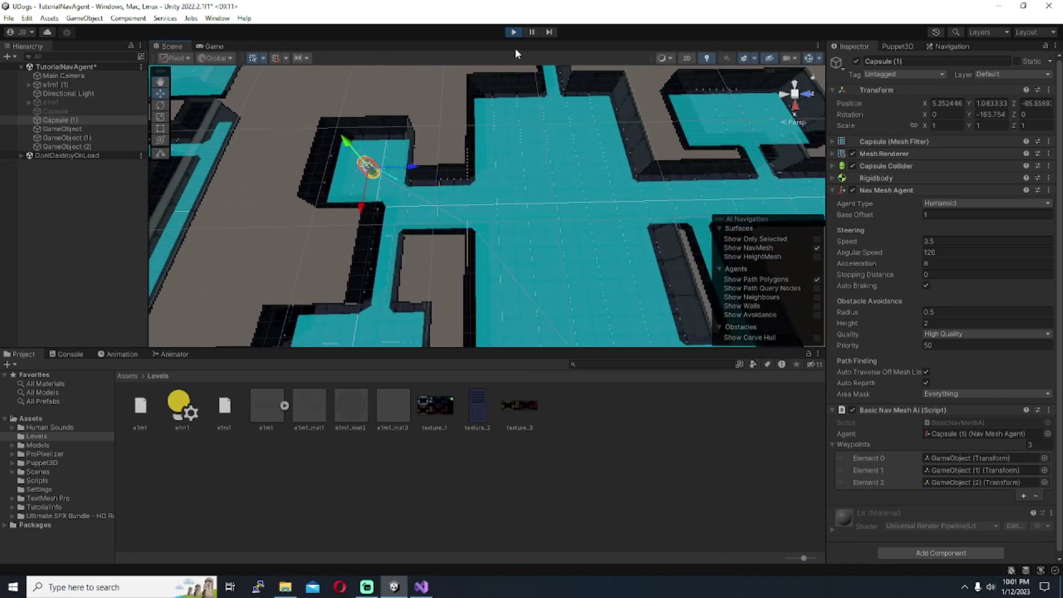
Exit Play mode, load the Game scene in place of TutorialNavAgent and look over its level
{"action": "middle_click_drag", "start_coordinate": [557, 154], "coordinate": [502, 145]}
{"action": "scroll", "coordinate": [517, 155], "scroll_direction": "down", "scroll_amount": 5}
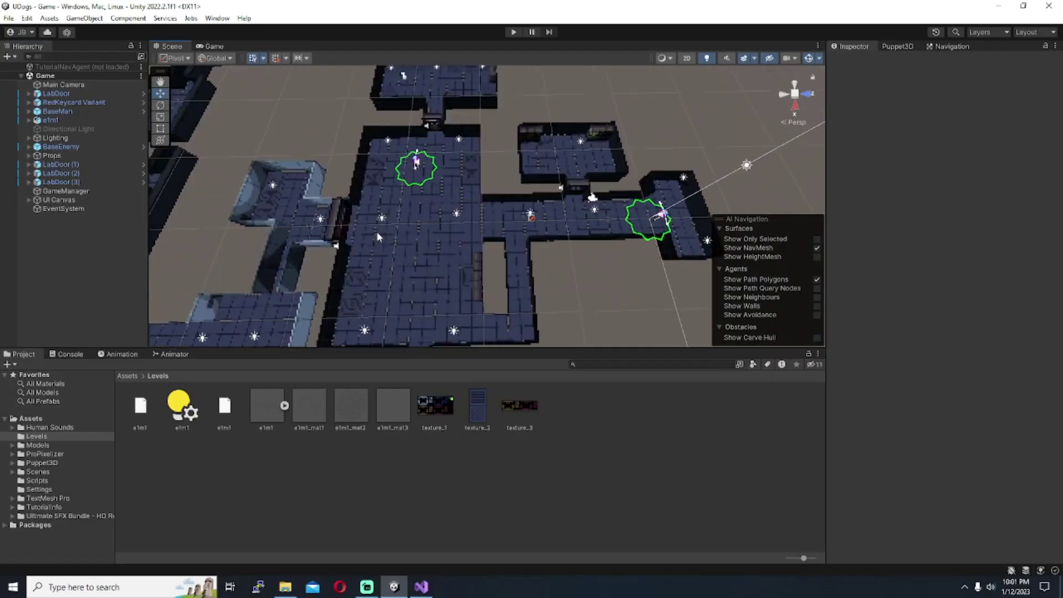
{"action": "middle_click_drag", "start_coordinate": [354, 191], "coordinate": [423, 205]}
{"action": "scroll", "coordinate": [423, 205], "scroll_direction": "up", "scroll_amount": 5}
{"action": "right_click_drag", "start_coordinate": [405, 236], "coordinate": [419, 241]}
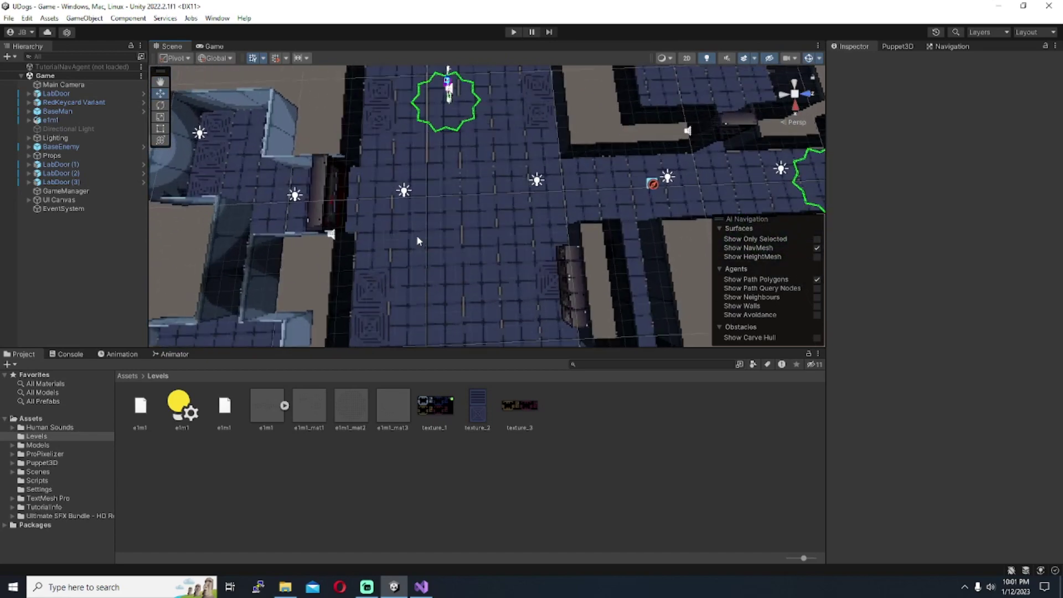
{"action": "scroll", "coordinate": [416, 240], "scroll_direction": "down", "scroll_amount": 5}
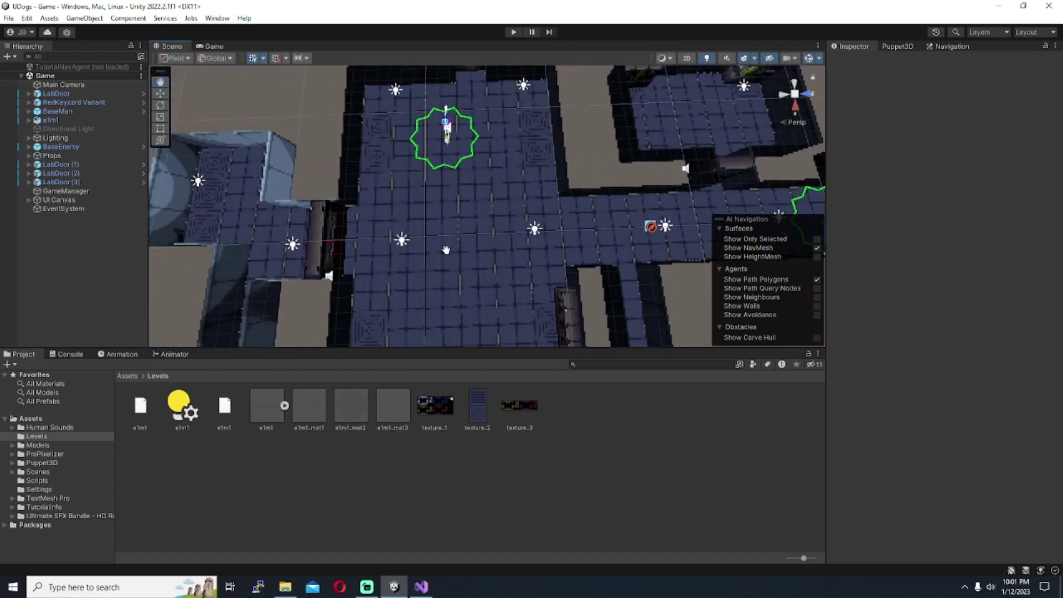
Select BaseEnemy in the central room and examine its components
{"action": "scroll", "coordinate": [450, 249], "scroll_direction": "up", "scroll_amount": 5}
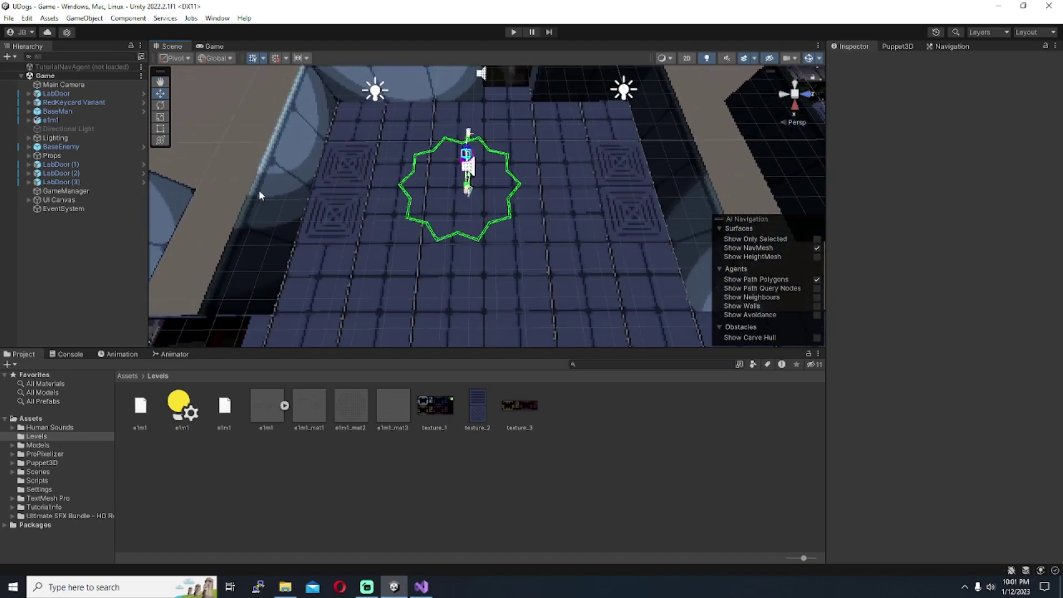
{"action": "left_click", "coordinate": [76, 148]}
{"action": "scroll", "coordinate": [230, 195], "scroll_direction": "up", "scroll_amount": 1}
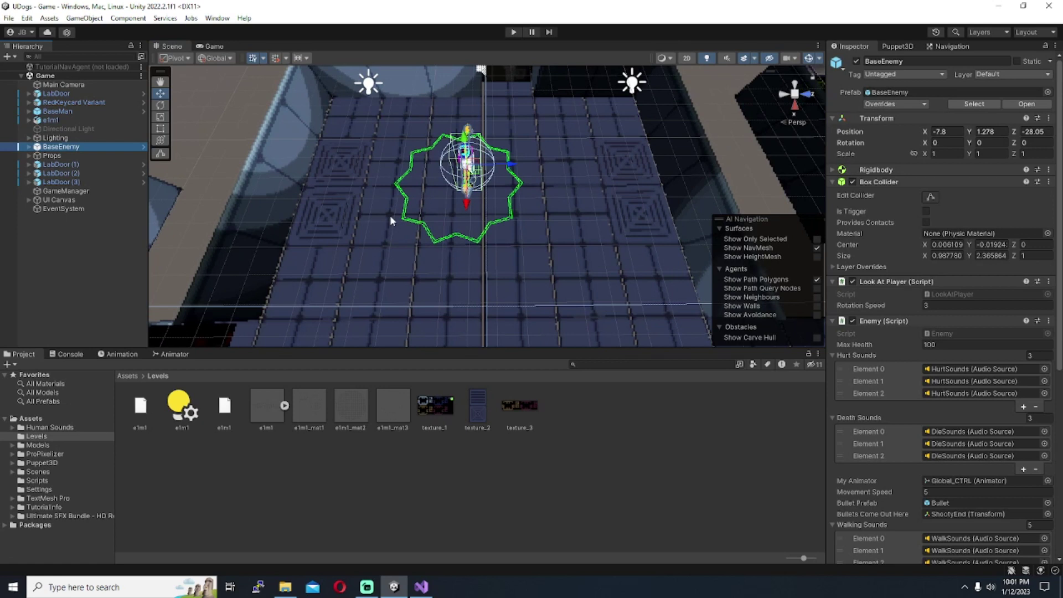
Select the NavMesh Surface under e1m1, bake its NavMesh and inspect the walkable area around the enemy
{"action": "left_click", "coordinate": [26, 119]}
{"action": "left_click", "coordinate": [29, 119]}
{"action": "left_click", "coordinate": [58, 138]}
{"action": "double_click", "coordinate": [57, 138]}
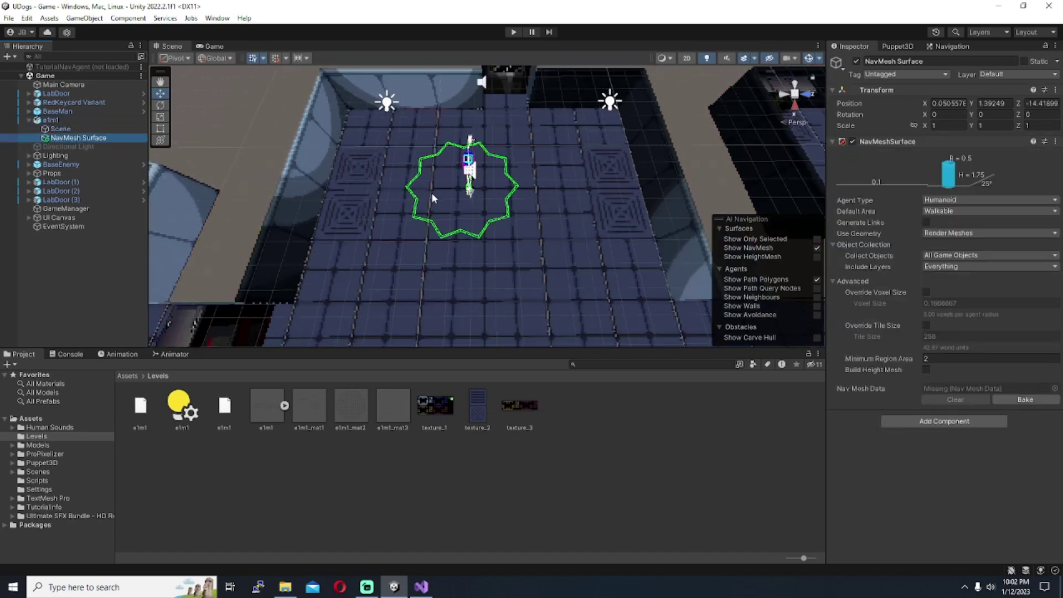
{"action": "left_click", "coordinate": [1025, 399]}
{"action": "scroll", "coordinate": [553, 292], "scroll_direction": "down", "scroll_amount": 3}
{"action": "middle_click_drag", "start_coordinate": [553, 293], "coordinate": [530, 276]}
{"action": "scroll", "coordinate": [487, 246], "scroll_direction": "up", "scroll_amount": 2}
{"action": "scroll", "coordinate": [520, 271], "scroll_direction": "up", "scroll_amount": 3}
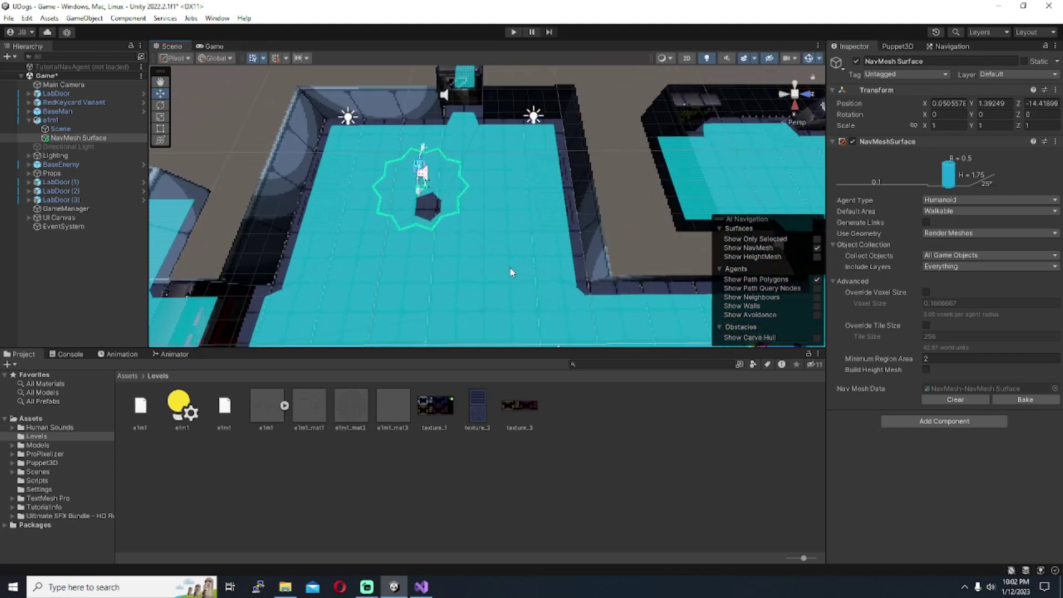
Run the Game scene and watch BaseEnemy navigate the baked NavMesh in the Scene view
{"action": "left_click", "coordinate": [514, 32]}
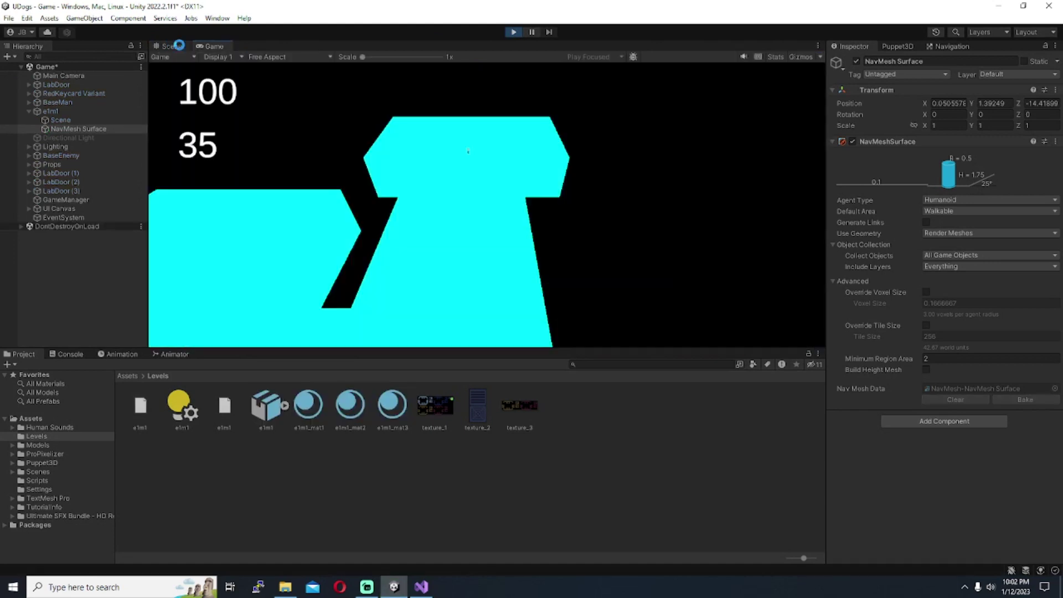
{"action": "left_click", "coordinate": [176, 46]}
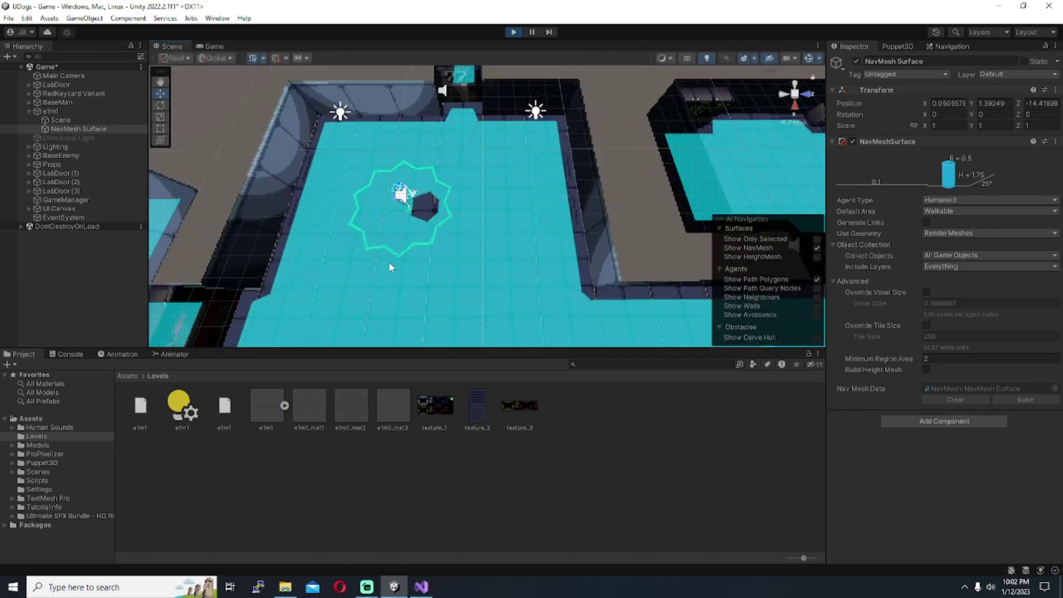
{"action": "middle_click_drag", "start_coordinate": [391, 267], "coordinate": [370, 202]}
{"action": "scroll", "coordinate": [355, 218], "scroll_direction": "down", "scroll_amount": 9}
{"action": "scroll", "coordinate": [369, 235], "scroll_direction": "down", "scroll_amount": 3}
Walk the player down the corridor into the central room and check both characters against the NavMesh in the Scene view
{"action": "left_click", "coordinate": [213, 46]}
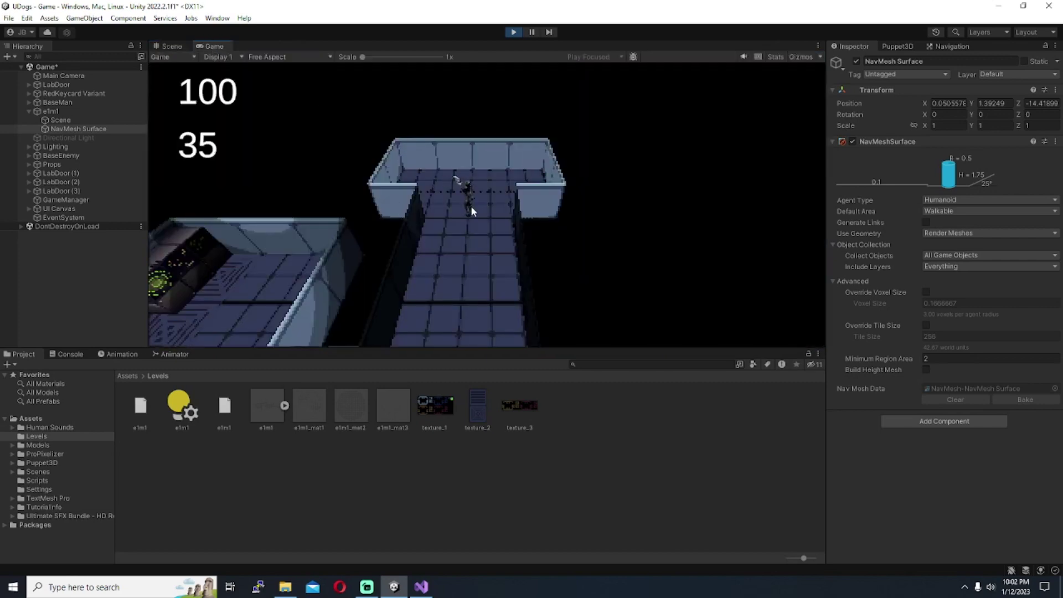
{"action": "key", "text": "s"}
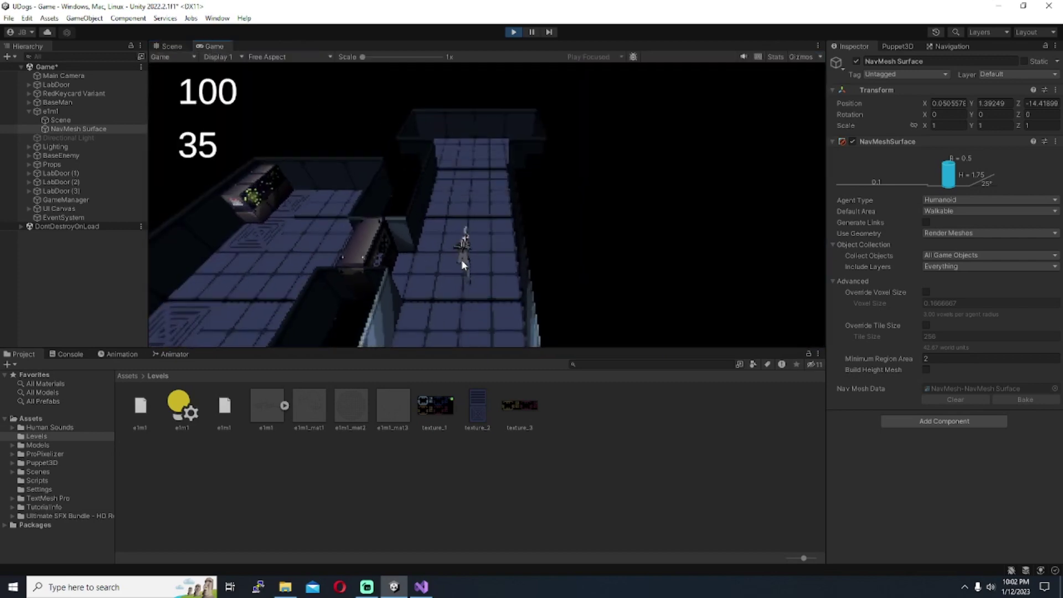
{"action": "key", "text": "s"}
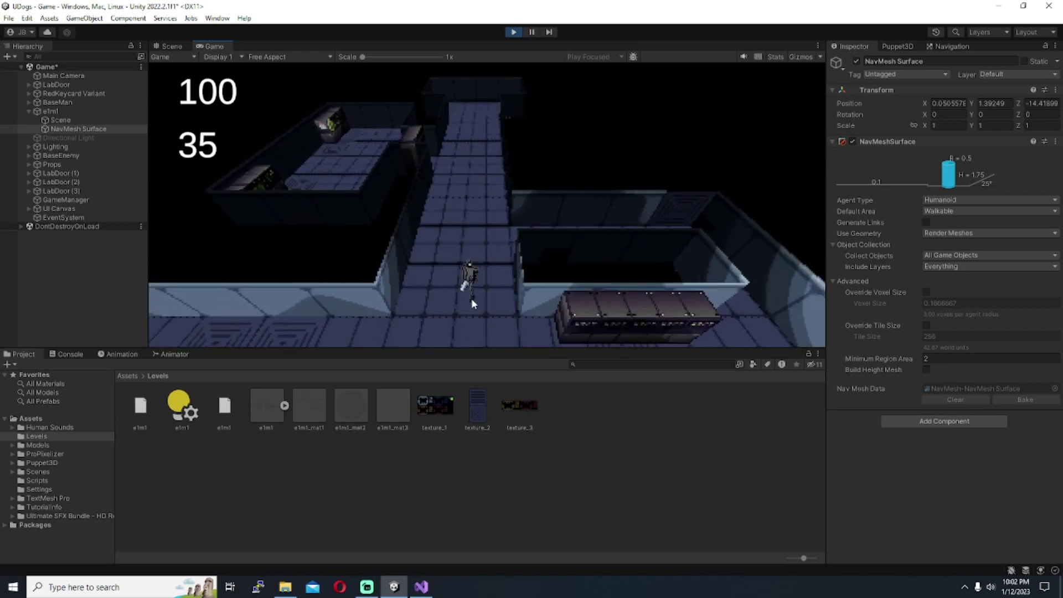
{"action": "key", "text": "s"}
{"action": "key", "text": "d"}
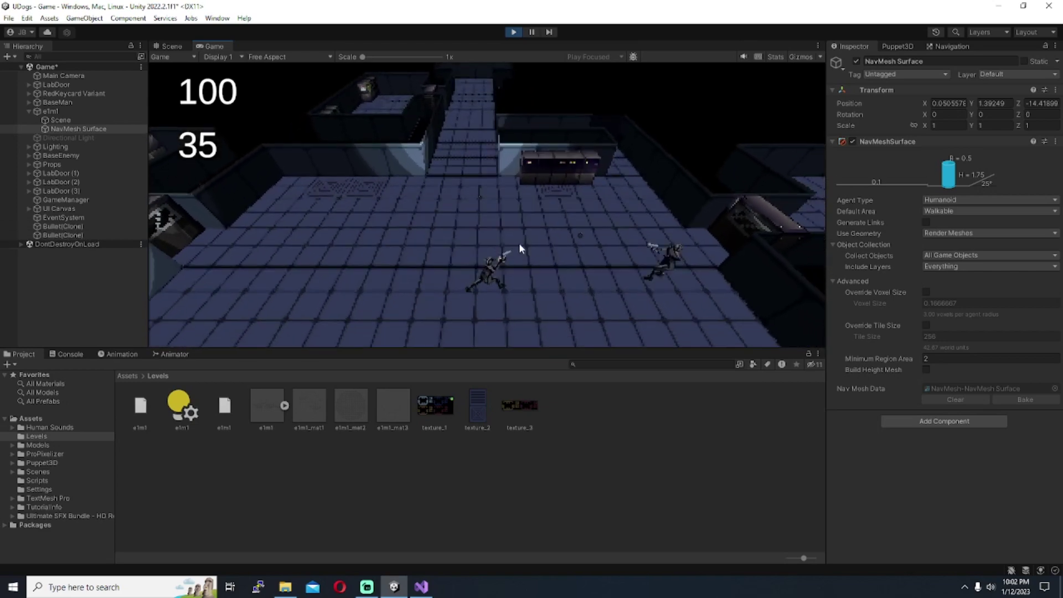
{"action": "left_click", "coordinate": [172, 46]}
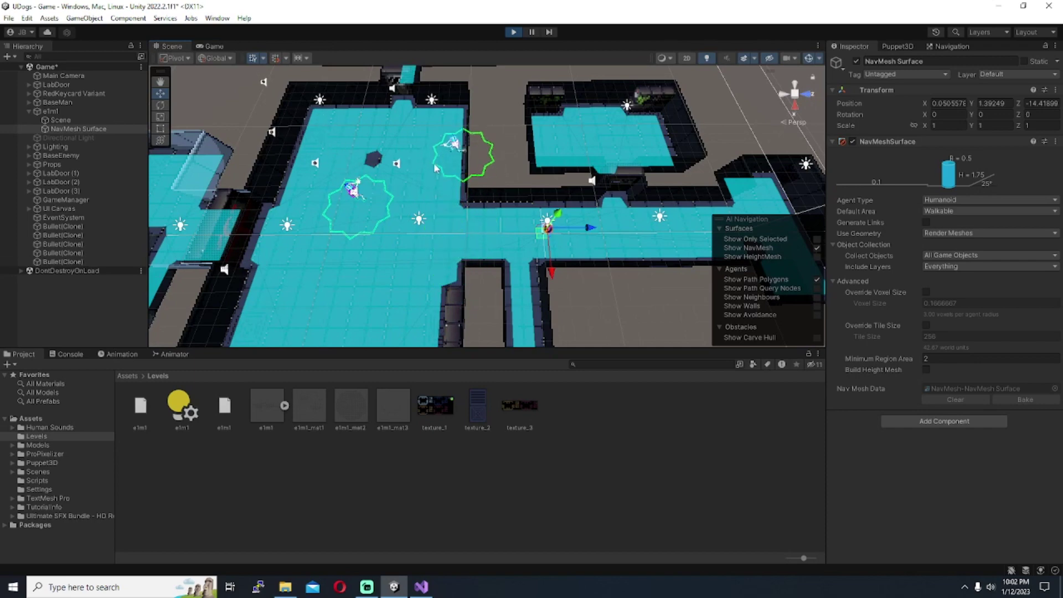
{"action": "left_click", "coordinate": [212, 46]}
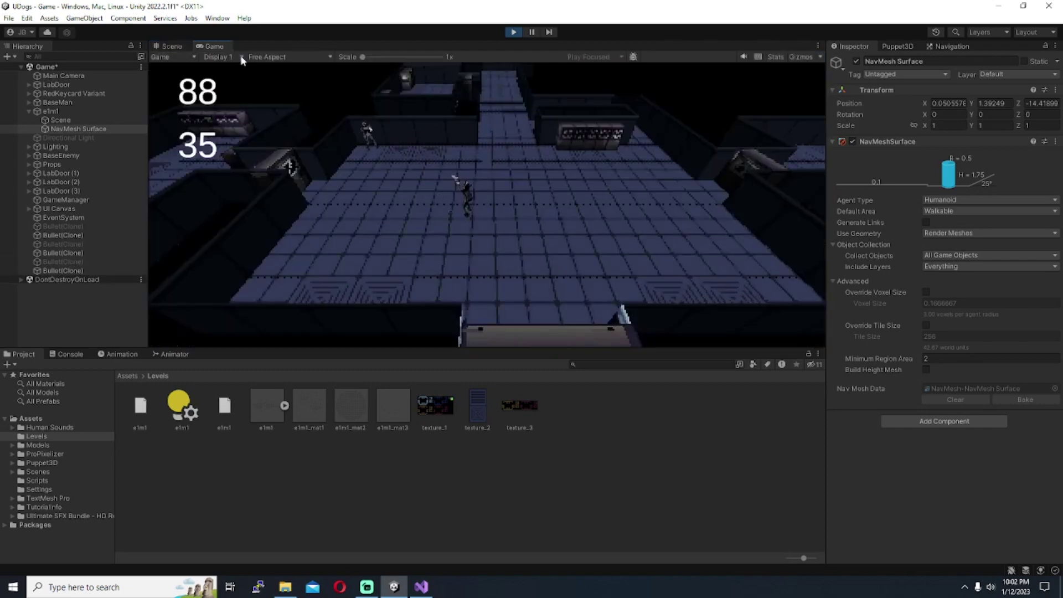
Pursue the enemy to the corridor entrance and keep shooting at it to test its combat movement
{"action": "key", "text": "w"}
{"action": "left_click", "coordinate": [449, 145]}
{"action": "left_click", "coordinate": [470, 145]}
{"action": "left_click", "coordinate": [473, 148]}
{"action": "left_click", "coordinate": [481, 152]}
{"action": "left_click", "coordinate": [470, 147]}
{"action": "left_click", "coordinate": [468, 147]}
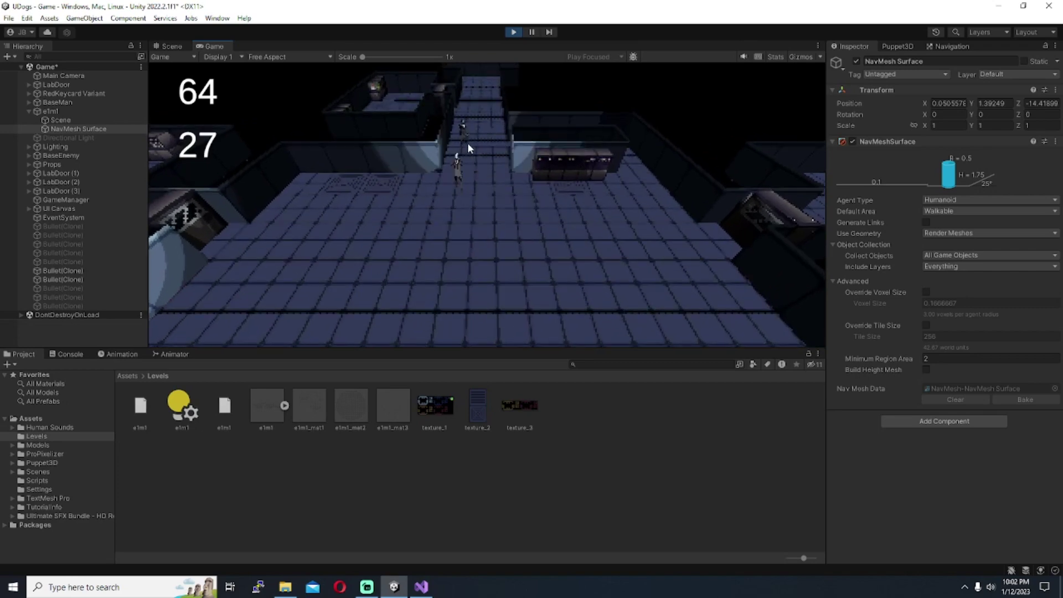
{"action": "key", "text": "a"}
{"action": "left_click", "coordinate": [469, 152]}
{"action": "key", "text": "s"}
{"action": "key", "text": "d"}
{"action": "left_click", "coordinate": [508, 158]}
{"action": "left_click", "coordinate": [516, 144]}
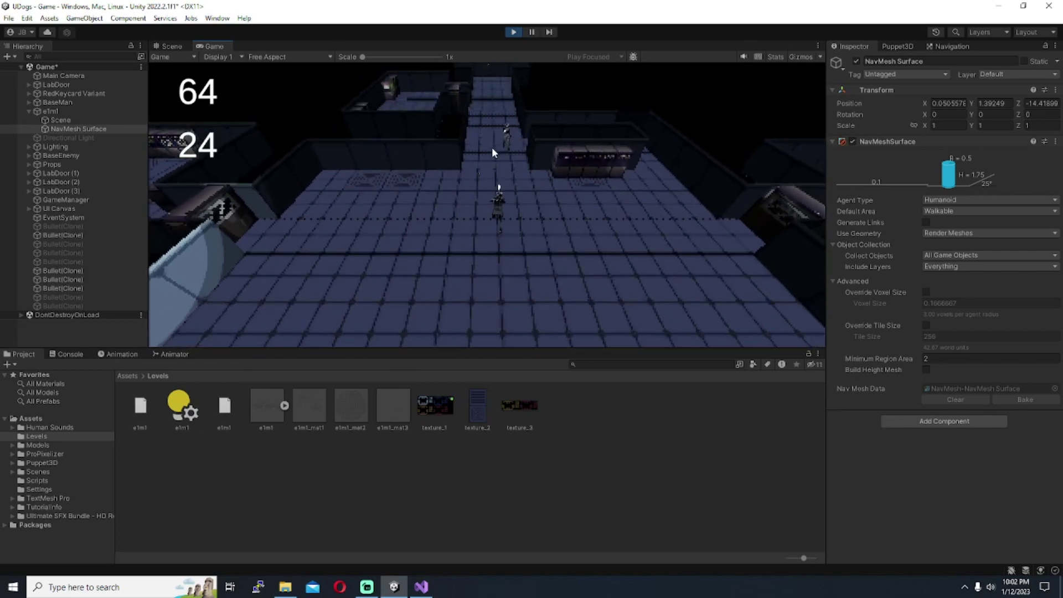
{"action": "left_click", "coordinate": [488, 142]}
{"action": "left_click", "coordinate": [468, 138]}
{"action": "key", "text": "a"}
{"action": "left_click", "coordinate": [443, 137]}
{"action": "left_click", "coordinate": [455, 142]}
{"action": "left_click", "coordinate": [463, 155]}
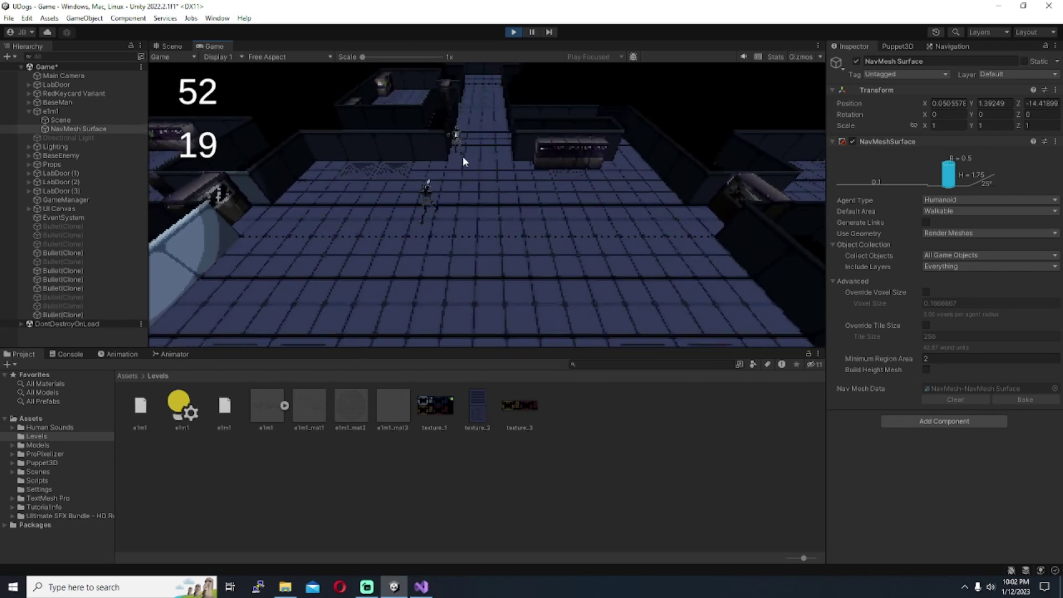
Continue the firefight while moving around the central room to test the enemy's repositioning, and exit Play mode
{"action": "key", "text": "s"}
{"action": "left_click", "coordinate": [483, 166]}
{"action": "left_click", "coordinate": [495, 182]}
{"action": "left_click", "coordinate": [486, 193]}
{"action": "key", "text": "d"}
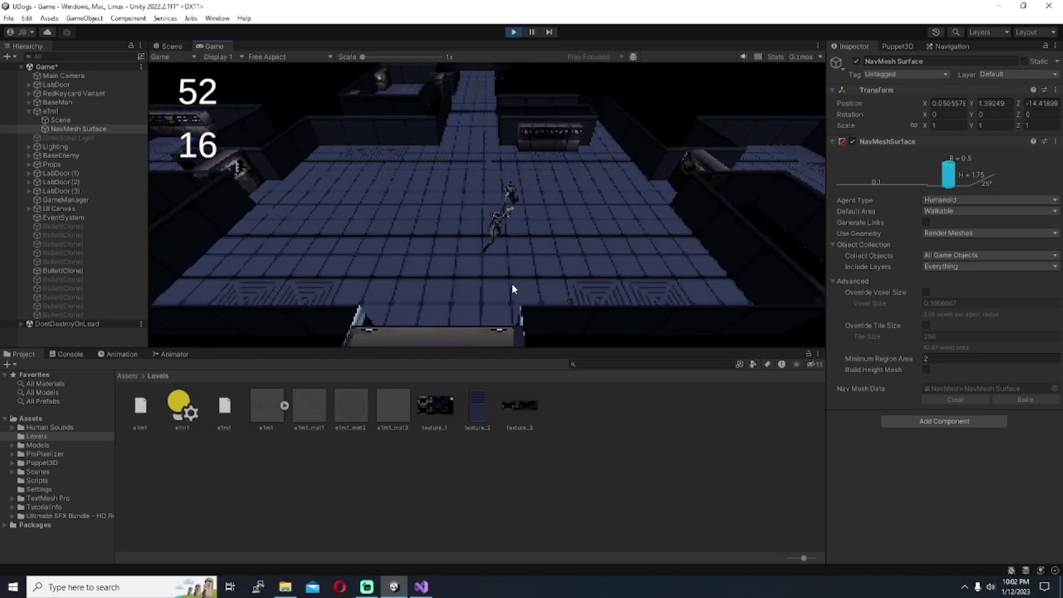
{"action": "key", "text": "a"}
{"action": "key", "text": "s"}
{"action": "left_click", "coordinate": [631, 196]}
{"action": "left_click", "coordinate": [553, 172]}
{"action": "key", "text": "d"}
{"action": "left_click", "coordinate": [488, 180]}
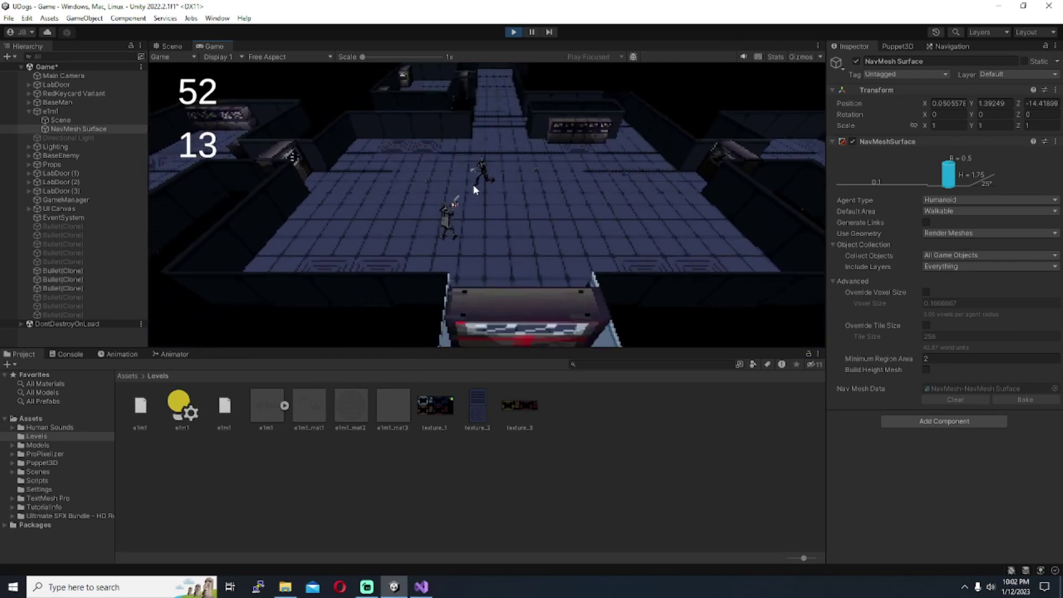
{"action": "left_click", "coordinate": [460, 188]}
{"action": "left_click", "coordinate": [422, 185]}
{"action": "key", "text": "d"}
{"action": "left_click", "coordinate": [451, 214]}
{"action": "key", "text": "w"}
{"action": "left_click", "coordinate": [501, 238]}
{"action": "left_click", "coordinate": [540, 245]}
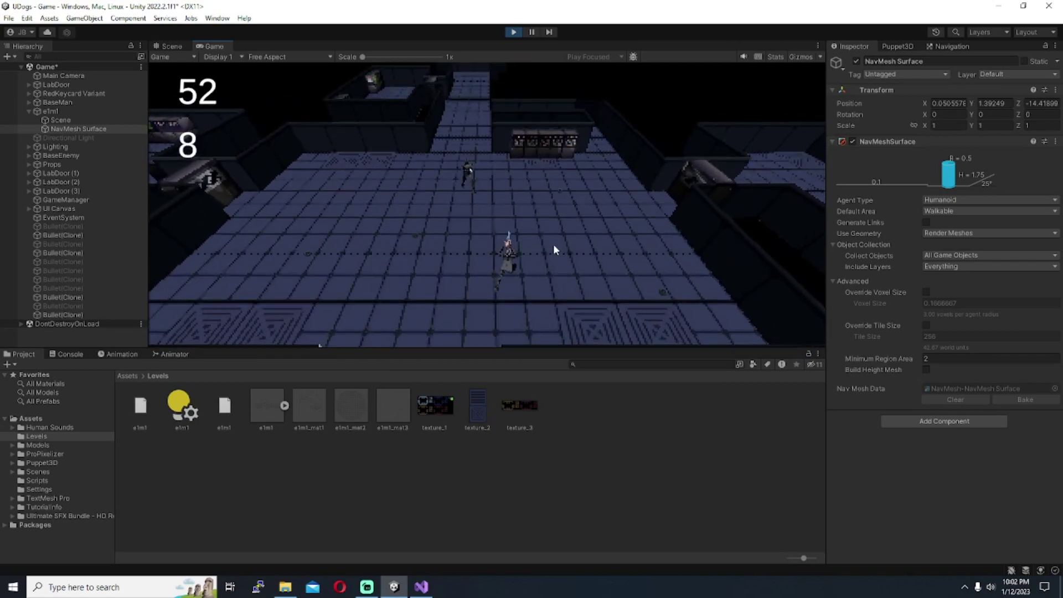
{"action": "left_click", "coordinate": [565, 248]}
{"action": "left_click", "coordinate": [589, 256]}
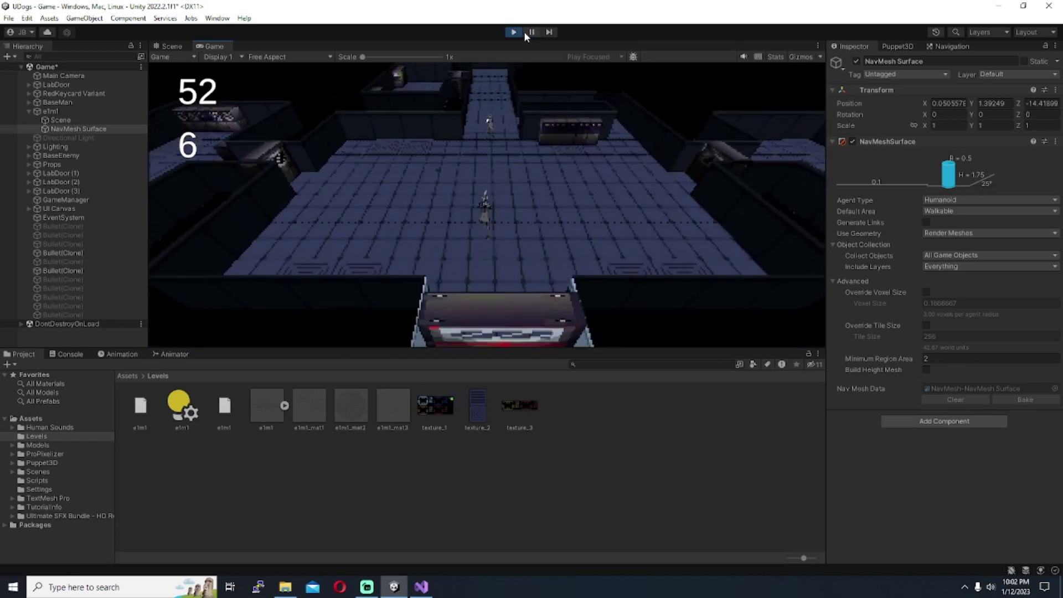
{"action": "left_click", "coordinate": [516, 32]}
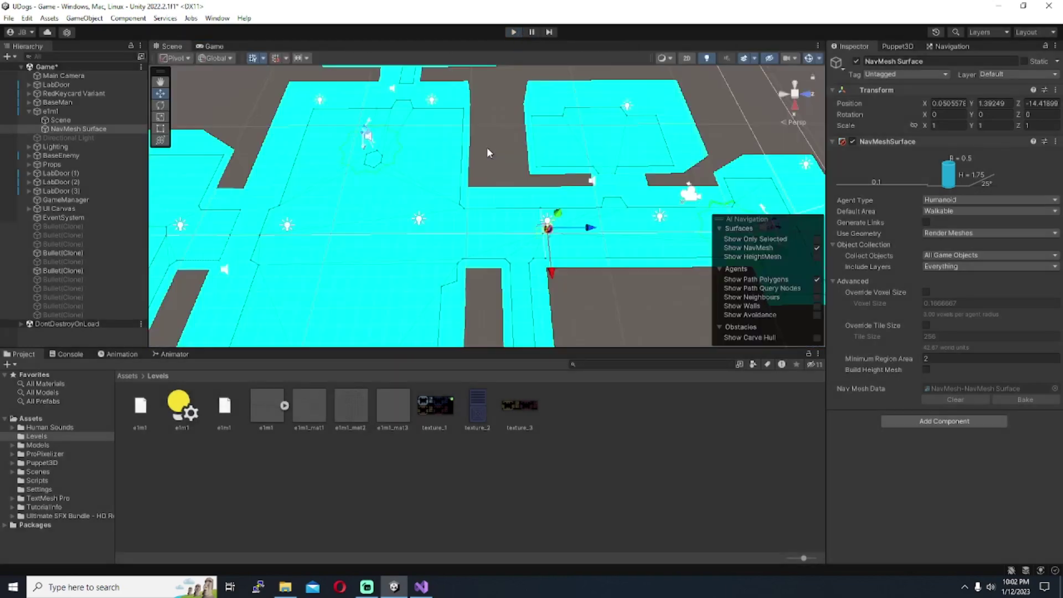
Select BaseEnemy and open its Enemy script for editing in Visual Studio
{"action": "scroll", "coordinate": [379, 188], "scroll_direction": "up", "scroll_amount": 5}
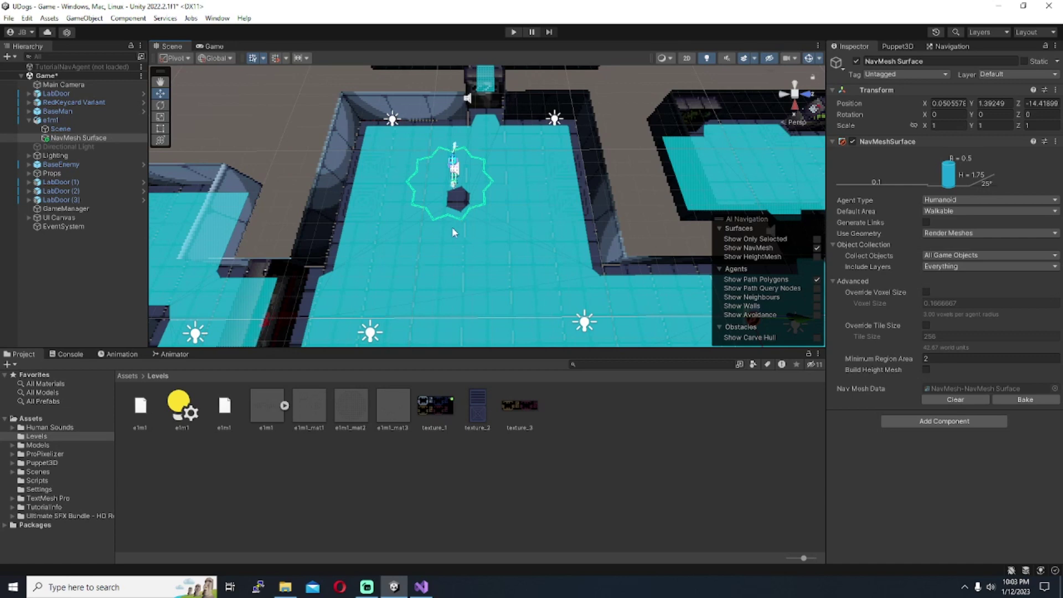
{"action": "left_click", "coordinate": [68, 111]}
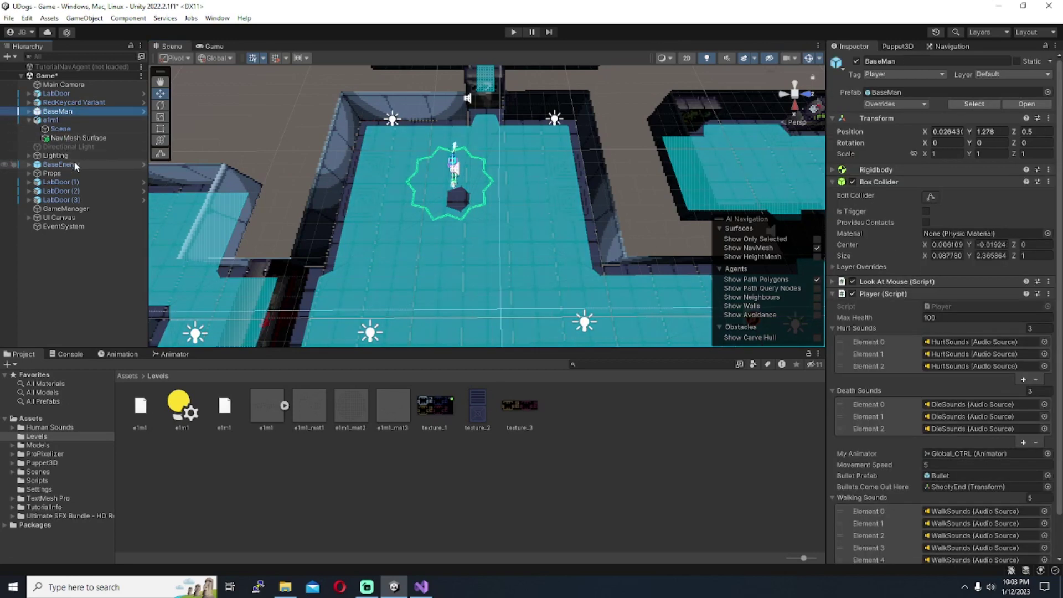
{"action": "left_click", "coordinate": [74, 164]}
{"action": "right_click", "coordinate": [882, 324]}
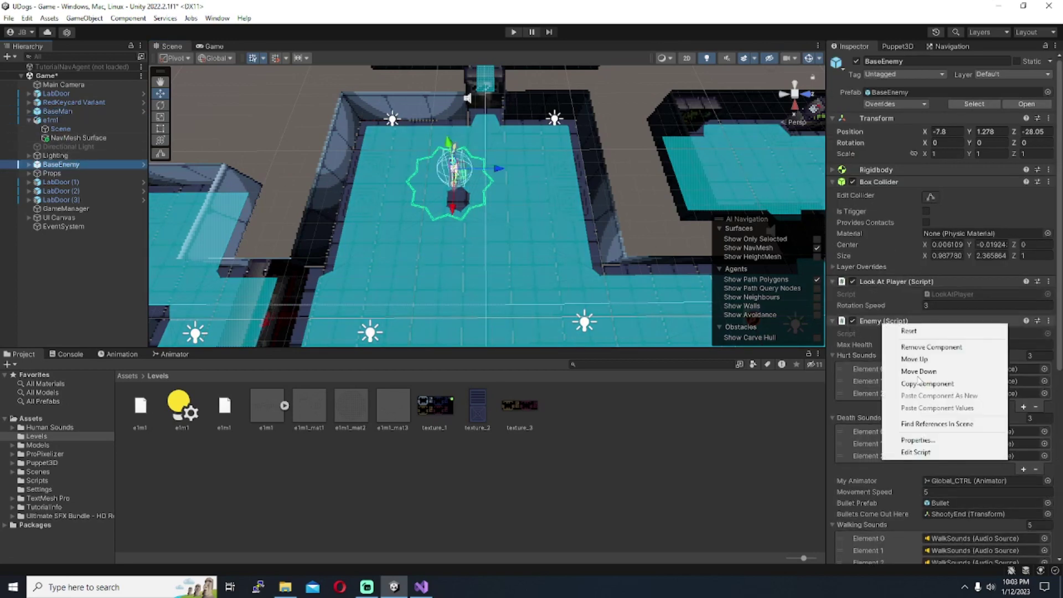
{"action": "left_click", "coordinate": [919, 452]}
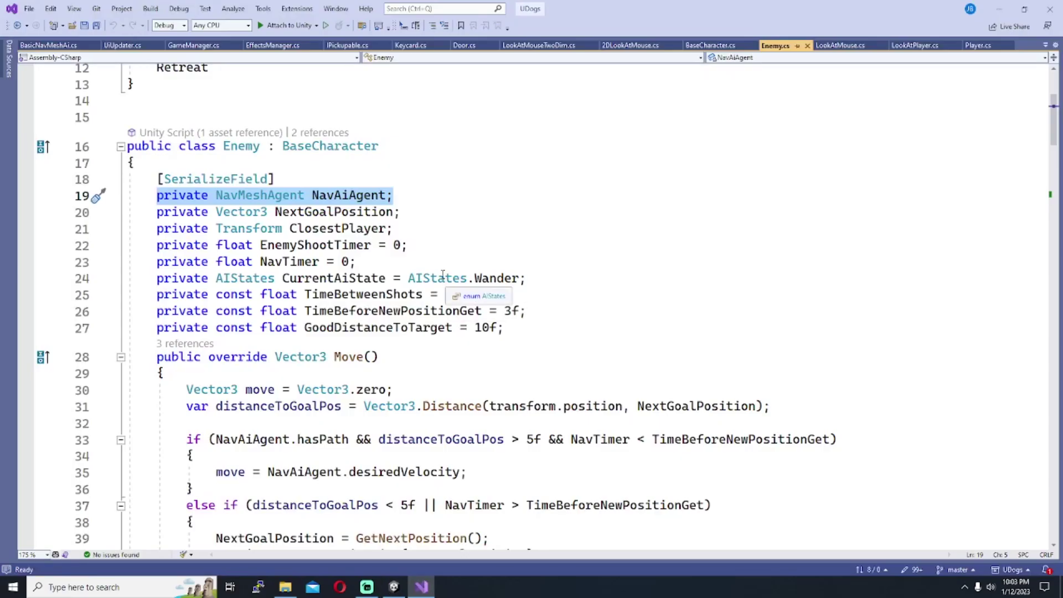
Examine the serialized NavMeshAgent field NavAiAgent and the other private fields of the Enemy class
{"action": "scroll", "coordinate": [445, 285], "scroll_direction": "up", "scroll_amount": 1}
{"action": "left_click", "coordinate": [341, 233]}
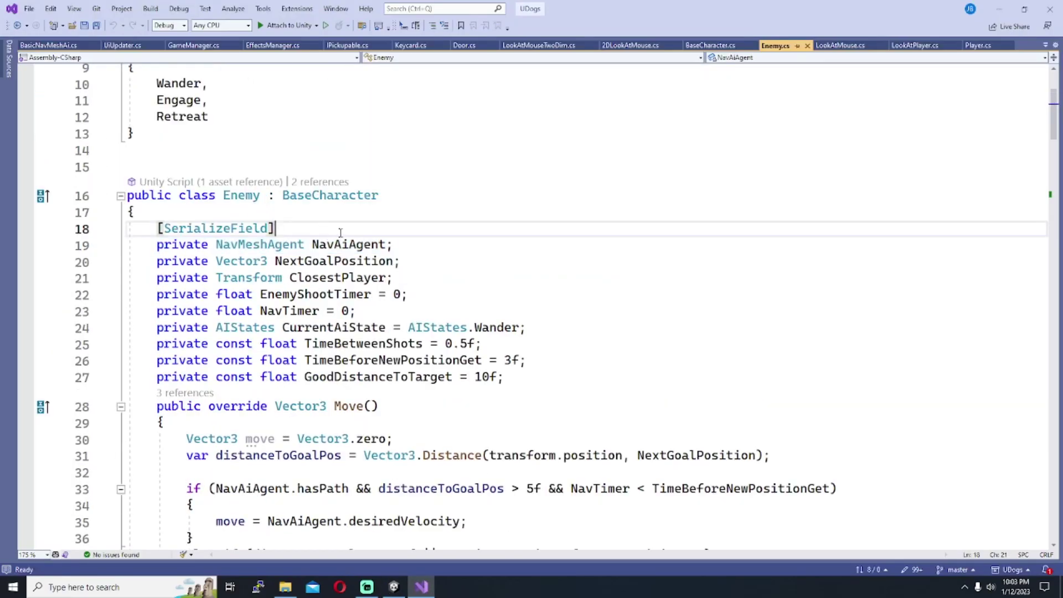
{"action": "left_click", "coordinate": [413, 246]}
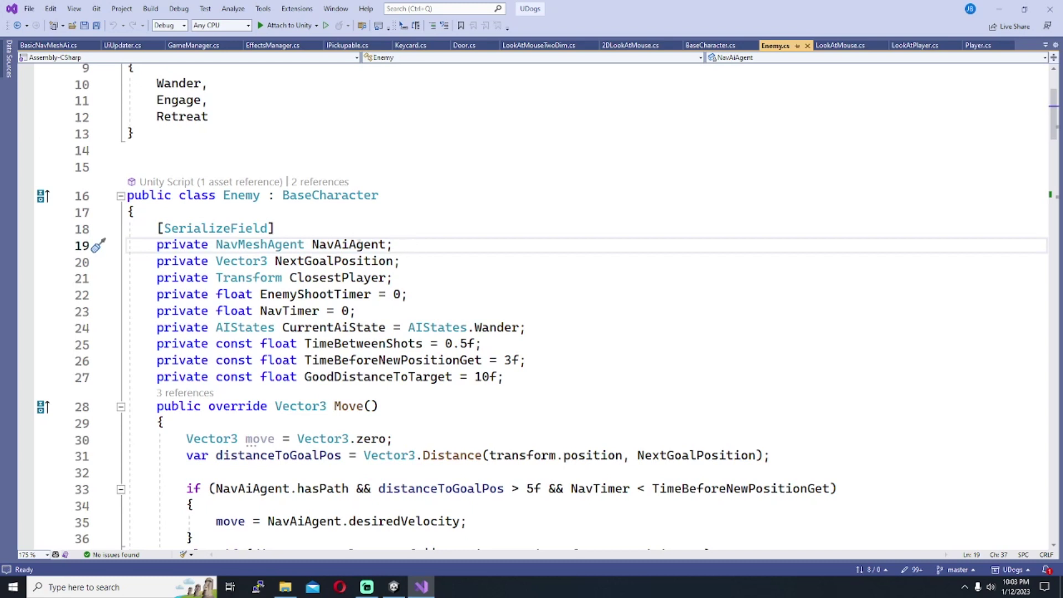
{"action": "double_click", "coordinate": [359, 245]}
{"action": "left_click", "coordinate": [408, 245]}
{"action": "scroll", "coordinate": [416, 238], "scroll_direction": "down", "scroll_amount": 1}
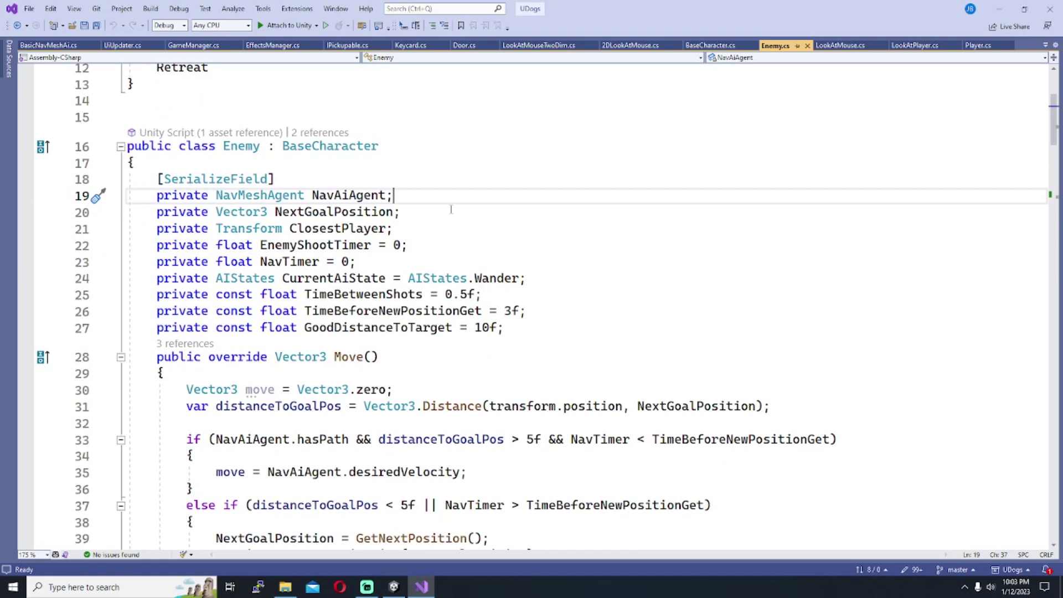
{"action": "scroll", "coordinate": [451, 210], "scroll_direction": "down", "scroll_amount": 1}
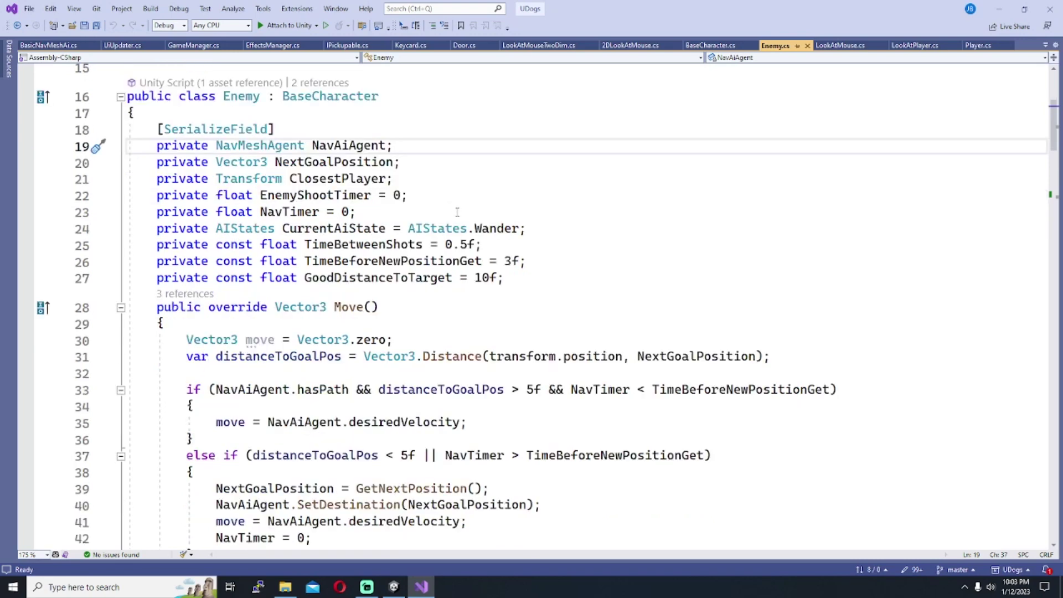
{"action": "scroll", "coordinate": [451, 225], "scroll_direction": "down", "scroll_amount": 1}
Highlight NavAiAgent and trace its uses through the Enemy script down to the Spawn() method
{"action": "left_click", "coordinate": [350, 96]}
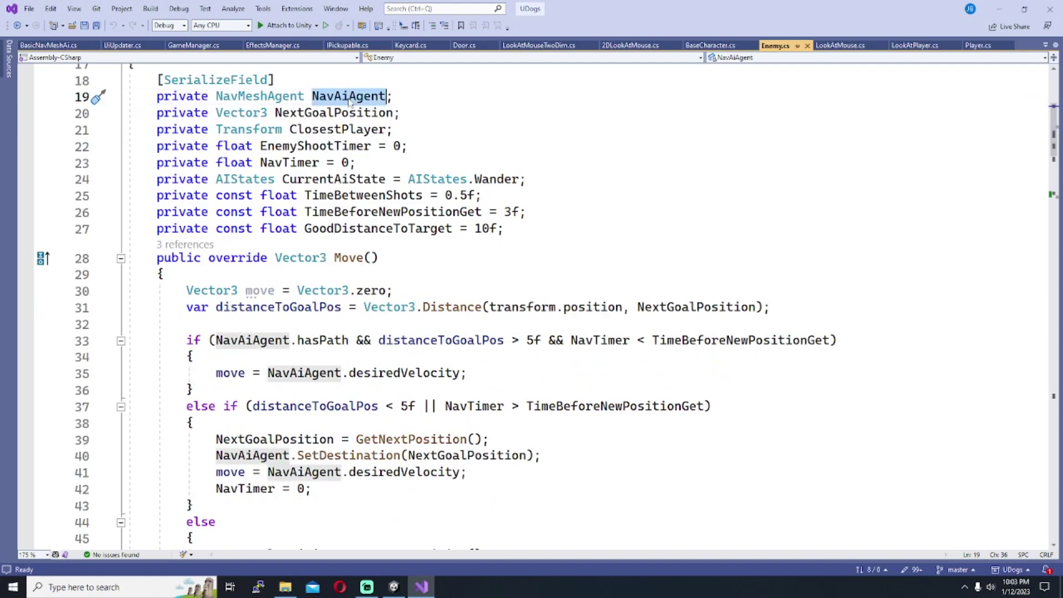
{"action": "scroll", "coordinate": [435, 168], "scroll_direction": "down", "scroll_amount": 20}
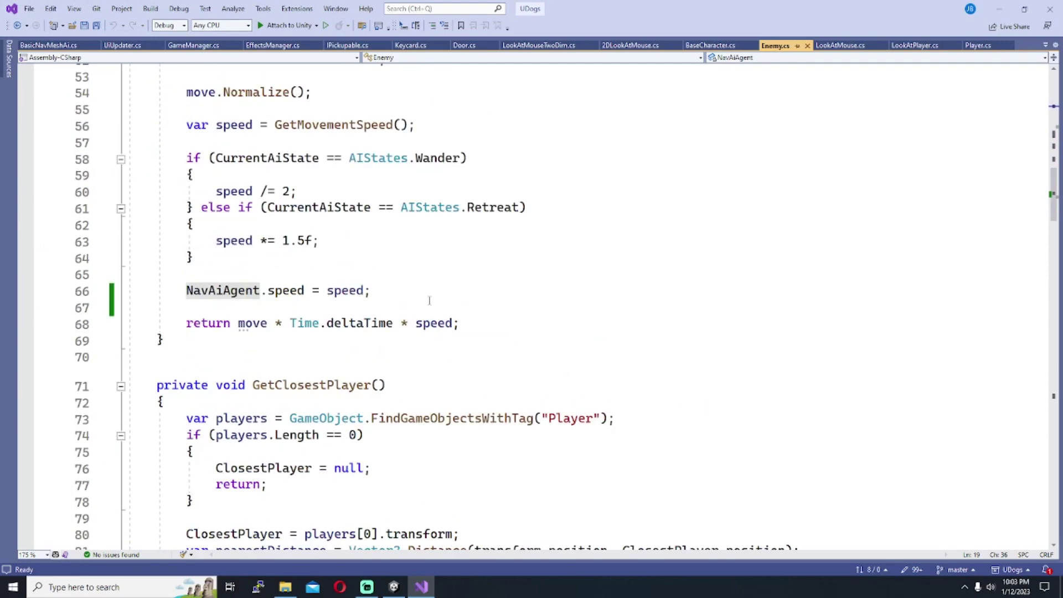
{"action": "scroll", "coordinate": [439, 323], "scroll_direction": "down", "scroll_amount": 20}
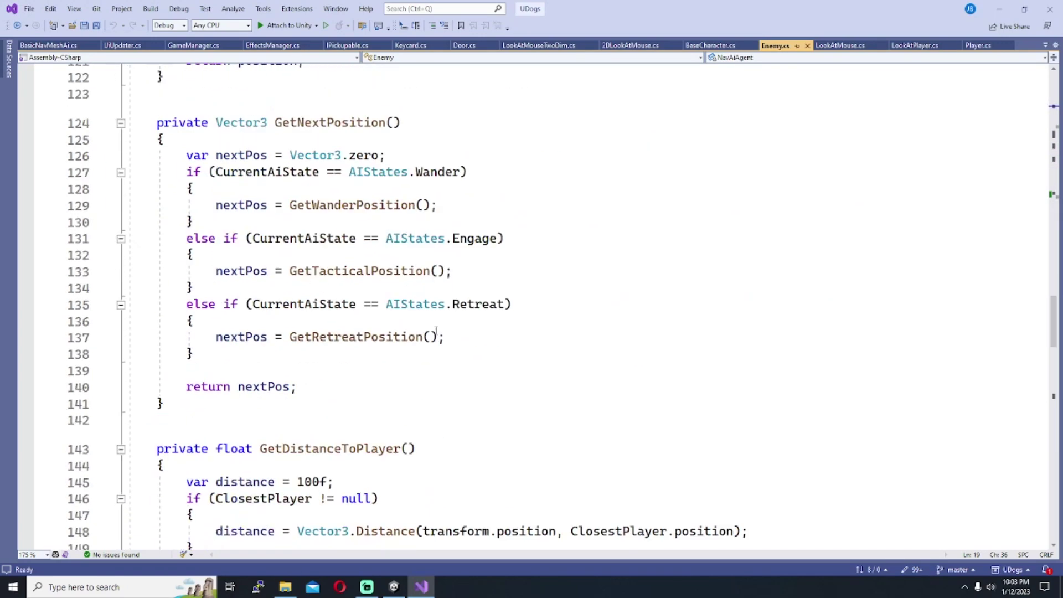
{"action": "scroll", "coordinate": [436, 338], "scroll_direction": "down", "scroll_amount": 1}
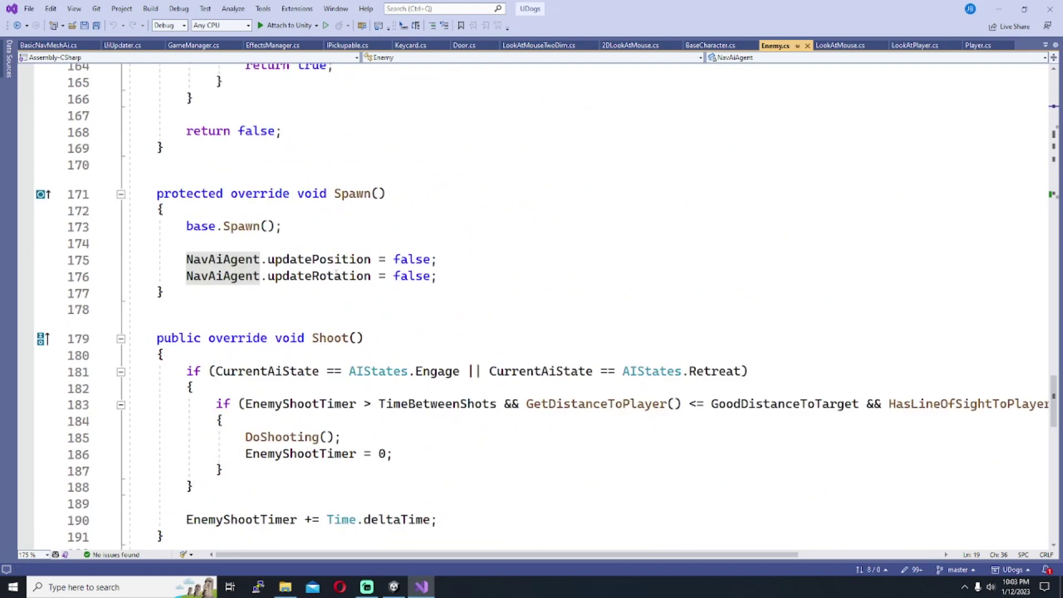
Examine the NavAiAgent updatePosition and updateRotation assignments in Spawn()
{"action": "left_click", "coordinate": [332, 226]}
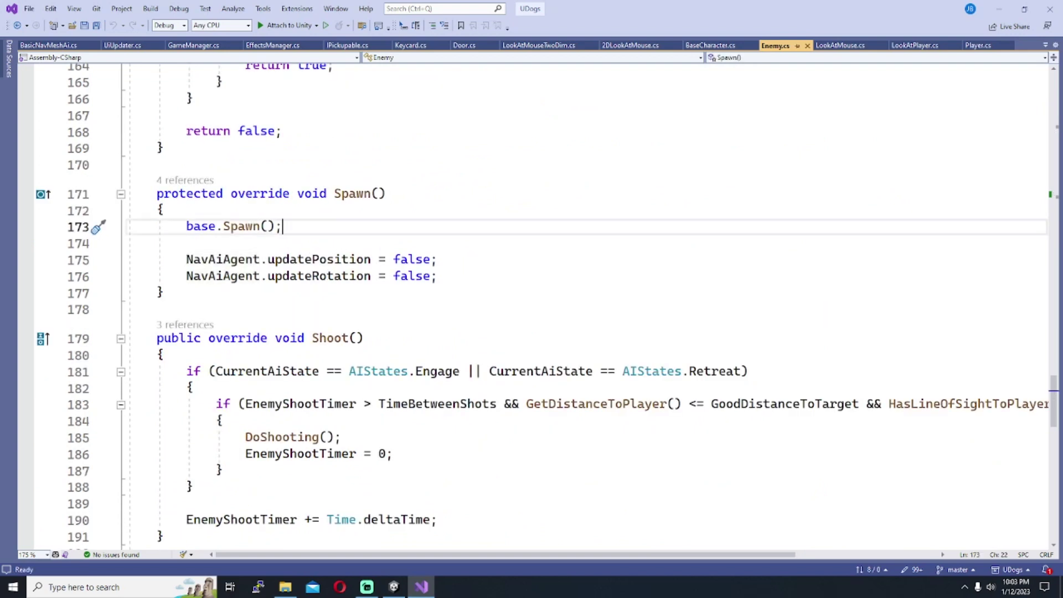
{"action": "left_click", "coordinate": [187, 260]}
{"action": "left_click_drag", "start_coordinate": [187, 260], "coordinate": [371, 260]}
{"action": "double_click", "coordinate": [415, 260]}
{"action": "double_click", "coordinate": [319, 276]}
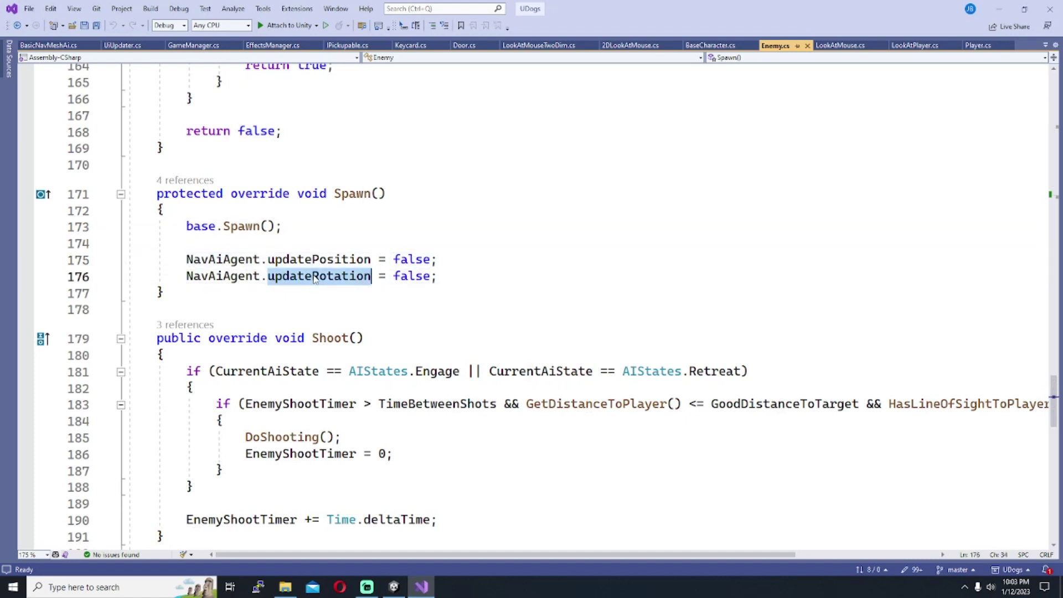
{"action": "left_click", "coordinate": [459, 278]}
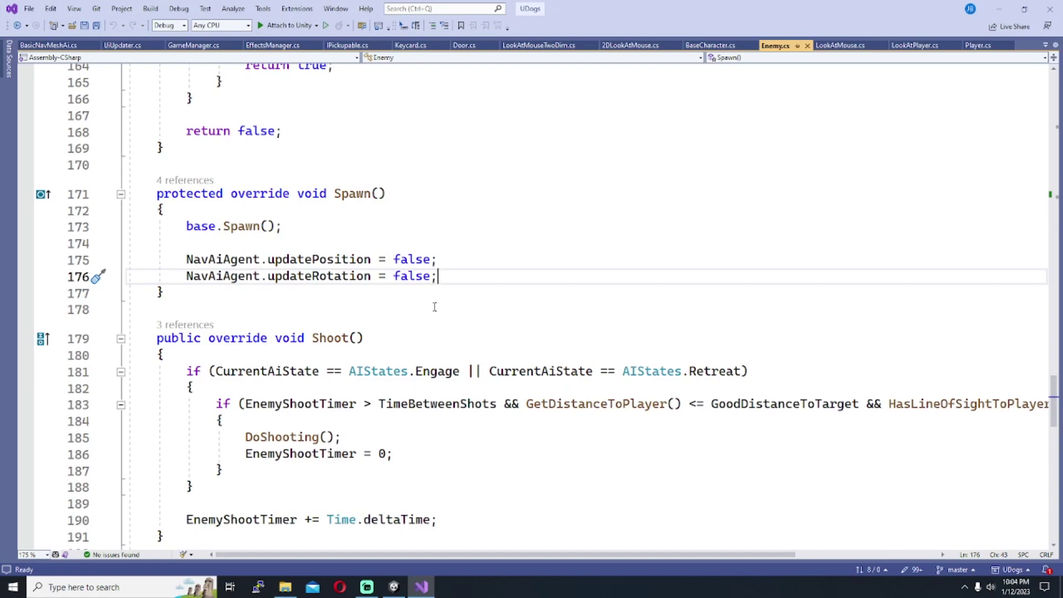
Return from Spawn() to the Move() method in the Enemy script and look over its navigation branches and speed code
{"action": "scroll", "coordinate": [435, 307], "scroll_direction": "up", "scroll_amount": 20}
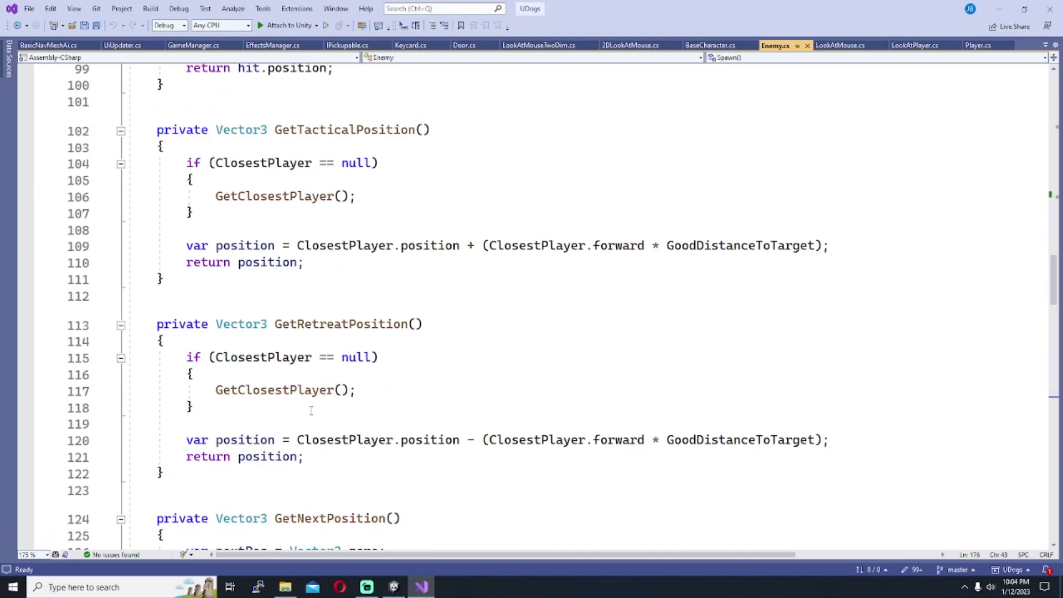
{"action": "scroll", "coordinate": [312, 410], "scroll_direction": "up", "scroll_amount": 20}
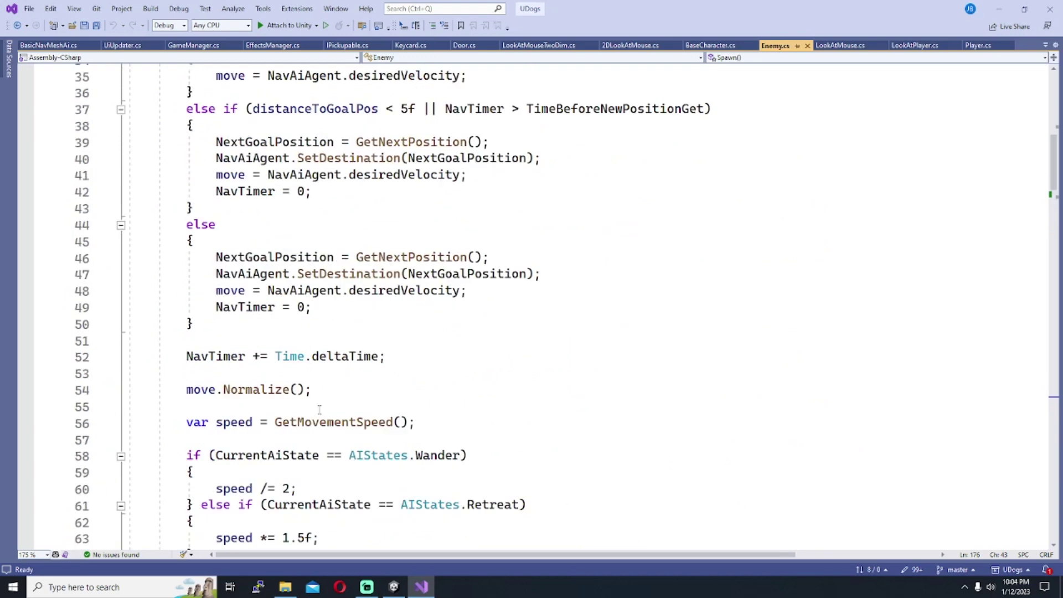
{"action": "scroll", "coordinate": [320, 410], "scroll_direction": "up", "scroll_amount": 5}
{"action": "scroll", "coordinate": [327, 391], "scroll_direction": "down", "scroll_amount": 1}
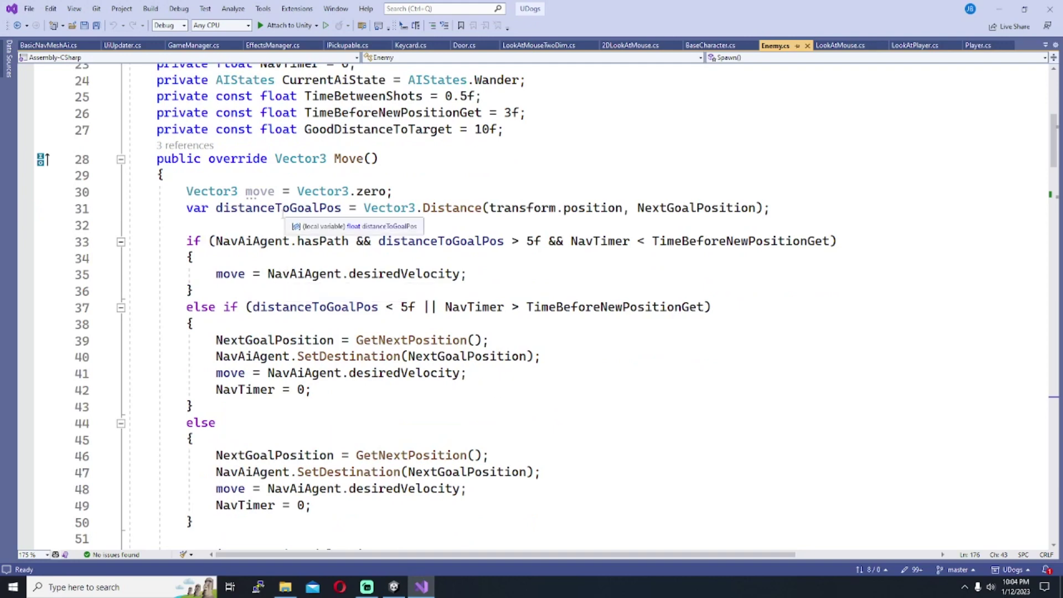
{"action": "scroll", "coordinate": [263, 233], "scroll_direction": "down", "scroll_amount": 4}
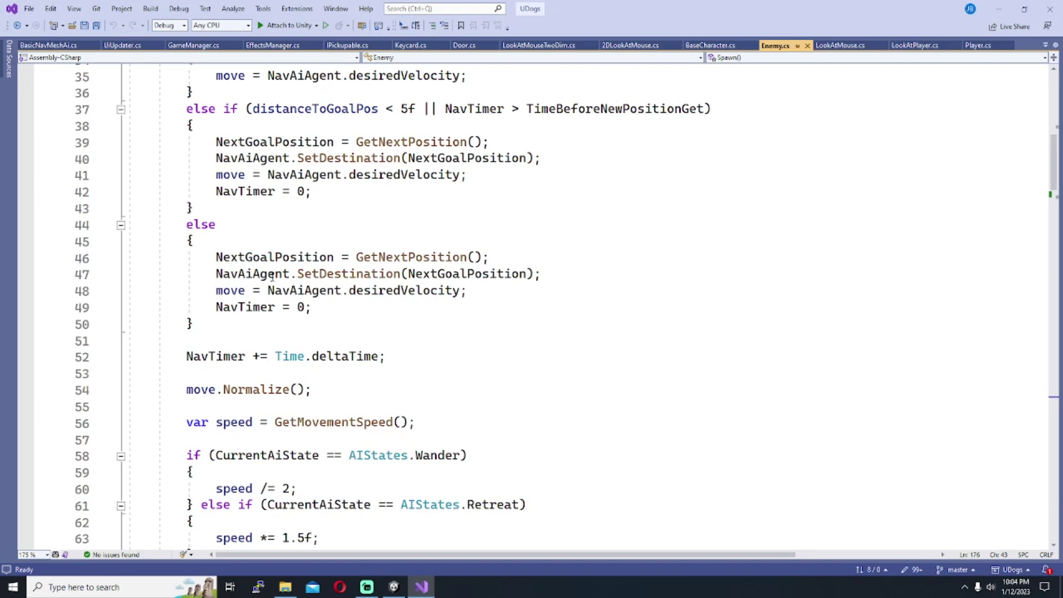
{"action": "scroll", "coordinate": [263, 269], "scroll_direction": "down", "scroll_amount": 5}
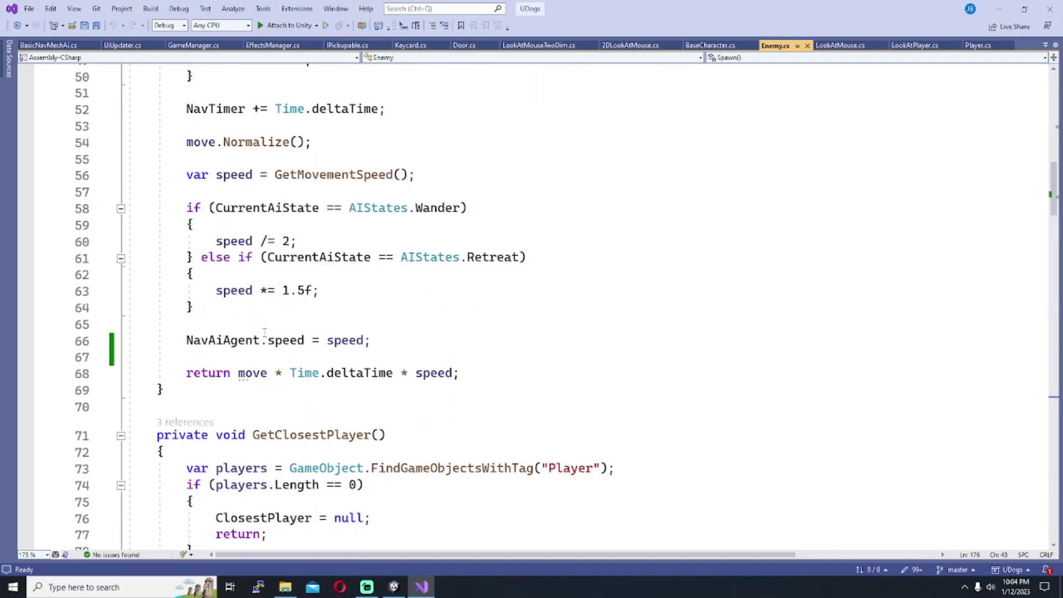
{"action": "scroll", "coordinate": [288, 369], "scroll_direction": "up", "scroll_amount": 8}
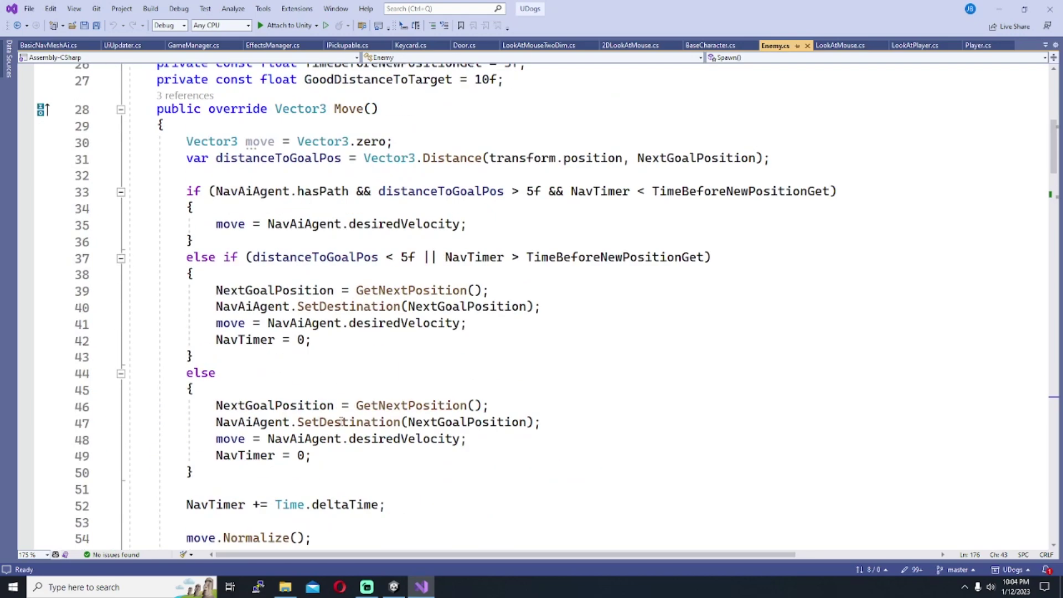
Highlight SetDestination and its NextGoalPosition argument in Move() and examine how GetNextPosition() supplies the agent's destination
{"action": "double_click", "coordinate": [343, 423]}
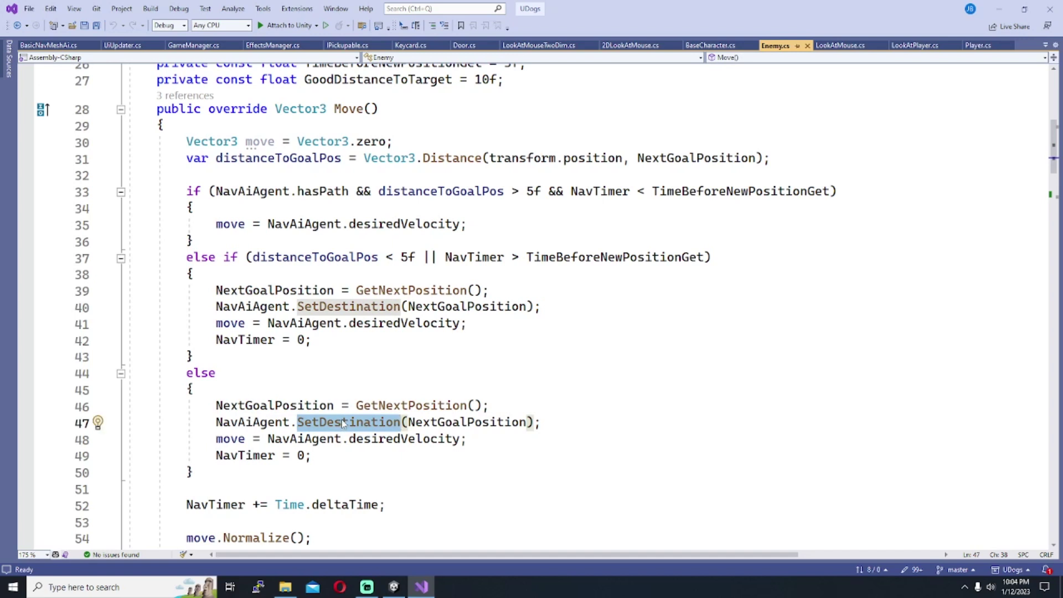
{"action": "mouse_move", "coordinate": [343, 423]}
{"action": "double_click", "coordinate": [468, 308]}
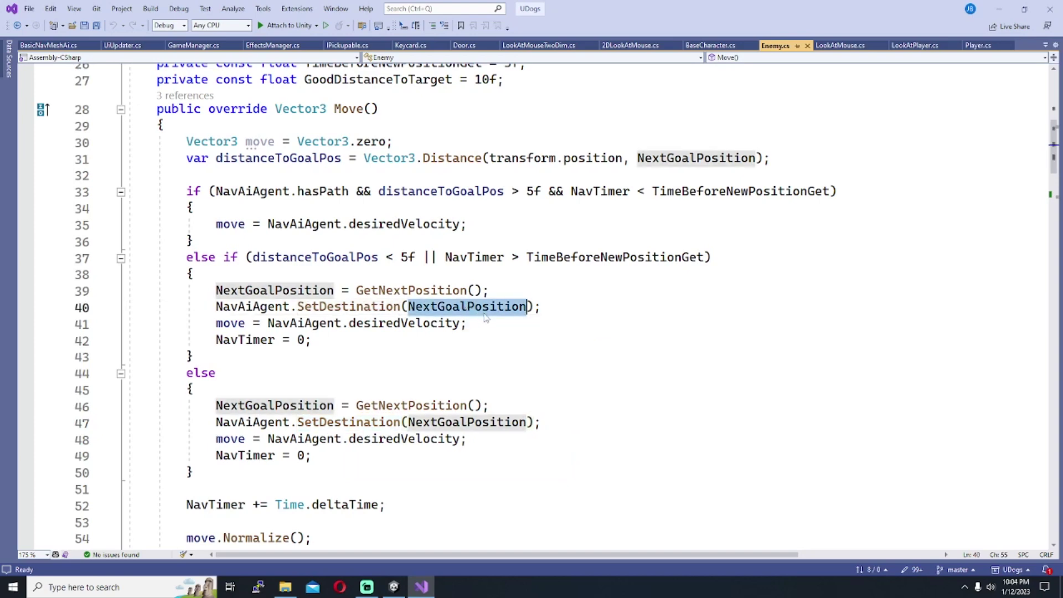
{"action": "mouse_move", "coordinate": [481, 316]}
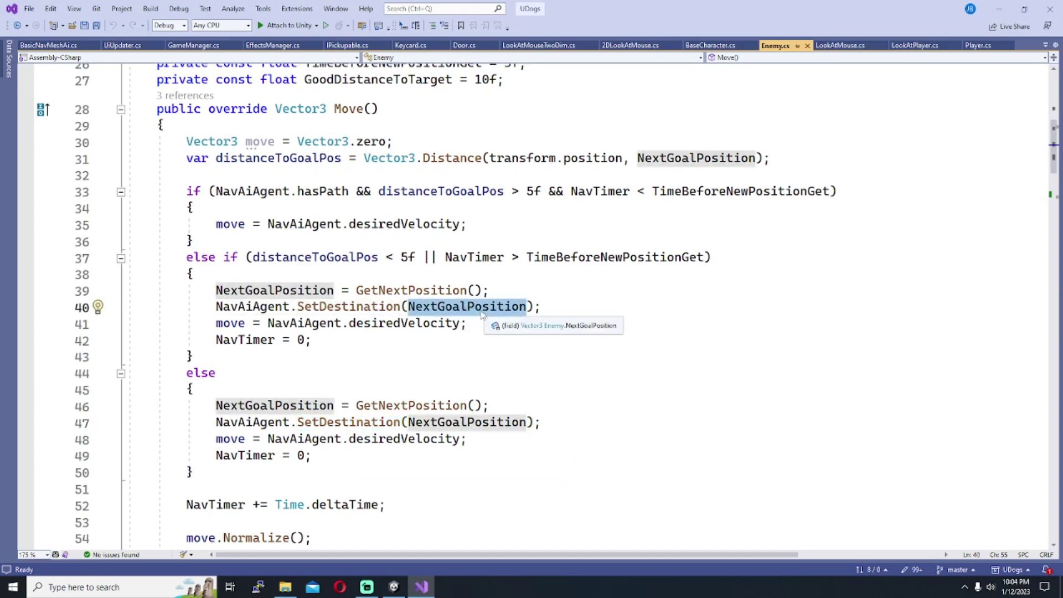
{"action": "scroll", "coordinate": [490, 320], "scroll_direction": "up", "scroll_amount": 1}
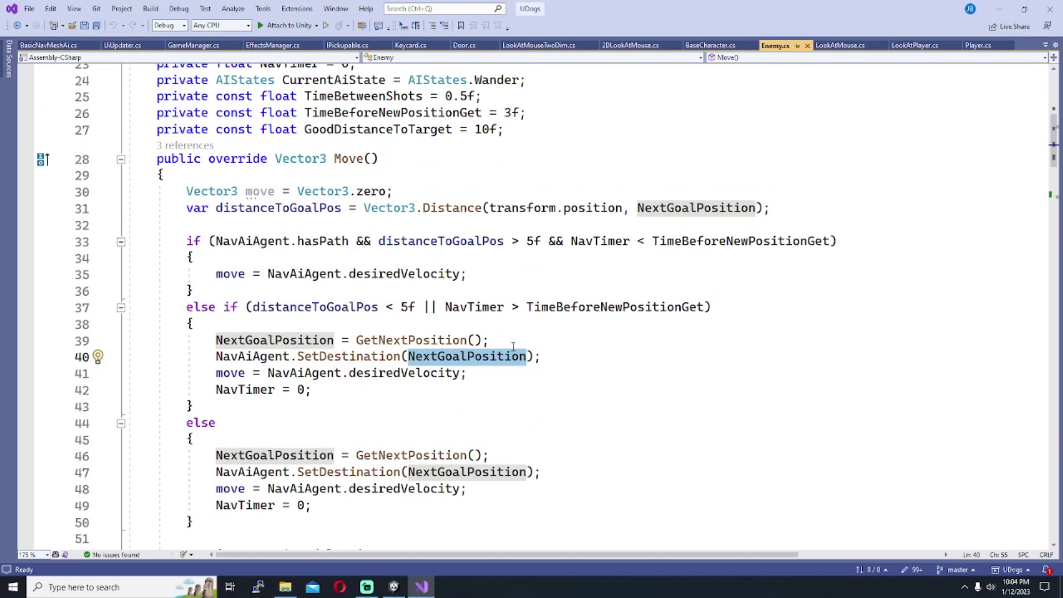
{"action": "mouse_move", "coordinate": [496, 359]}
{"action": "left_click", "coordinate": [512, 338]}
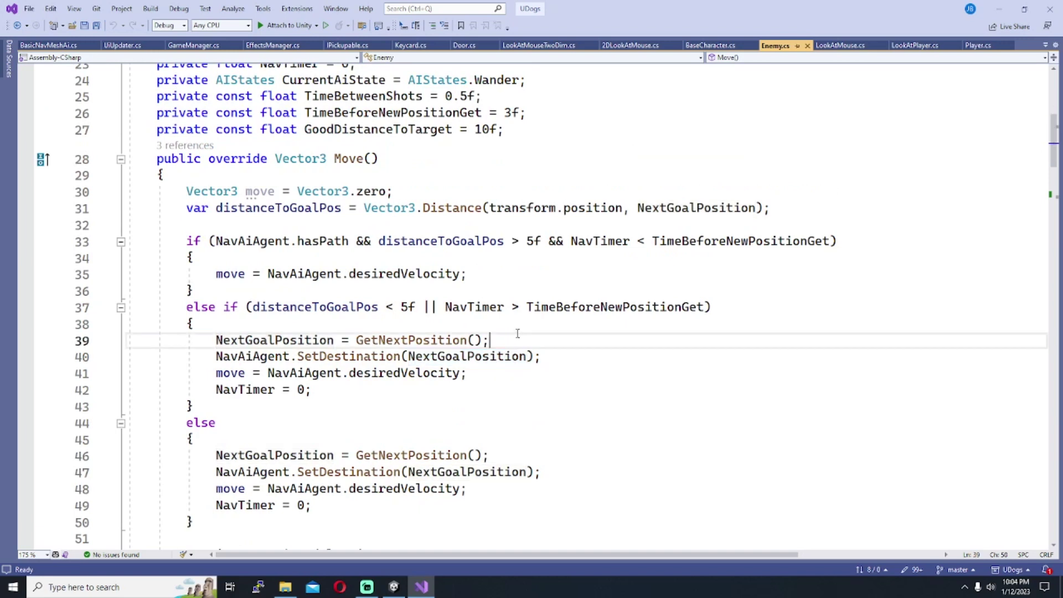
{"action": "left_click", "coordinate": [514, 321]}
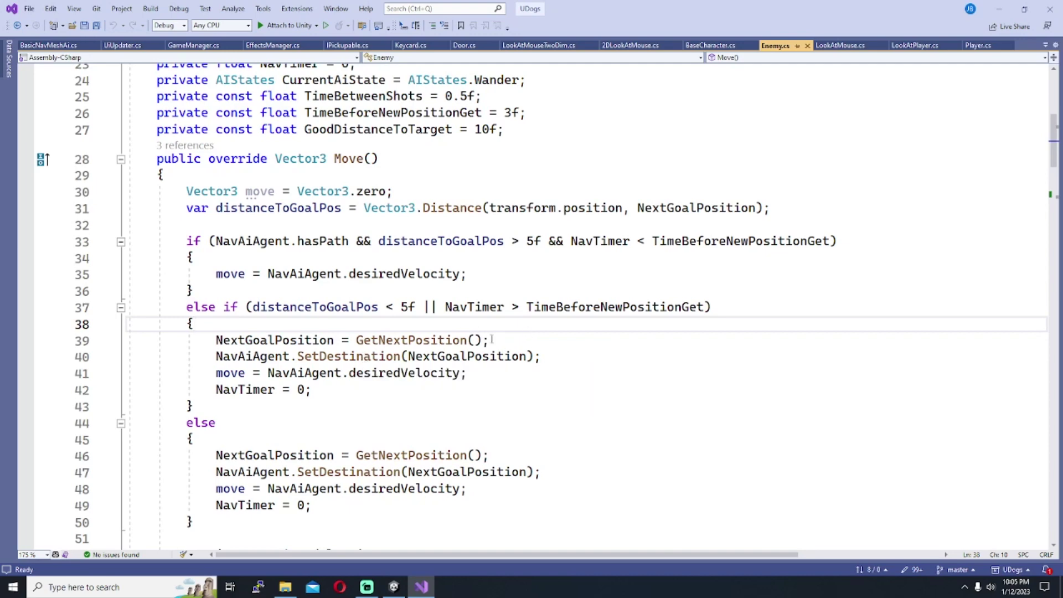
Examine the line assigning NavAiAgent.desiredVelocity to move in the else-if branch, highlighting NavAiAgent and the move variable
{"action": "scroll", "coordinate": [492, 339], "scroll_direction": "up", "scroll_amount": 1}
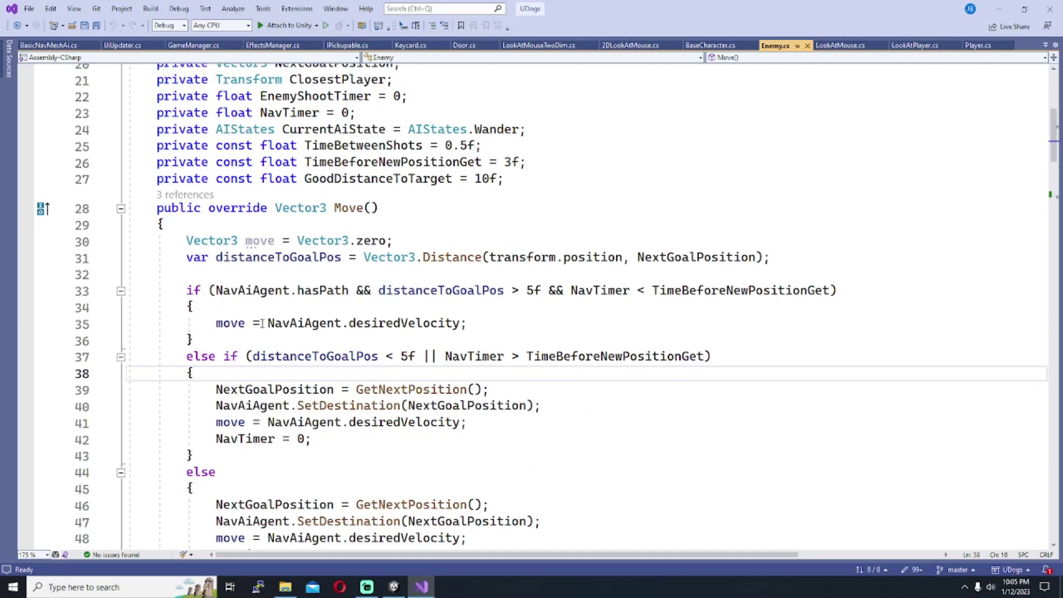
{"action": "scroll", "coordinate": [266, 327], "scroll_direction": "down", "scroll_amount": 1}
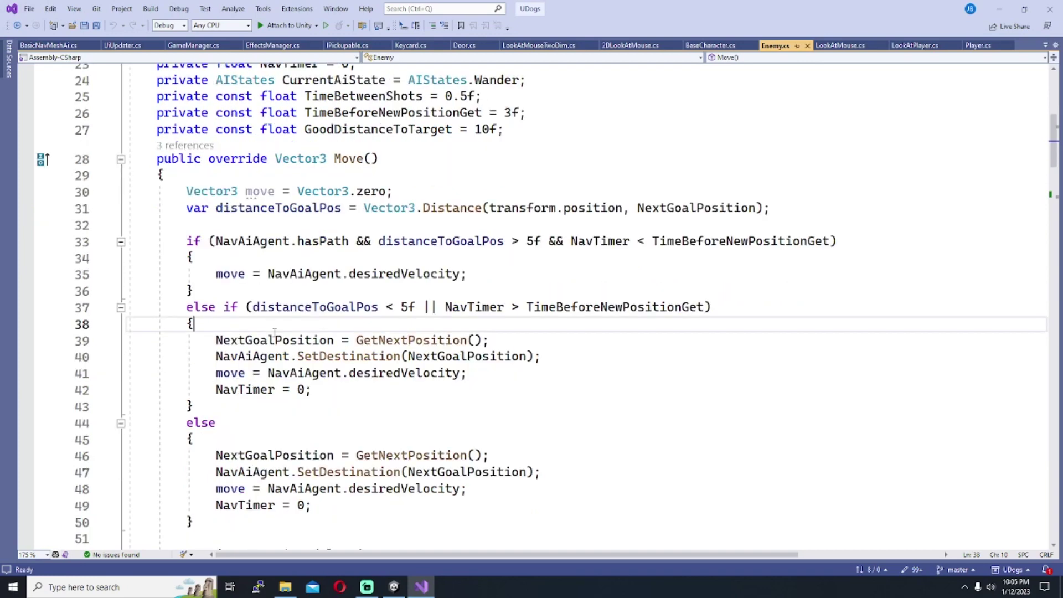
{"action": "double_click", "coordinate": [293, 376]}
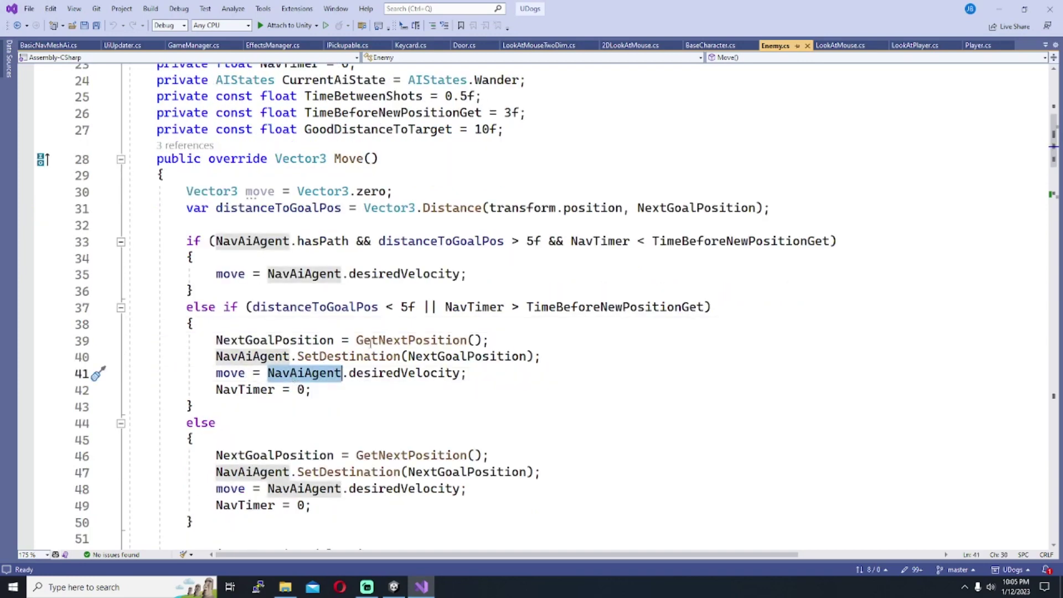
{"action": "left_click", "coordinate": [487, 373]}
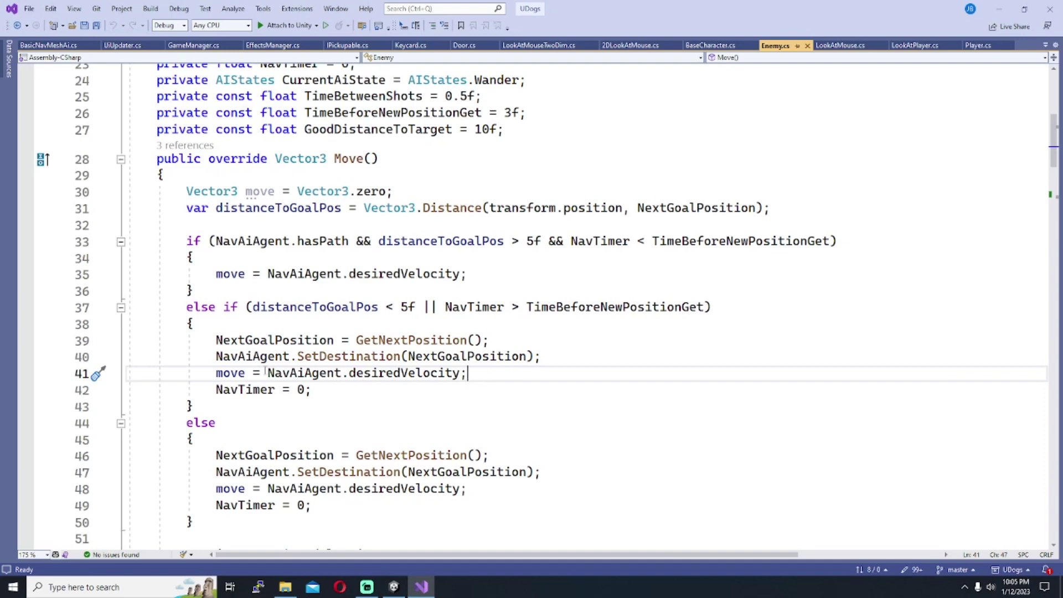
{"action": "double_click", "coordinate": [229, 374]}
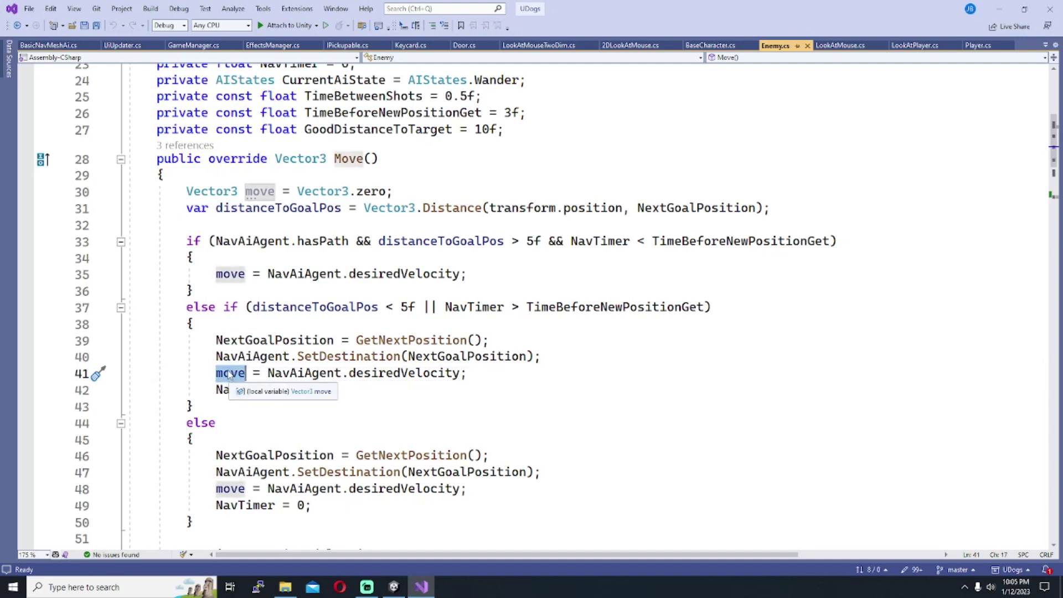
Highlight and examine the move.Normalize() statement below the navigation branches in Move()
{"action": "scroll", "coordinate": [229, 375], "scroll_direction": "down", "scroll_amount": 6}
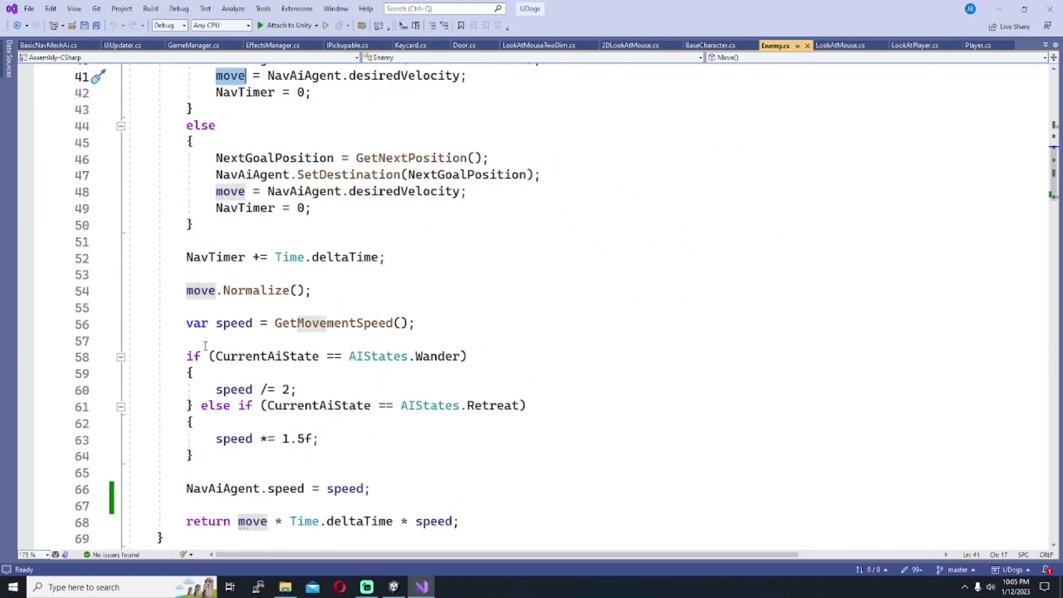
{"action": "left_click", "coordinate": [334, 289]}
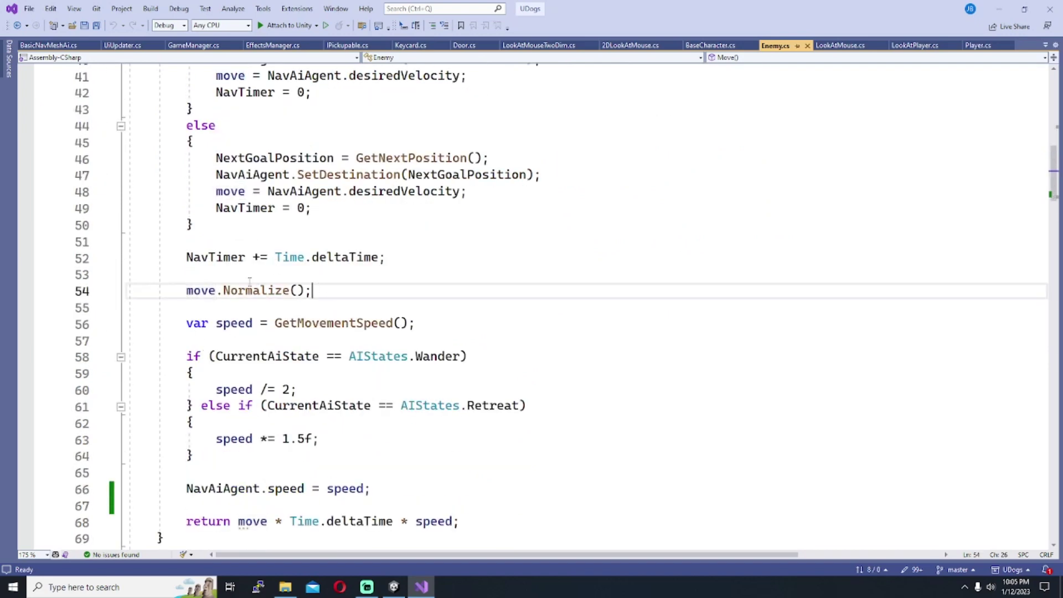
{"action": "key", "text": "shift+Home"}
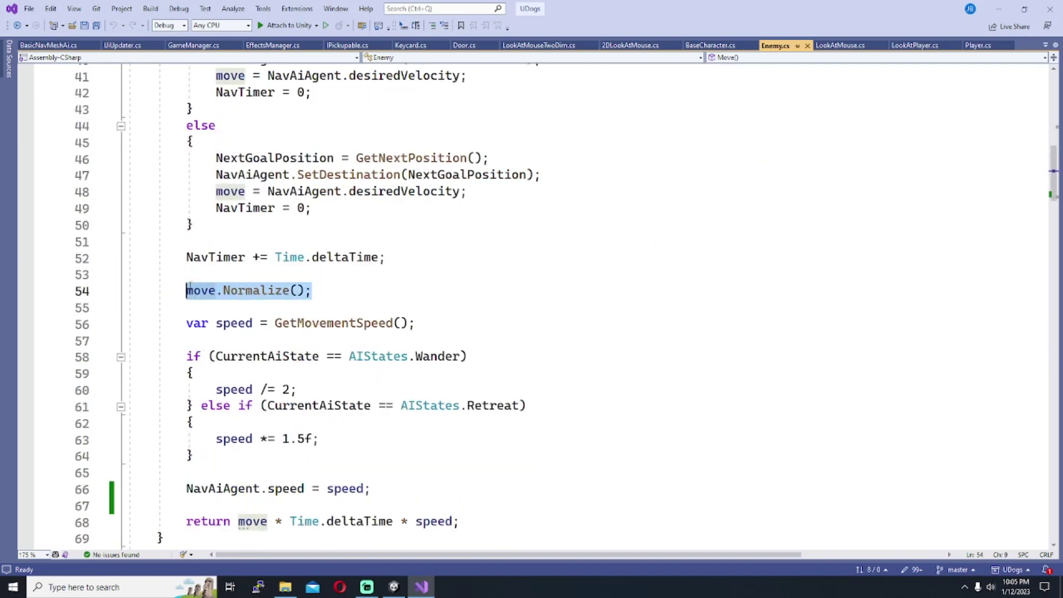
{"action": "left_click", "coordinate": [189, 289]}
{"action": "left_click", "coordinate": [344, 289]}
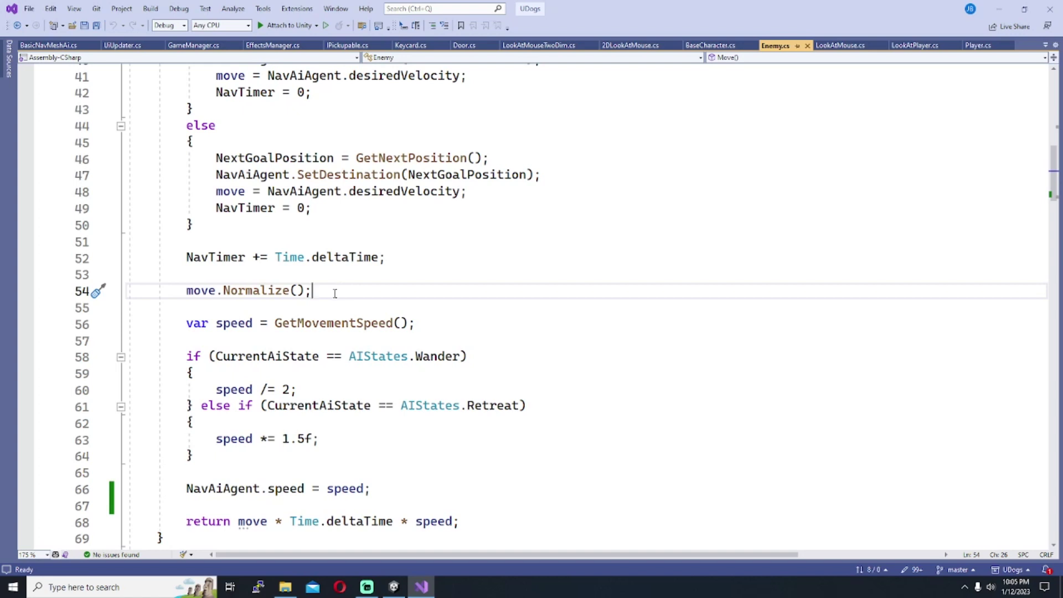
Examine how Move() gets the movement speed, adjusts it for the Wander and Retreat states, and assigns it to NavAiAgent.speed
{"action": "scroll", "coordinate": [304, 287], "scroll_direction": "down", "scroll_amount": 1}
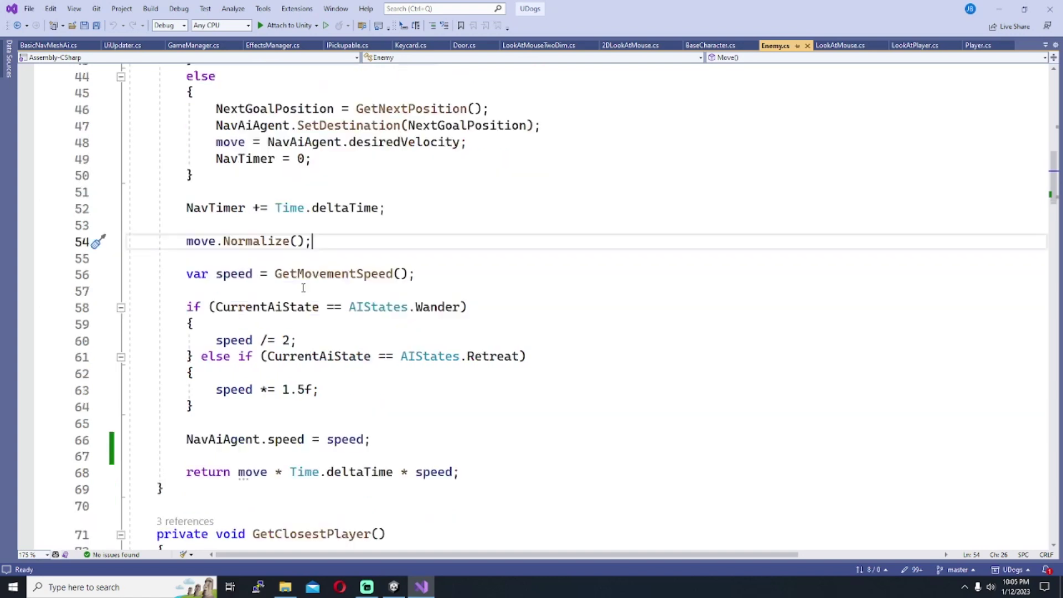
{"action": "left_click", "coordinate": [427, 274]}
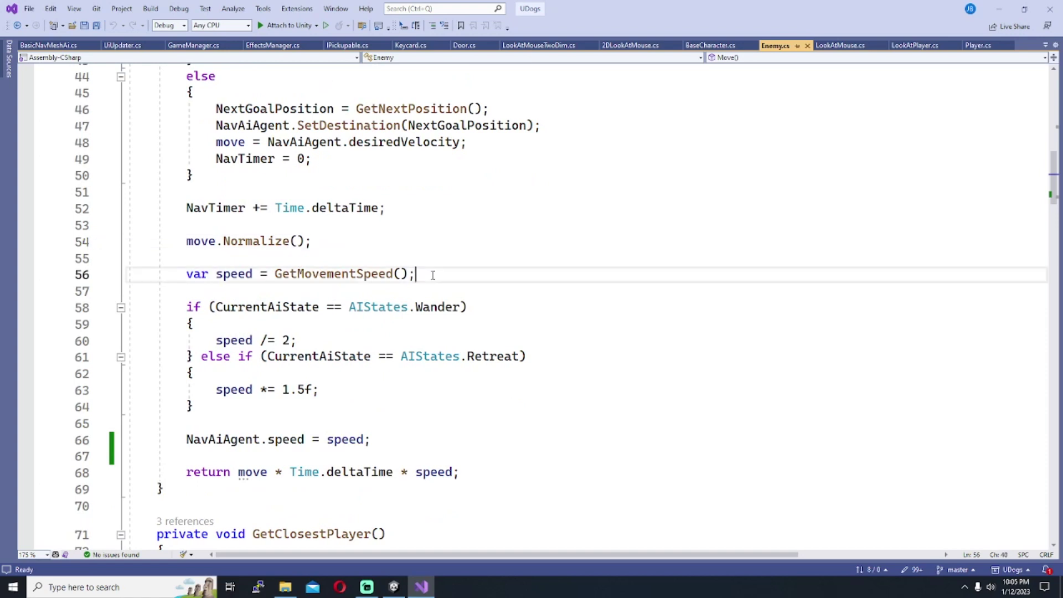
{"action": "scroll", "coordinate": [238, 267], "scroll_direction": "down", "scroll_amount": 1}
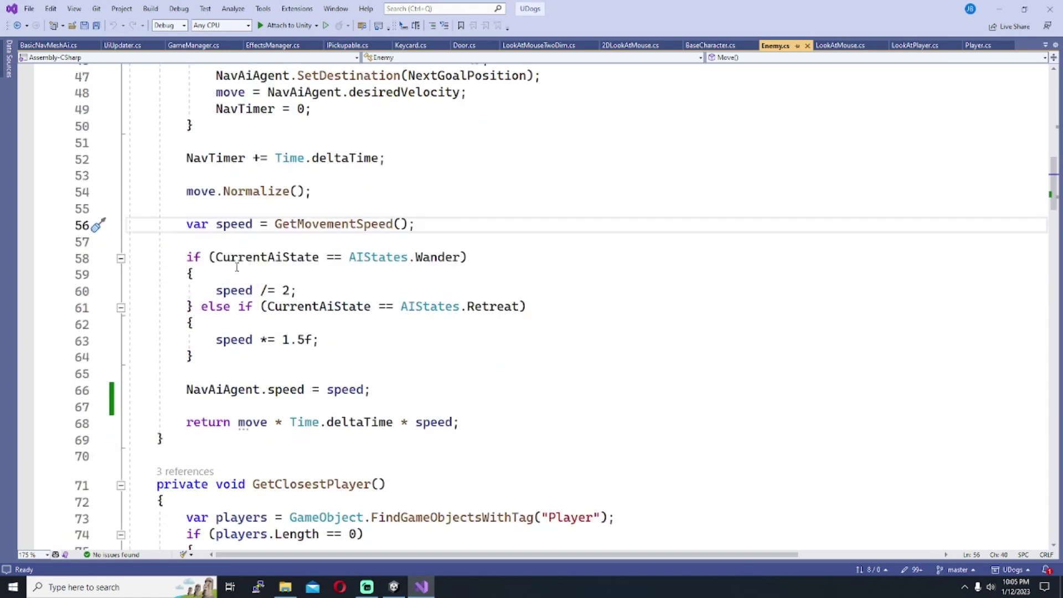
{"action": "scroll", "coordinate": [226, 266], "scroll_direction": "down", "scroll_amount": 1}
{"action": "left_click", "coordinate": [335, 239]}
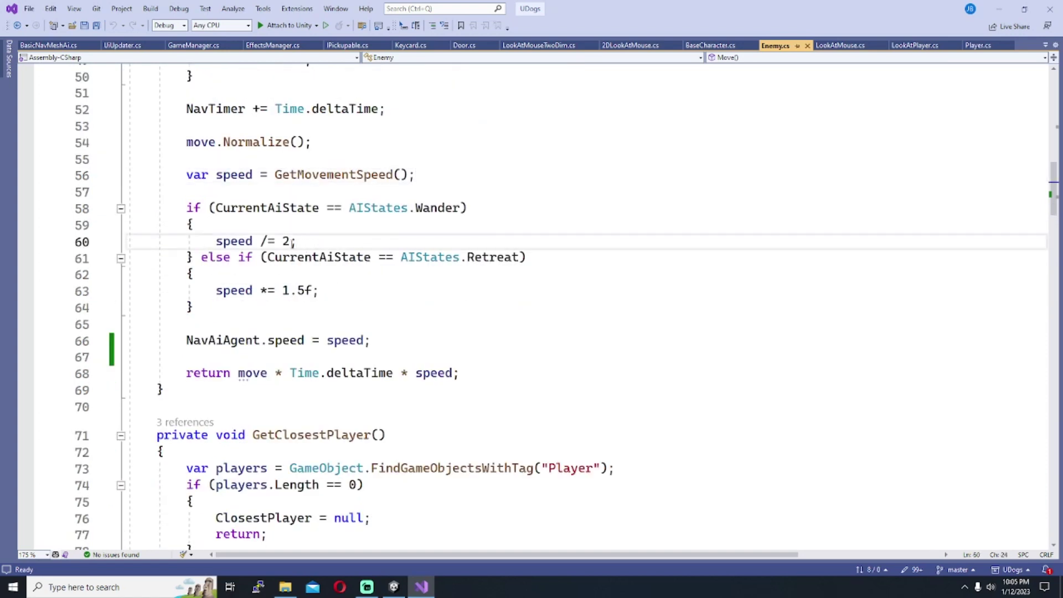
{"action": "left_click", "coordinate": [344, 289]}
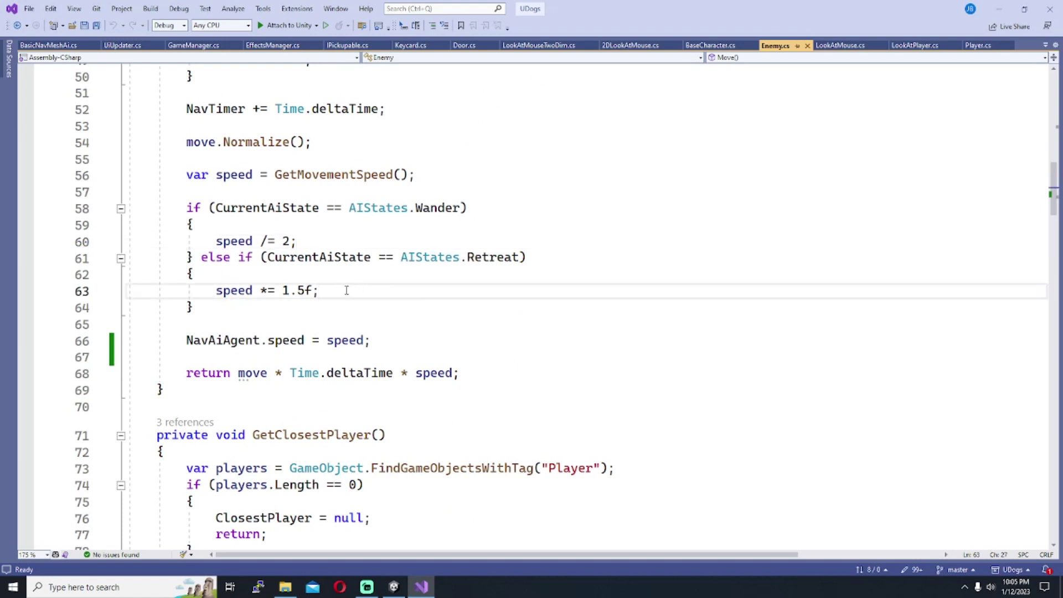
{"action": "left_click", "coordinate": [353, 243]}
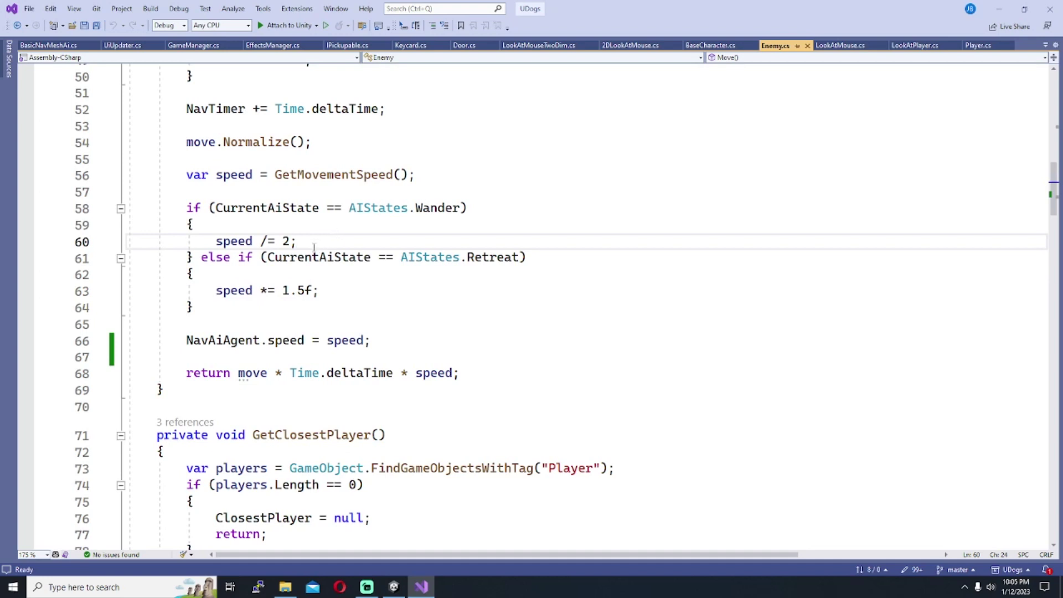
{"action": "left_click", "coordinate": [389, 339]}
Highlight move in the return statement of Move() and examine its multiplication by Time.deltaTime and speed
{"action": "scroll", "coordinate": [379, 313], "scroll_direction": "down", "scroll_amount": 1}
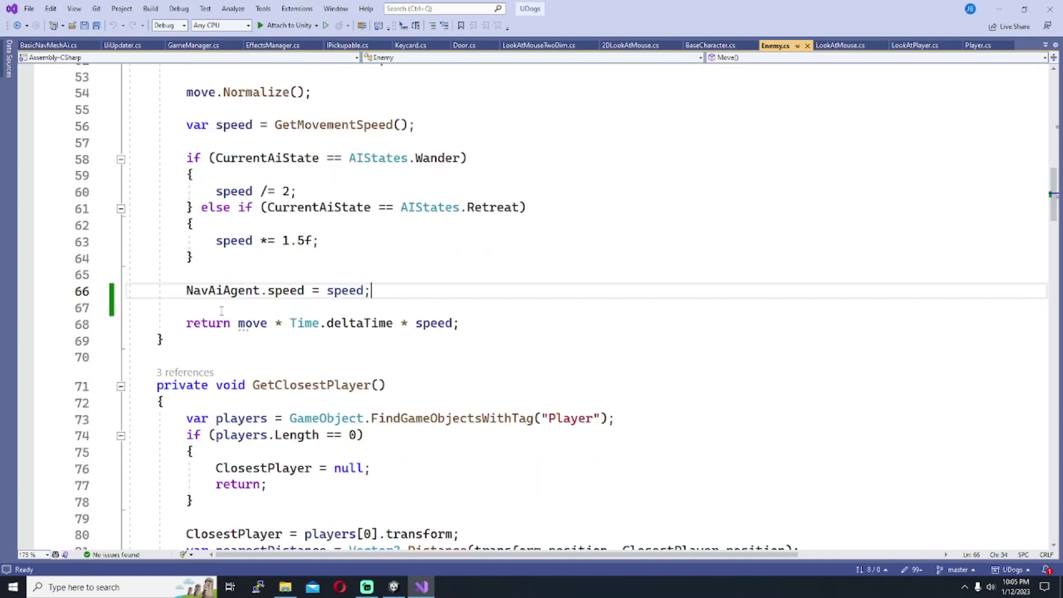
{"action": "double_click", "coordinate": [252, 323]}
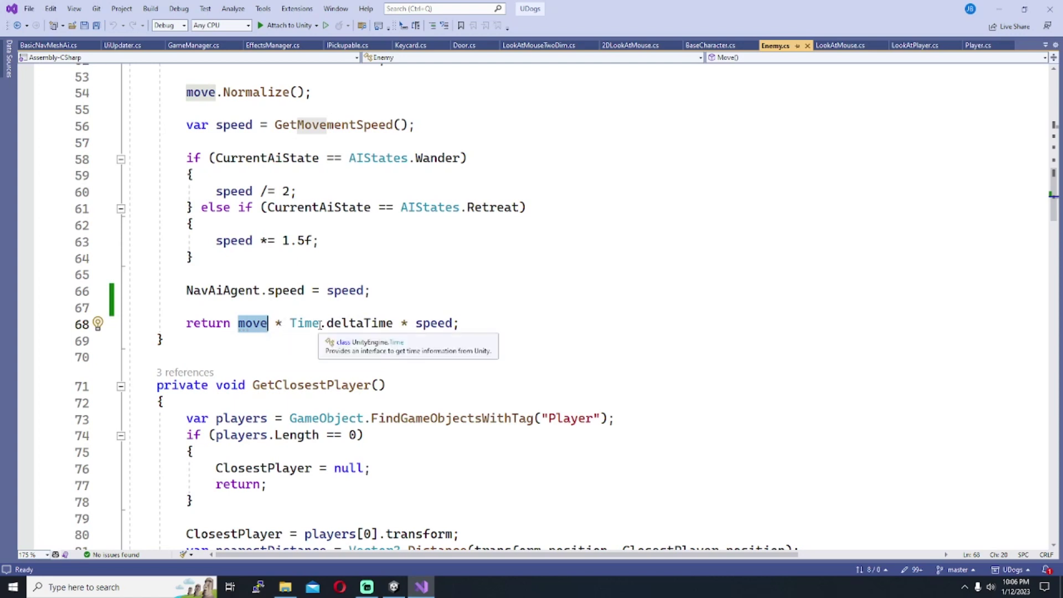
{"action": "left_click", "coordinate": [484, 324]}
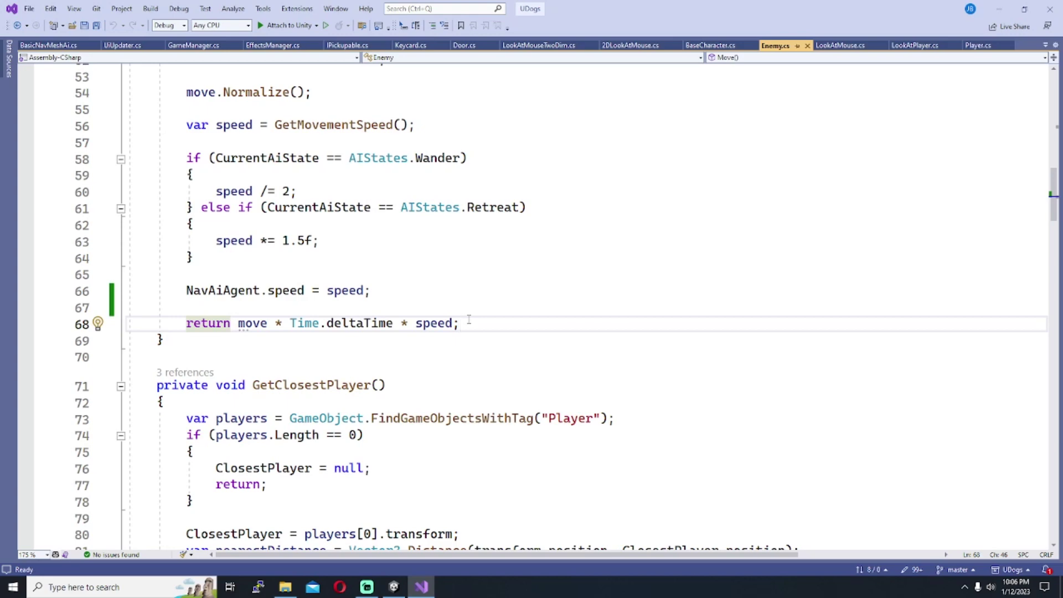
Highlight the Move() override's name in its declaration and reread the method's body from the beginning
{"action": "scroll", "coordinate": [468, 320], "scroll_direction": "up", "scroll_amount": 13}
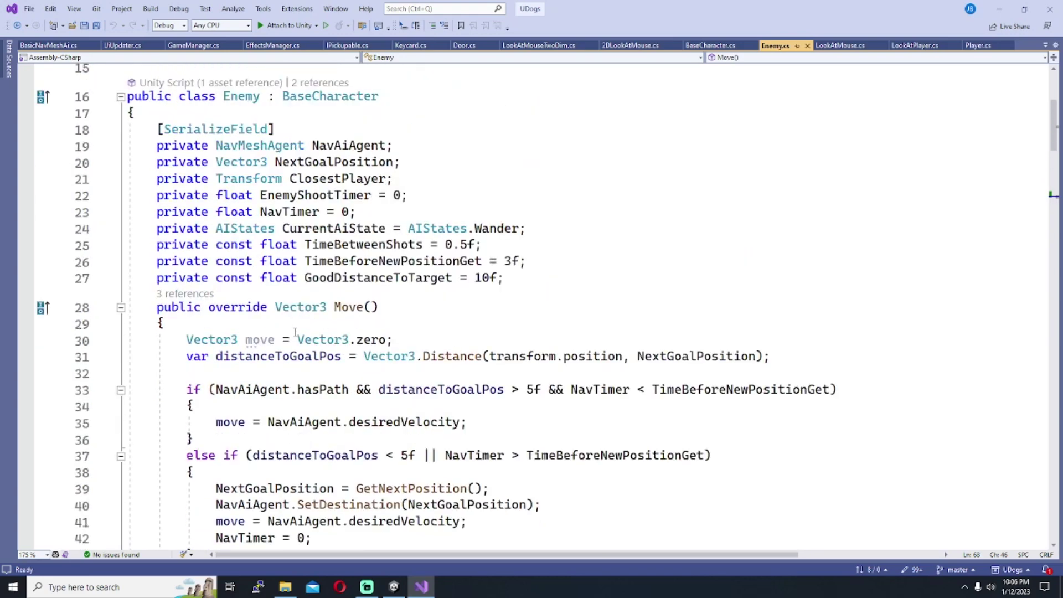
{"action": "double_click", "coordinate": [350, 308]}
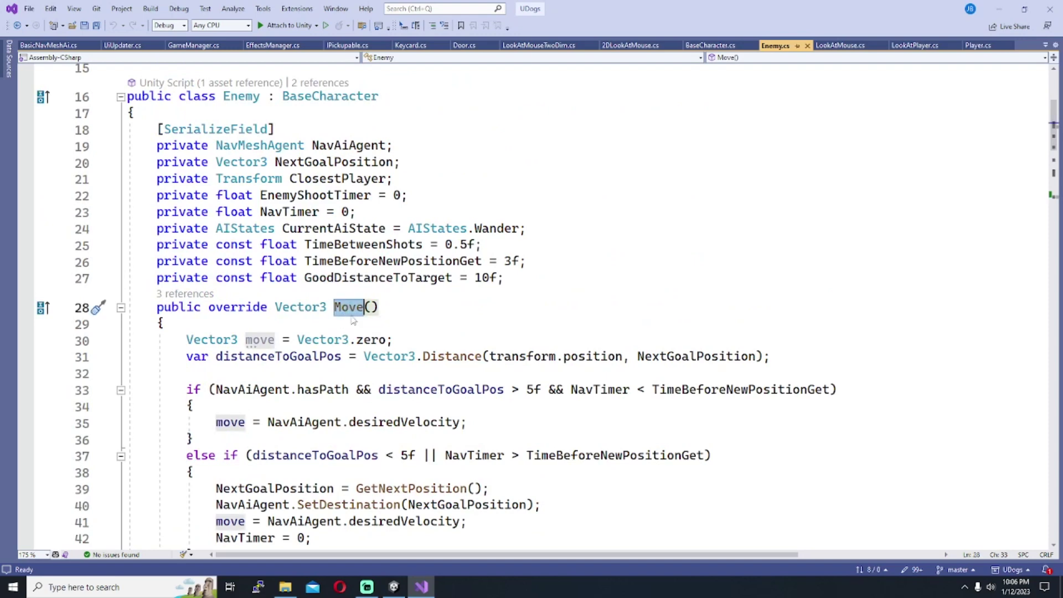
{"action": "left_click", "coordinate": [379, 308]}
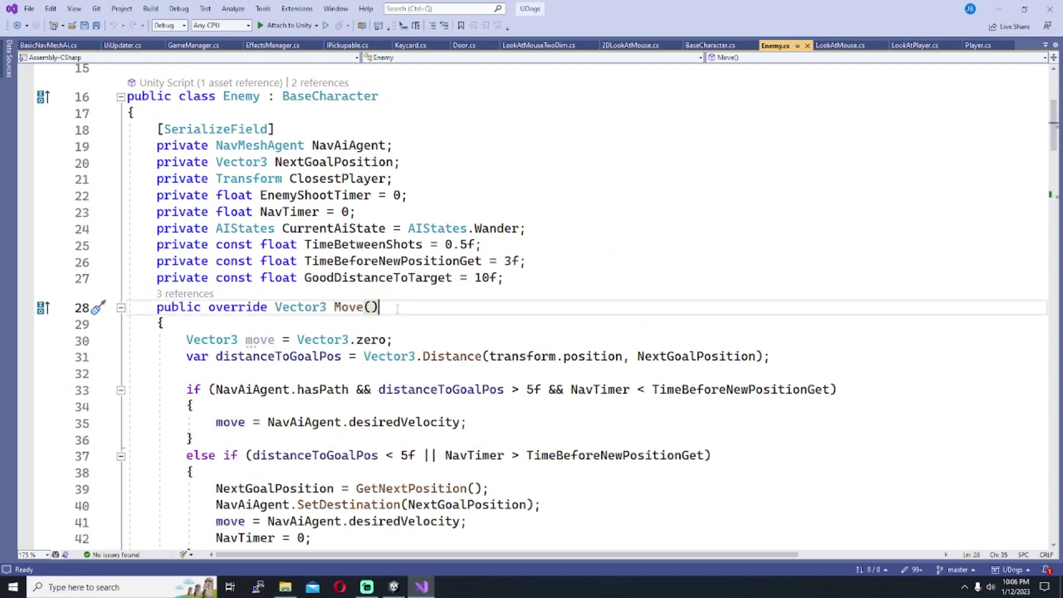
{"action": "scroll", "coordinate": [375, 350], "scroll_direction": "down", "scroll_amount": 4}
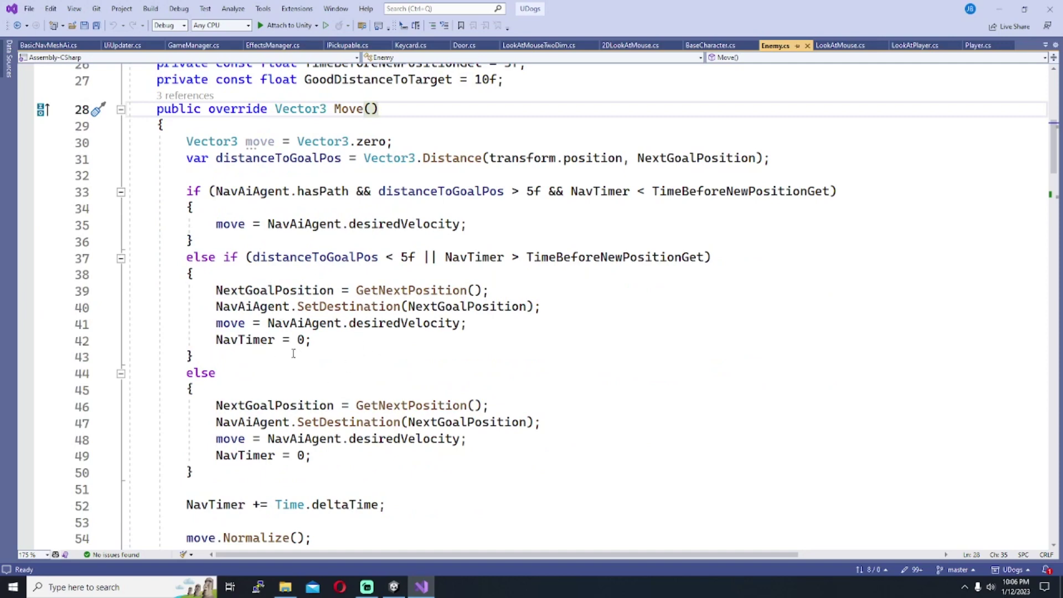
{"action": "scroll", "coordinate": [289, 352], "scroll_direction": "down", "scroll_amount": 2}
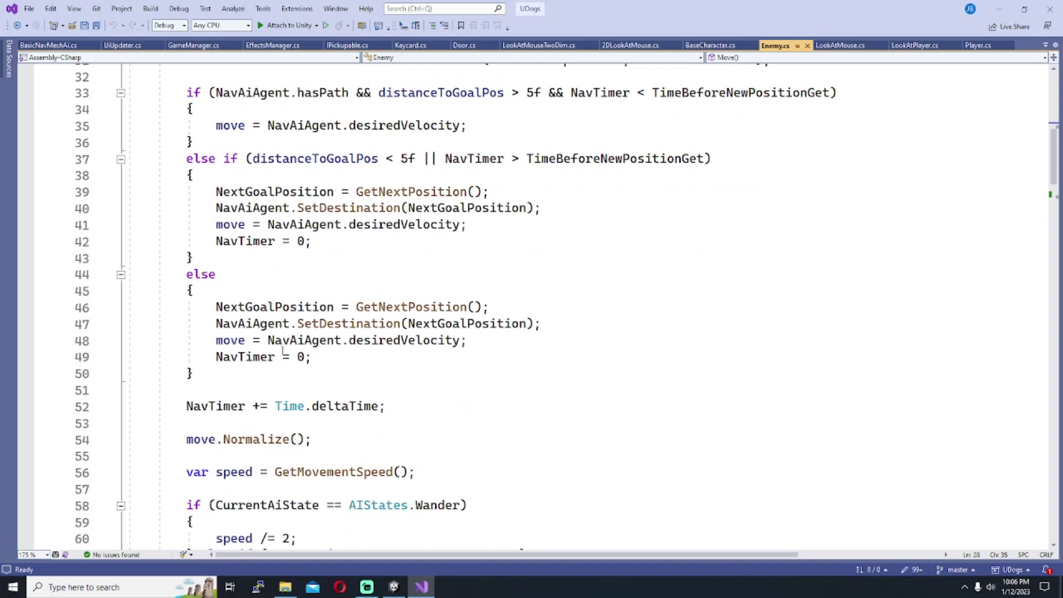
Highlight move in Move()'s return statement and go to the definition of the Enemy class's BaseCharacter parent
{"action": "scroll", "coordinate": [288, 350], "scroll_direction": "down", "scroll_amount": 7}
{"action": "double_click", "coordinate": [253, 324]}
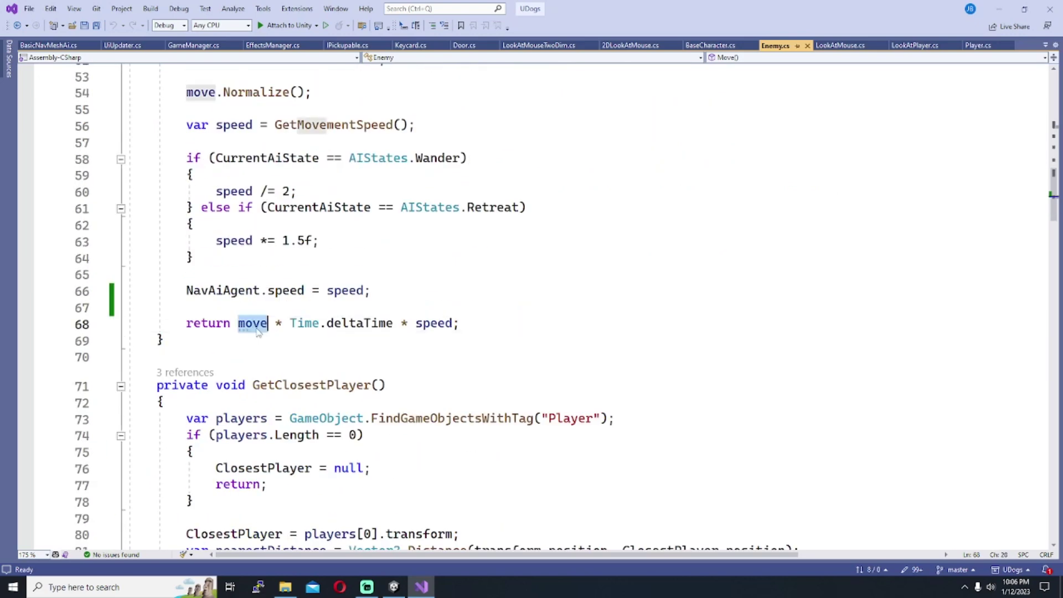
{"action": "scroll", "coordinate": [368, 334], "scroll_direction": "up", "scroll_amount": 15}
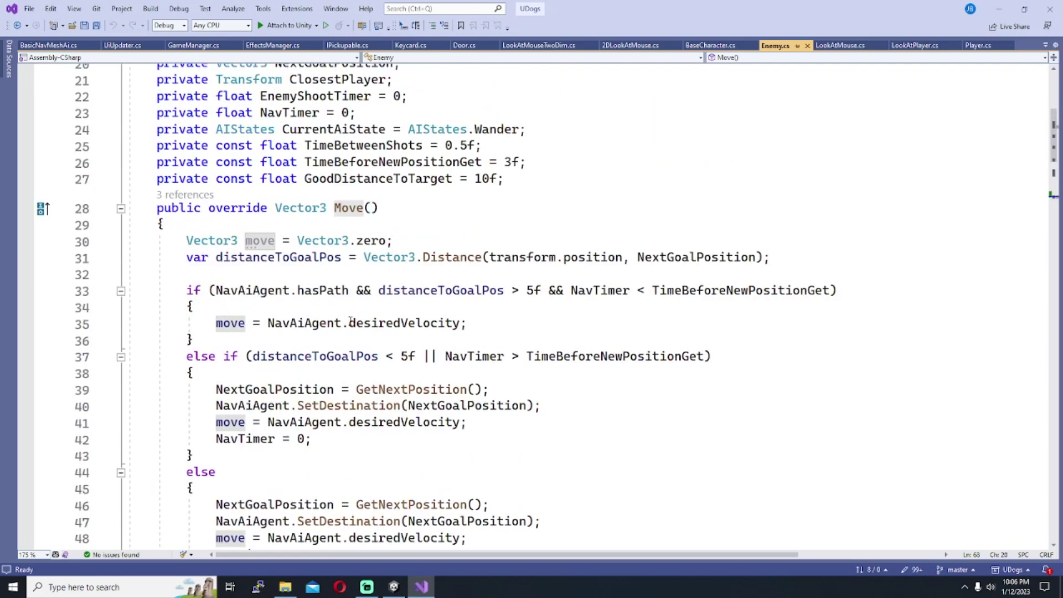
{"action": "left_click", "coordinate": [343, 245]}
{"action": "right_click", "coordinate": [342, 245]}
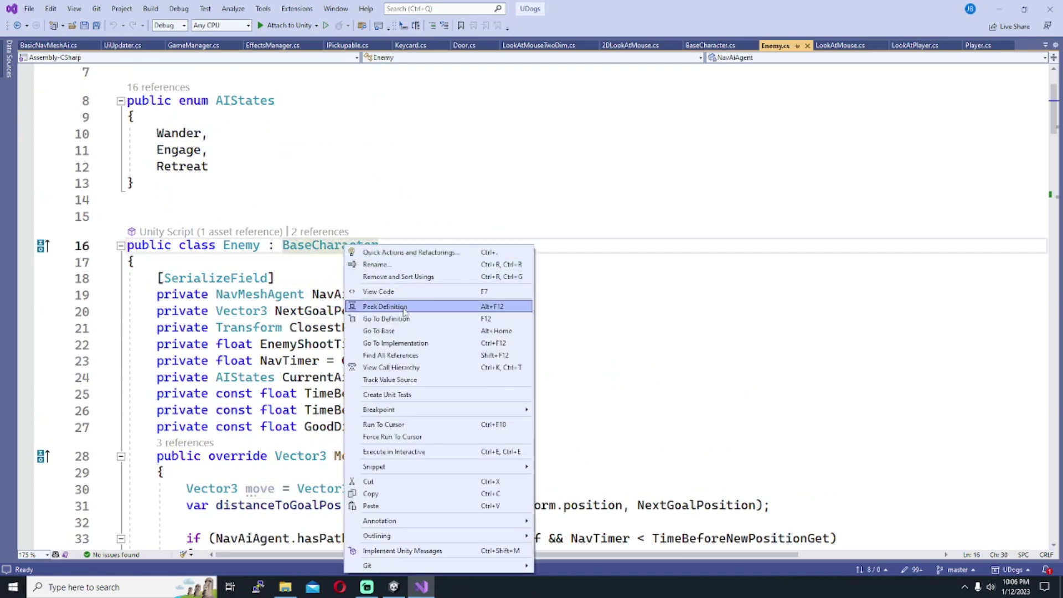
{"action": "left_click", "coordinate": [414, 308]}
Examine how FixedUpdate() in BaseCharacter calls Move(), adds movement to transform.position, and sets the walking animation flag
{"action": "scroll", "coordinate": [347, 303], "scroll_direction": "down", "scroll_amount": 15}
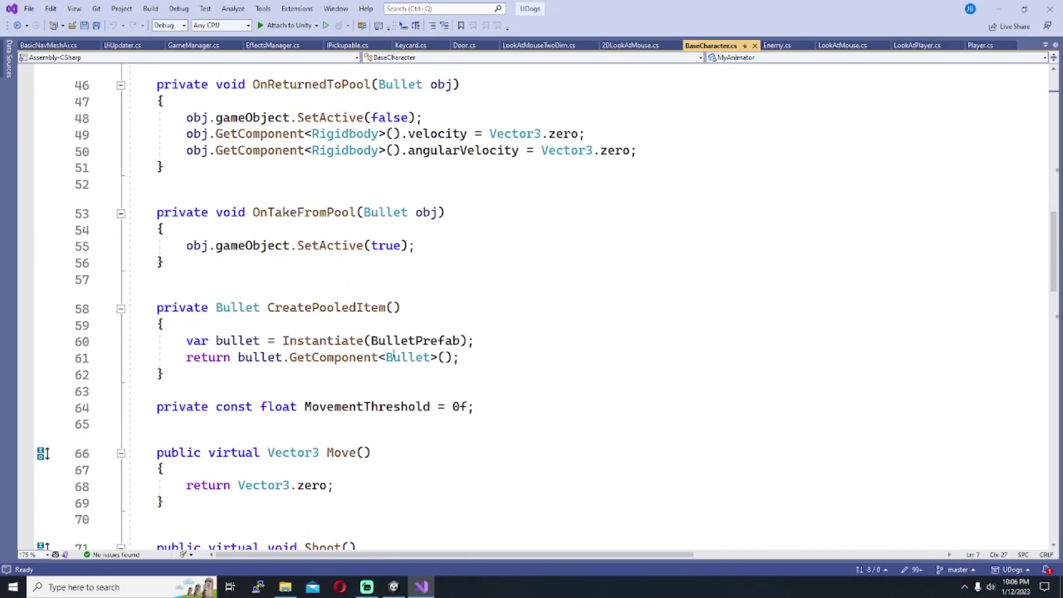
{"action": "scroll", "coordinate": [394, 356], "scroll_direction": "down", "scroll_amount": 2}
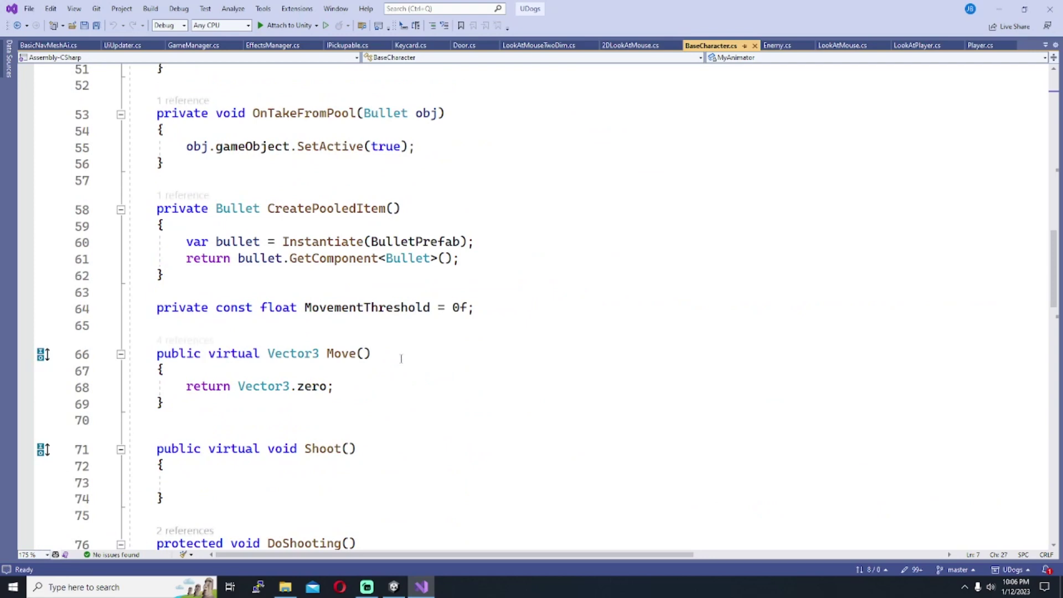
{"action": "scroll", "coordinate": [402, 358], "scroll_direction": "down", "scroll_amount": 10}
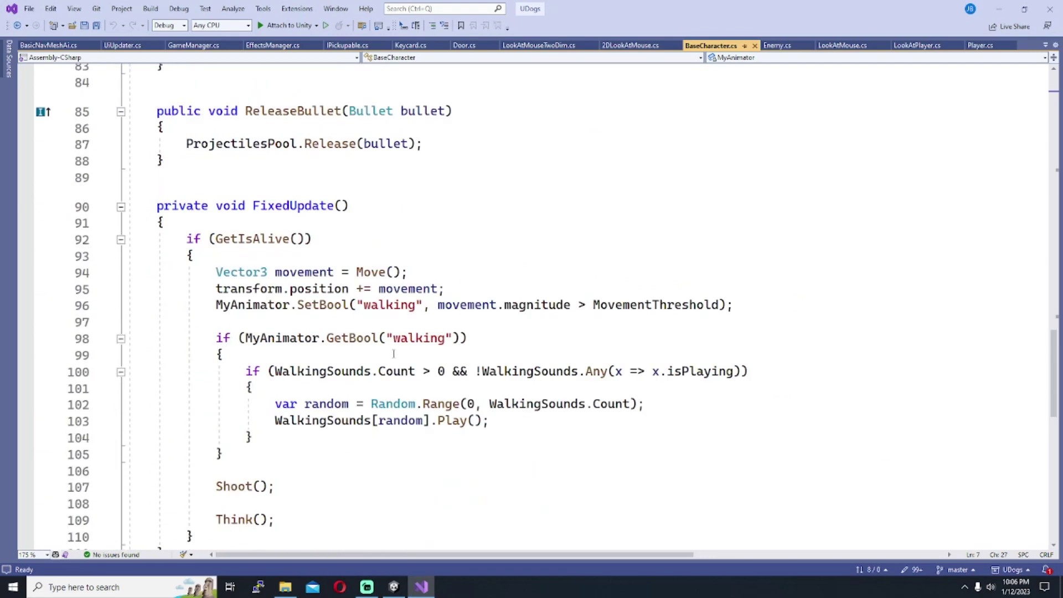
{"action": "left_click", "coordinate": [407, 273]}
{"action": "scroll", "coordinate": [407, 252], "scroll_direction": "down", "scroll_amount": 1}
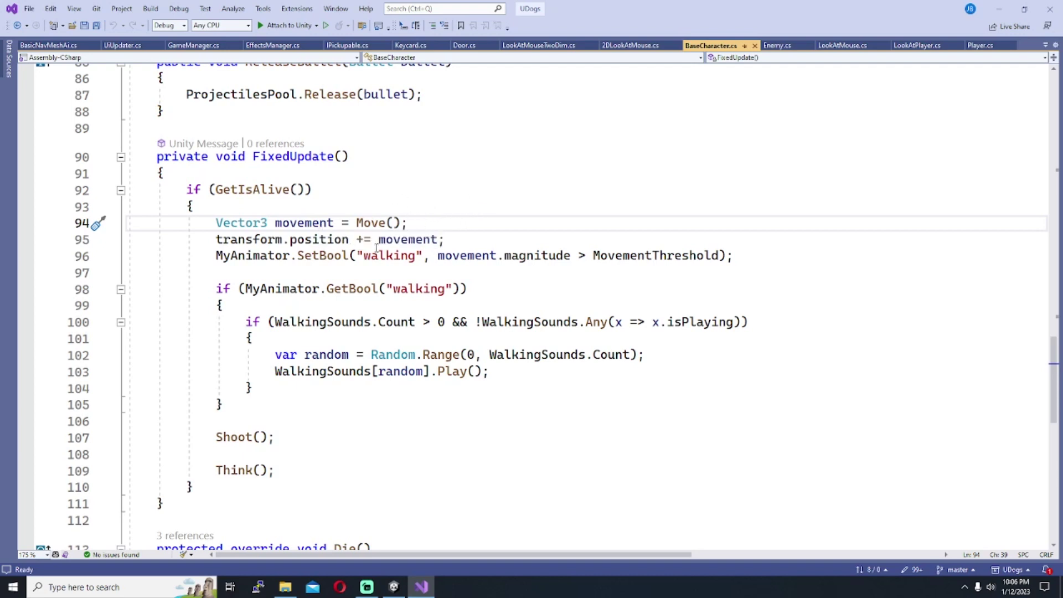
{"action": "left_click", "coordinate": [465, 240]}
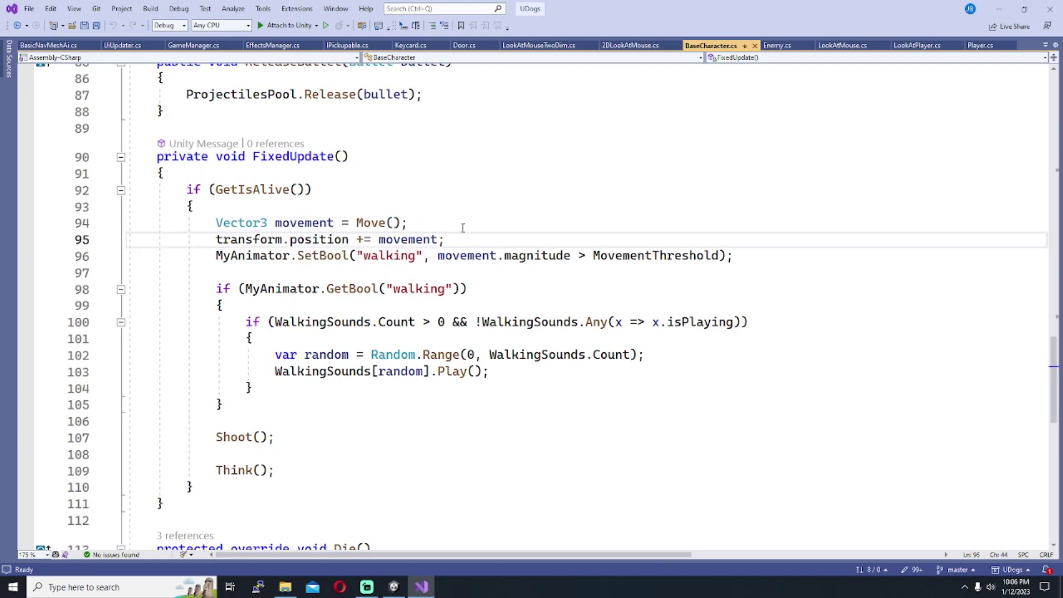
{"action": "left_click", "coordinate": [217, 255]}
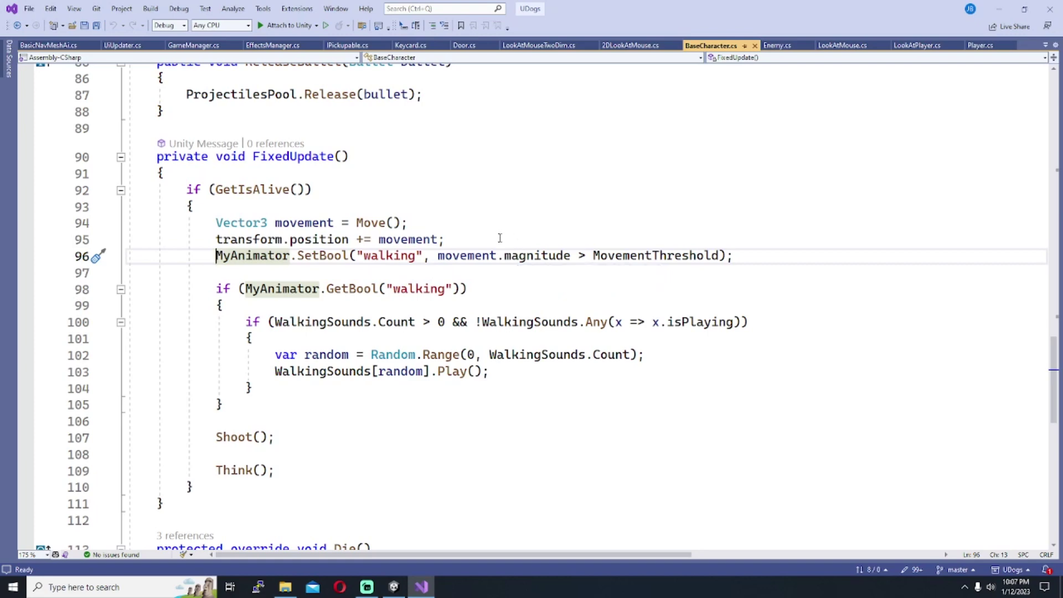
Return to Enemy.cs and highlight NavAiAgent in the speed assignment near the end of Move()
{"action": "left_click", "coordinate": [776, 46]}
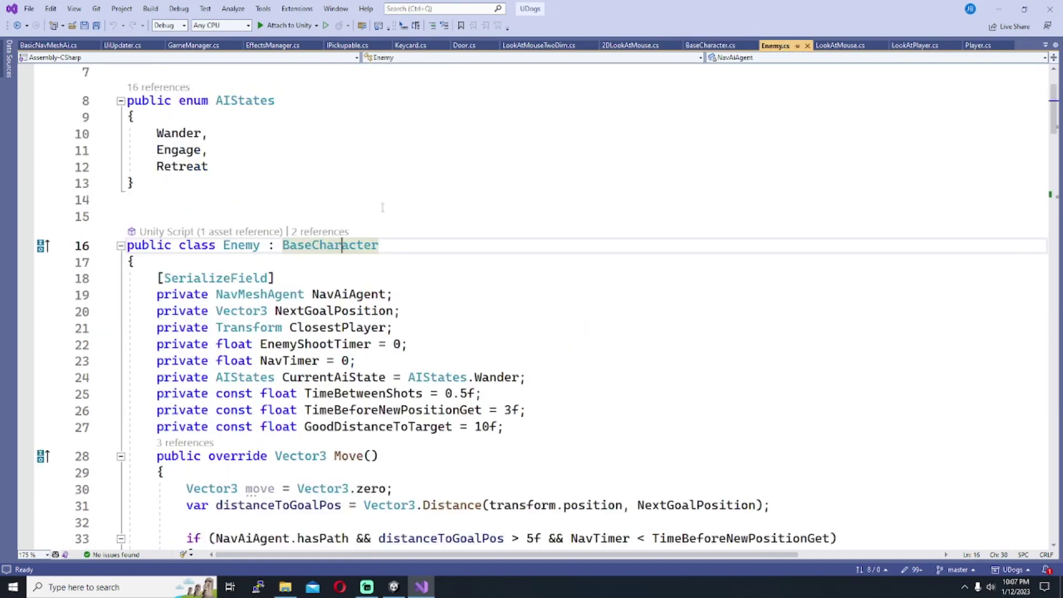
{"action": "scroll", "coordinate": [453, 249], "scroll_direction": "down", "scroll_amount": 4}
{"action": "scroll", "coordinate": [452, 249], "scroll_direction": "down", "scroll_amount": 2}
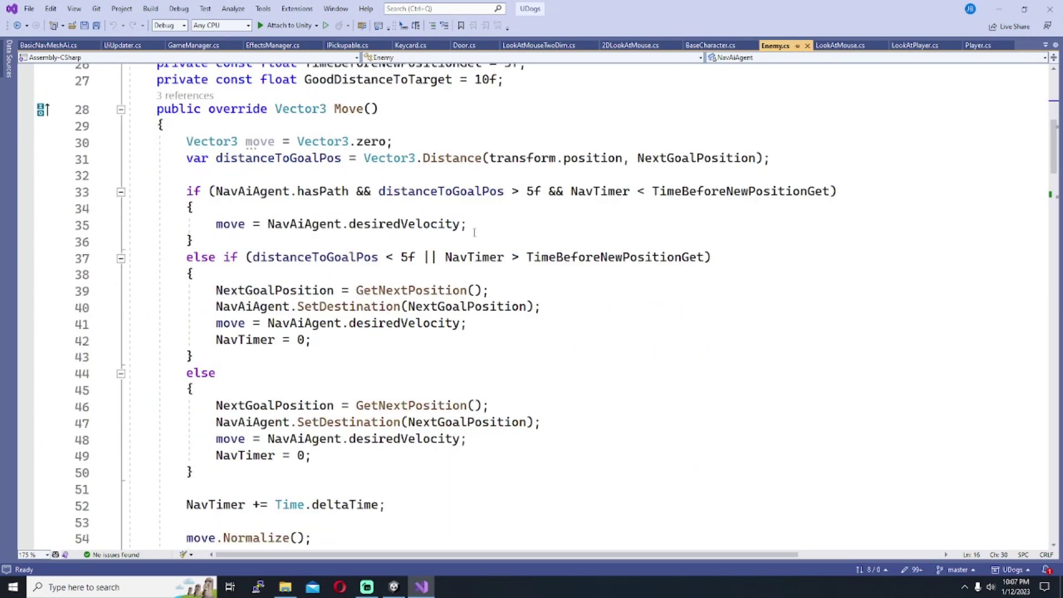
{"action": "scroll", "coordinate": [475, 232], "scroll_direction": "down", "scroll_amount": 4}
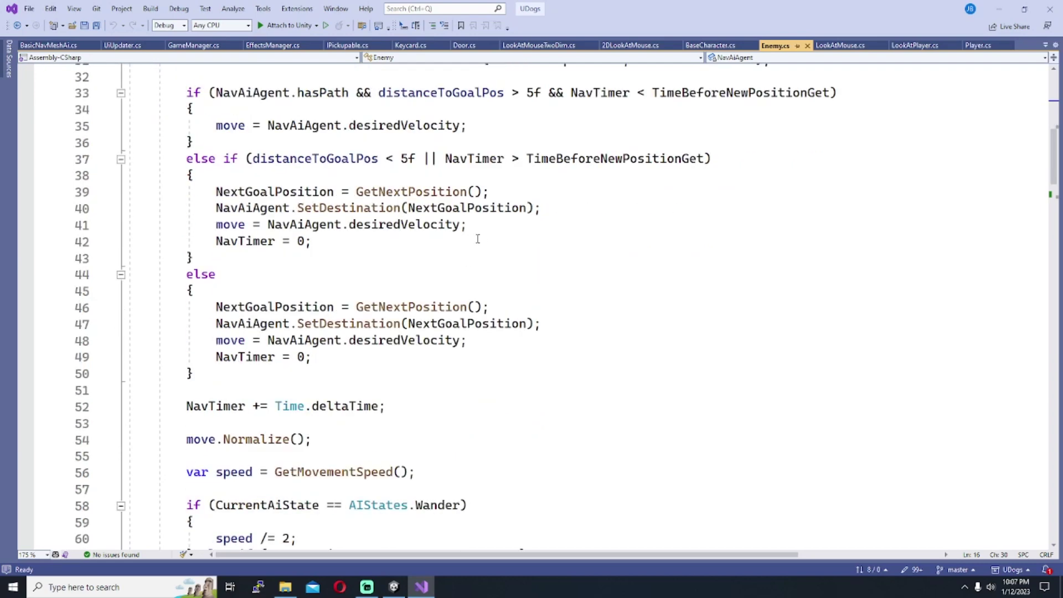
{"action": "scroll", "coordinate": [444, 262], "scroll_direction": "down", "scroll_amount": 3}
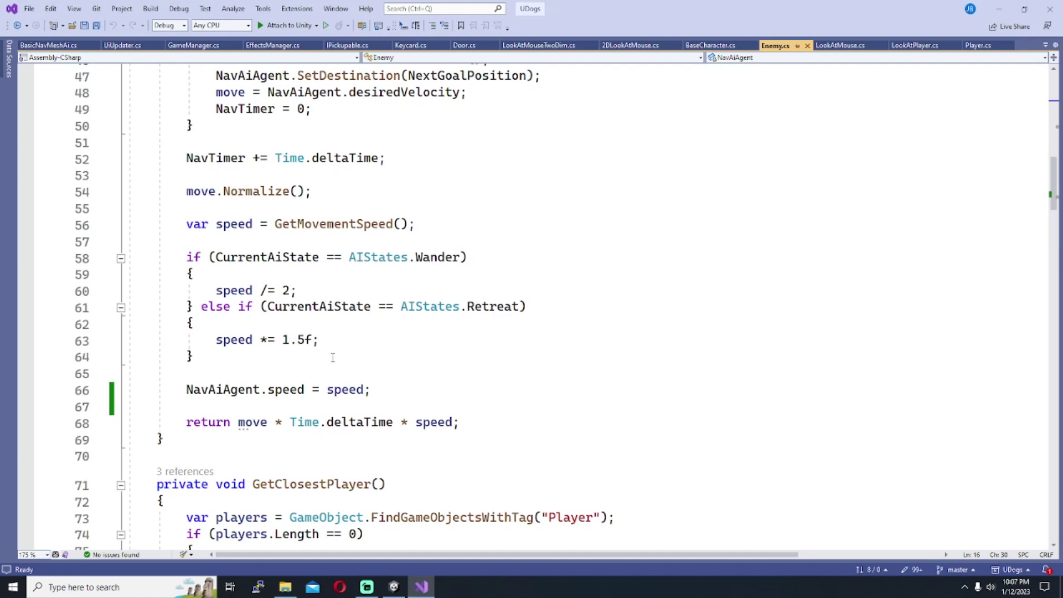
{"action": "double_click", "coordinate": [221, 389]}
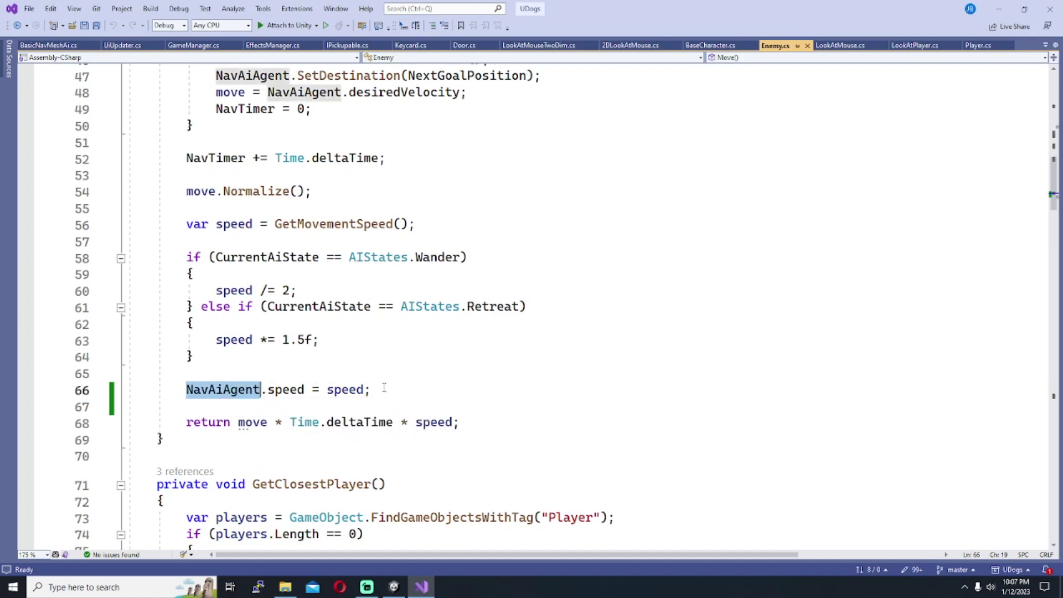
{"action": "left_click", "coordinate": [239, 390]}
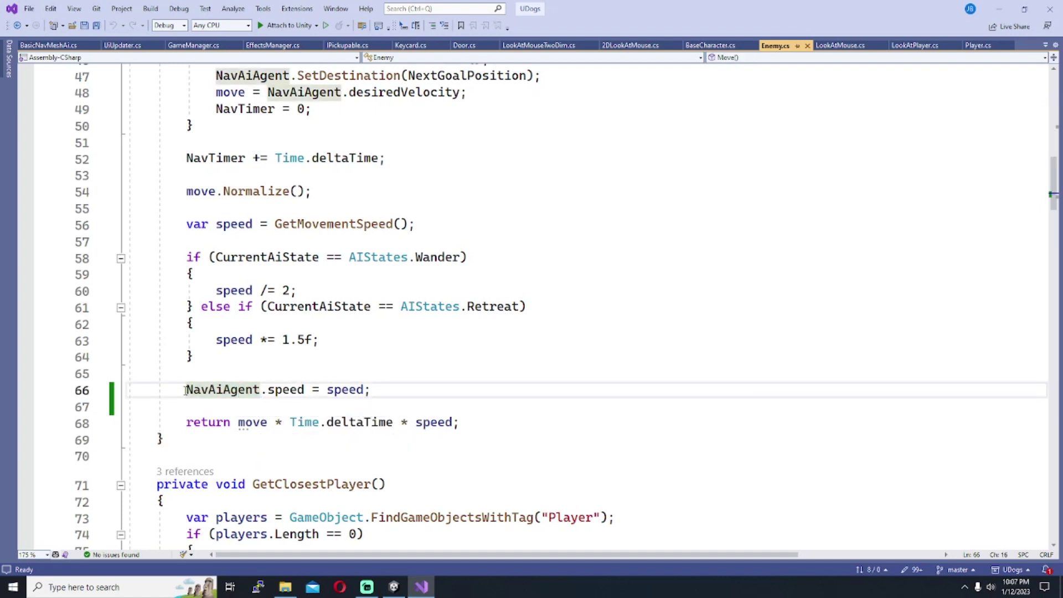
Highlight the whole NavAiAgent.speed = speed statement and examine its role before the return statement
{"action": "mouse_move", "coordinate": [185, 390]}
{"action": "left_mouse_down"}
{"action": "mouse_move", "coordinate": [372, 390]}
{"action": "mouse_move", "coordinate": [193, 390]}
{"action": "left_mouse_up"}
{"action": "left_click", "coordinate": [388, 390]}
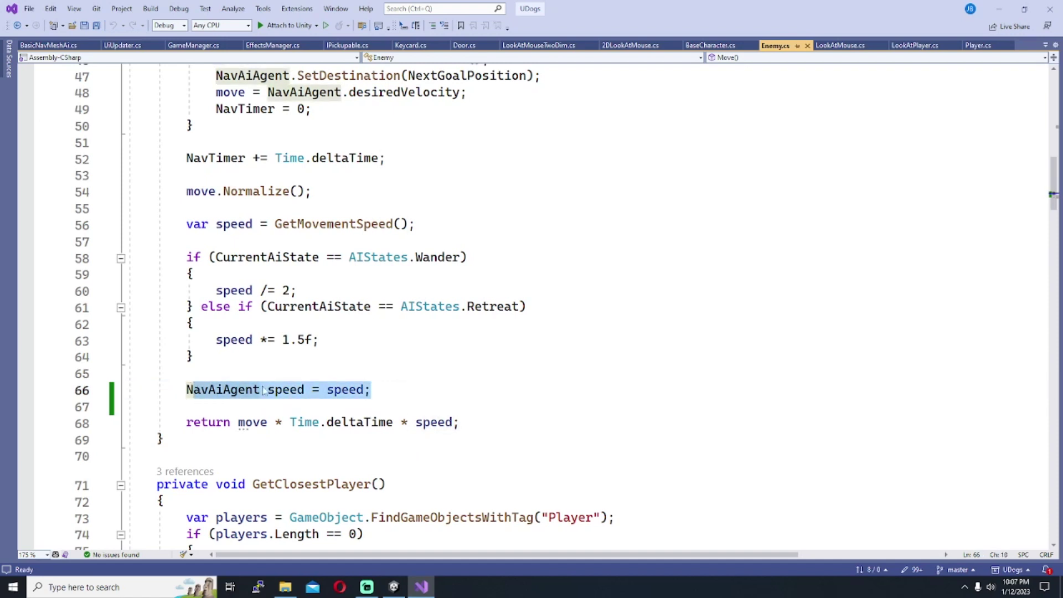
{"action": "key", "text": "Home"}
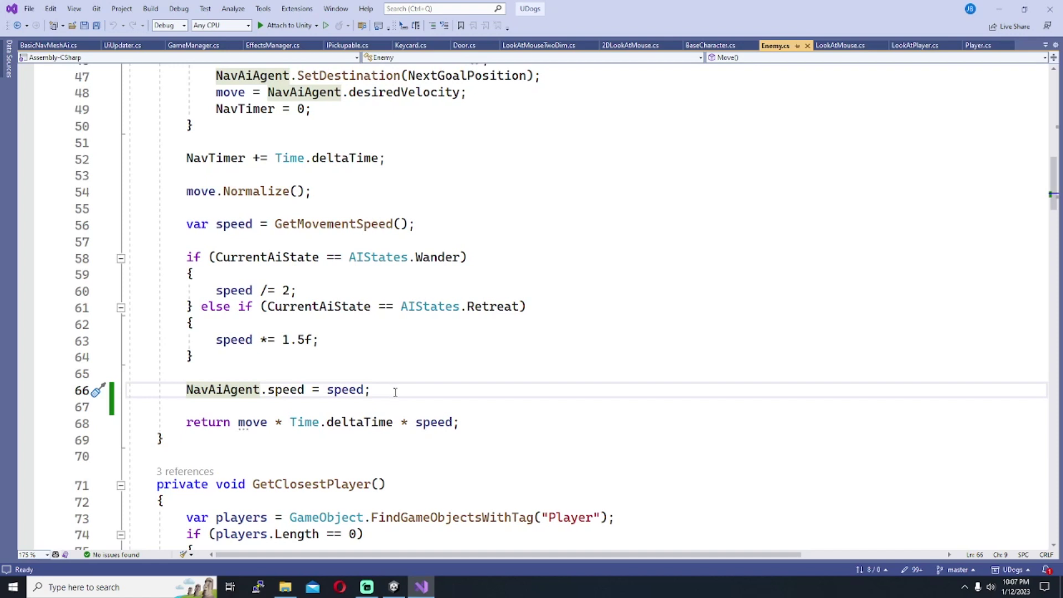
{"action": "left_click", "coordinate": [222, 390]}
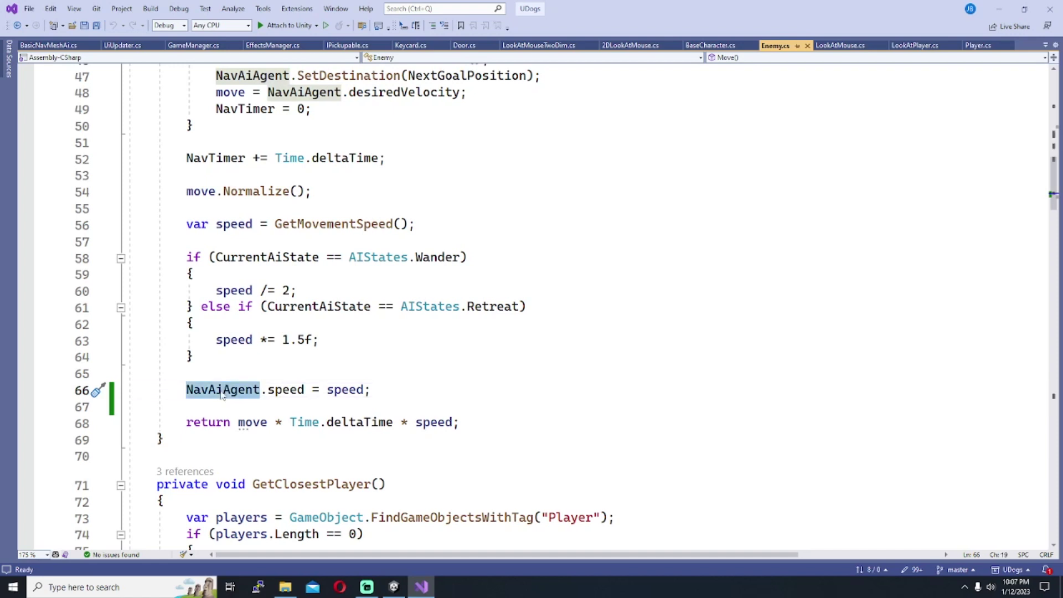
{"action": "left_click_drag", "start_coordinate": [187, 390], "coordinate": [382, 387]}
{"action": "left_click", "coordinate": [385, 389]}
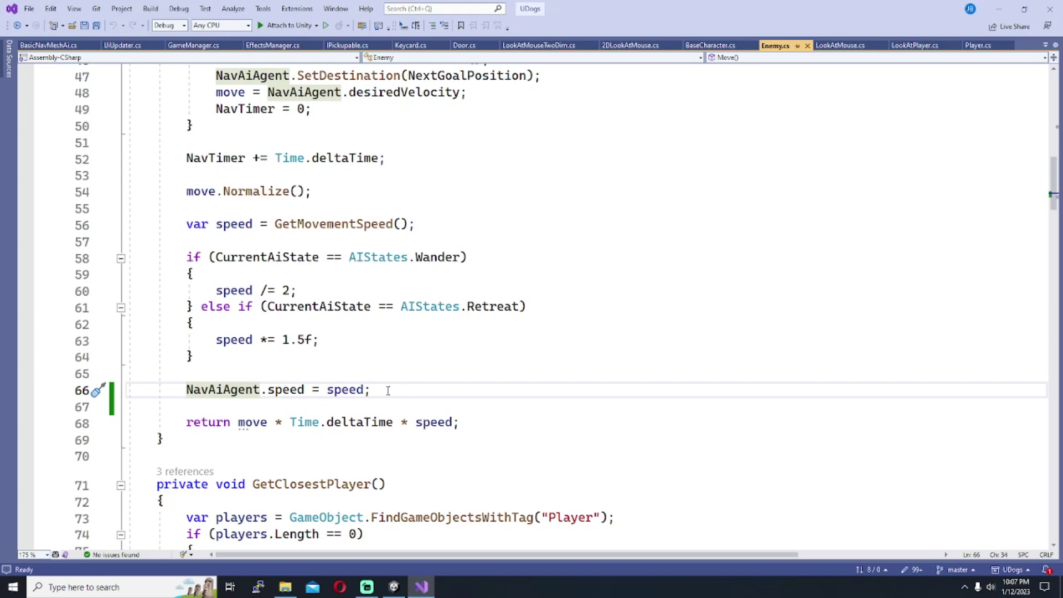
Highlight desiredVelocity in the final else branch of Move() and examine its assignment to move
{"action": "scroll", "coordinate": [388, 390], "scroll_direction": "down", "scroll_amount": 1}
{"action": "scroll", "coordinate": [272, 299], "scroll_direction": "up", "scroll_amount": 5}
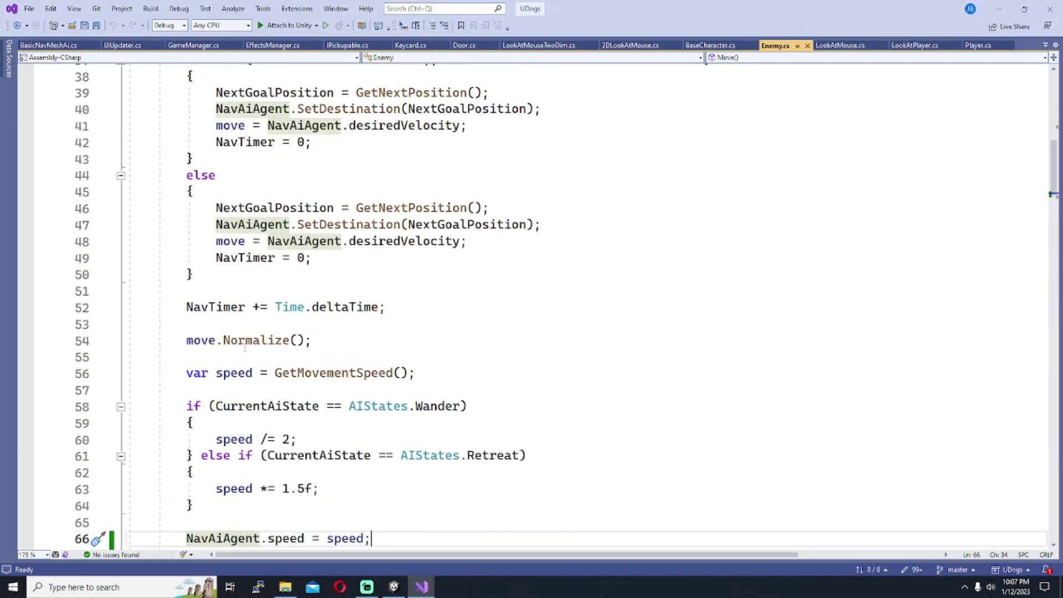
{"action": "left_click", "coordinate": [387, 291]}
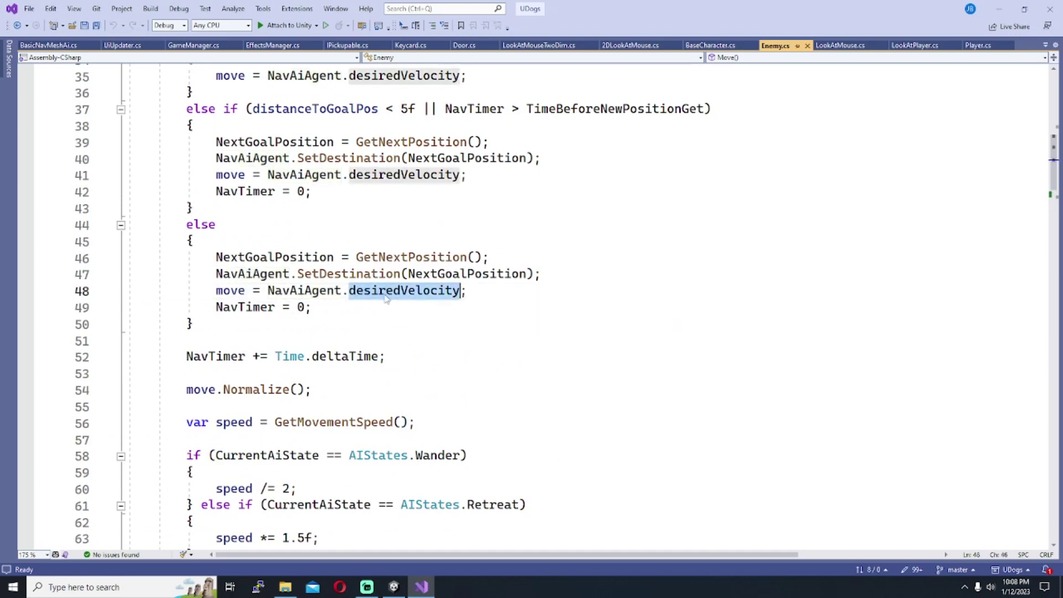
{"action": "double_click", "coordinate": [403, 292]}
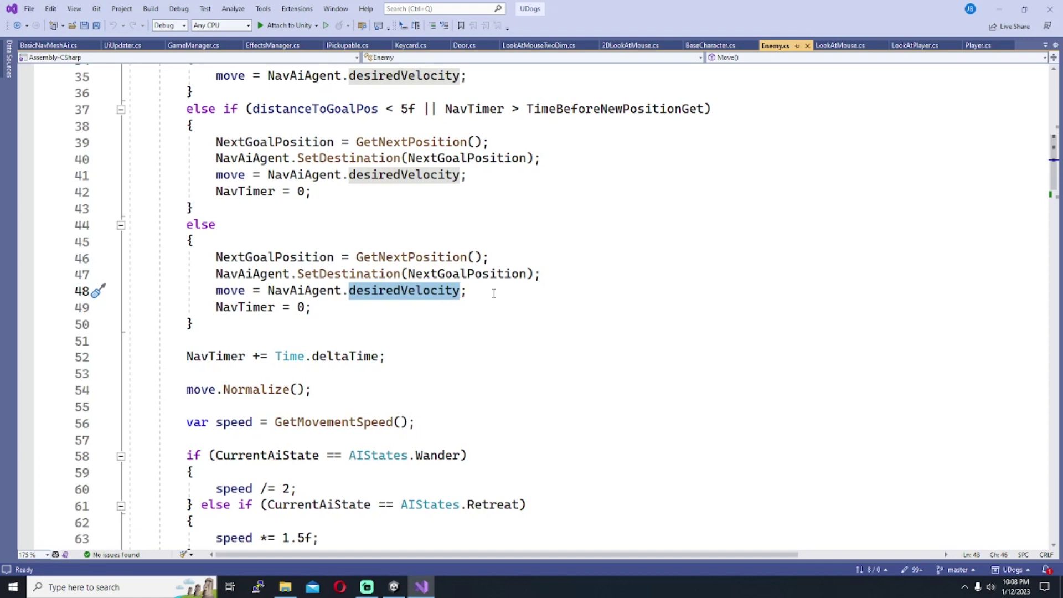
Highlight the NavAiAgent.speed assignment again to relate it to the agent's desiredVelocity
{"action": "scroll", "coordinate": [503, 293], "scroll_direction": "down", "scroll_amount": 5}
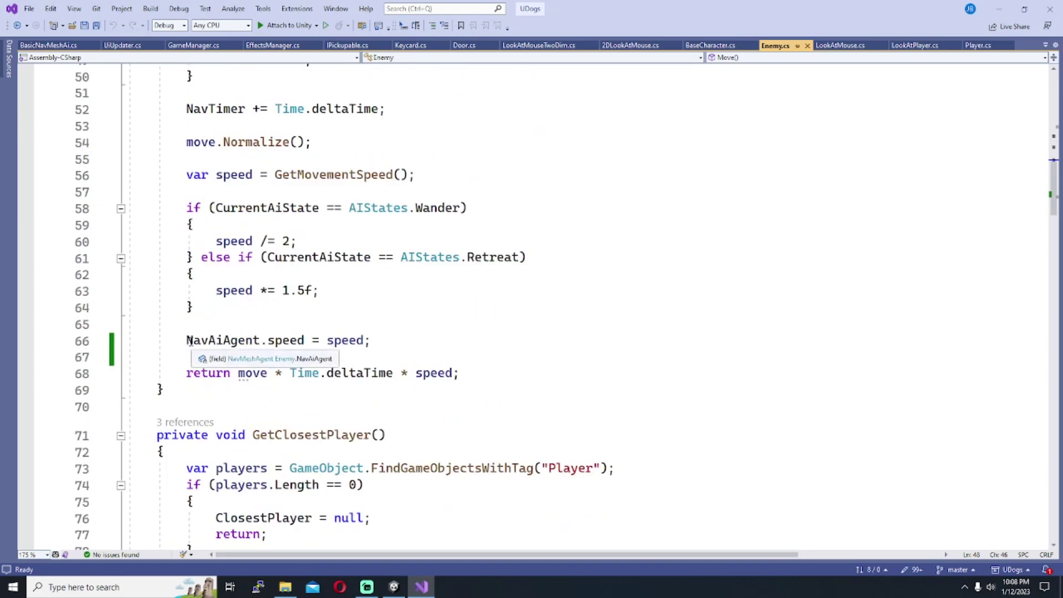
{"action": "left_click_drag", "start_coordinate": [188, 340], "coordinate": [370, 340]}
{"action": "left_click", "coordinate": [387, 345]}
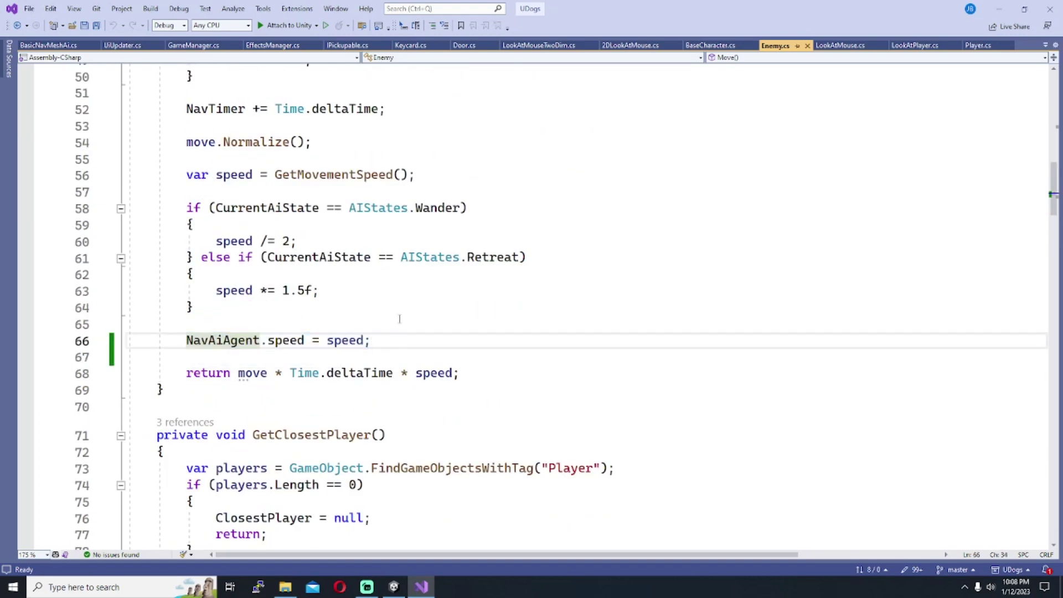
Find the Spawn() override in Enemy.cs and examine the lines setting NavAiAgent.updatePosition and updateRotation to false
{"action": "scroll", "coordinate": [396, 320], "scroll_direction": "down", "scroll_amount": 1}
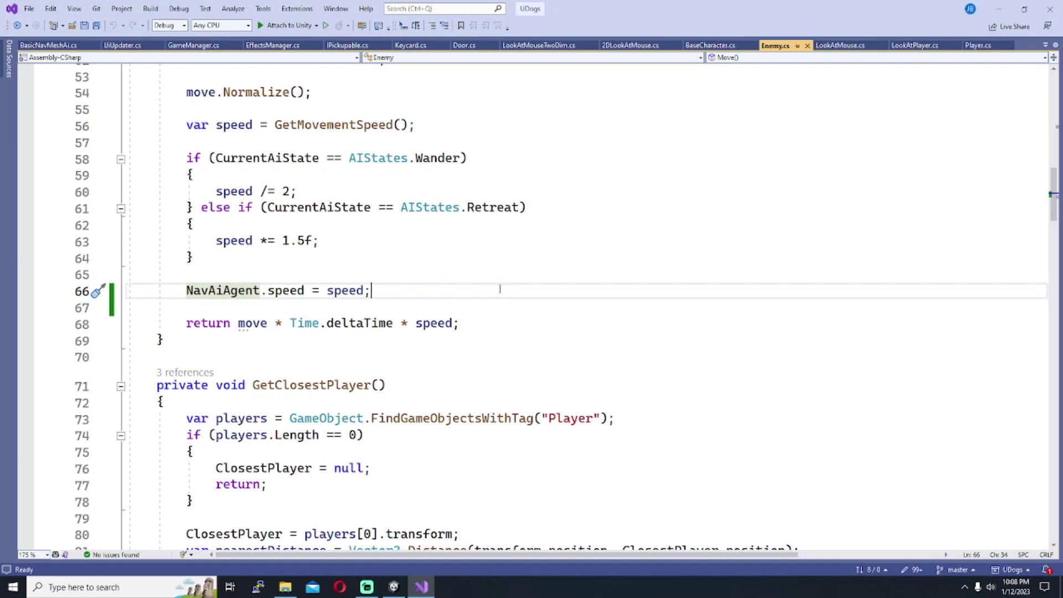
{"action": "scroll", "coordinate": [1023, 232], "scroll_direction": "down", "scroll_amount": 20}
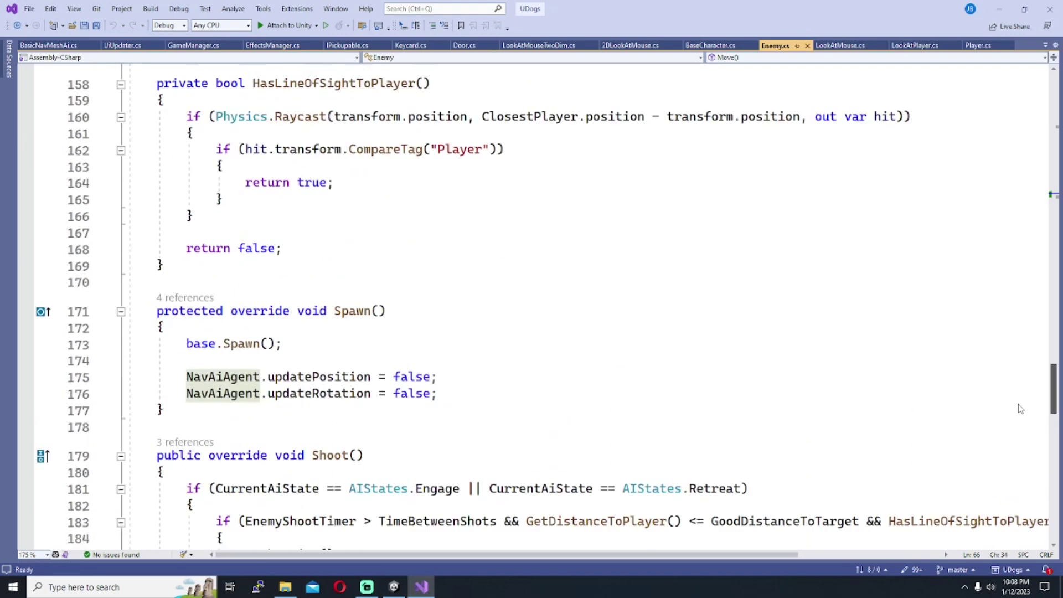
{"action": "left_click", "coordinate": [372, 294]}
{"action": "left_click", "coordinate": [465, 299]}
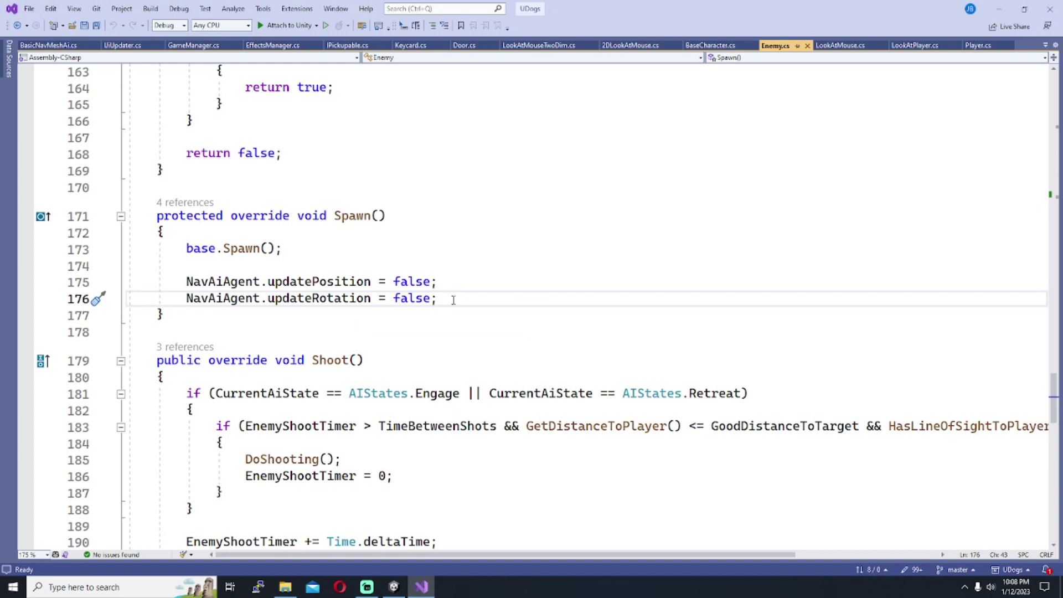
{"action": "double_click", "coordinate": [339, 298]}
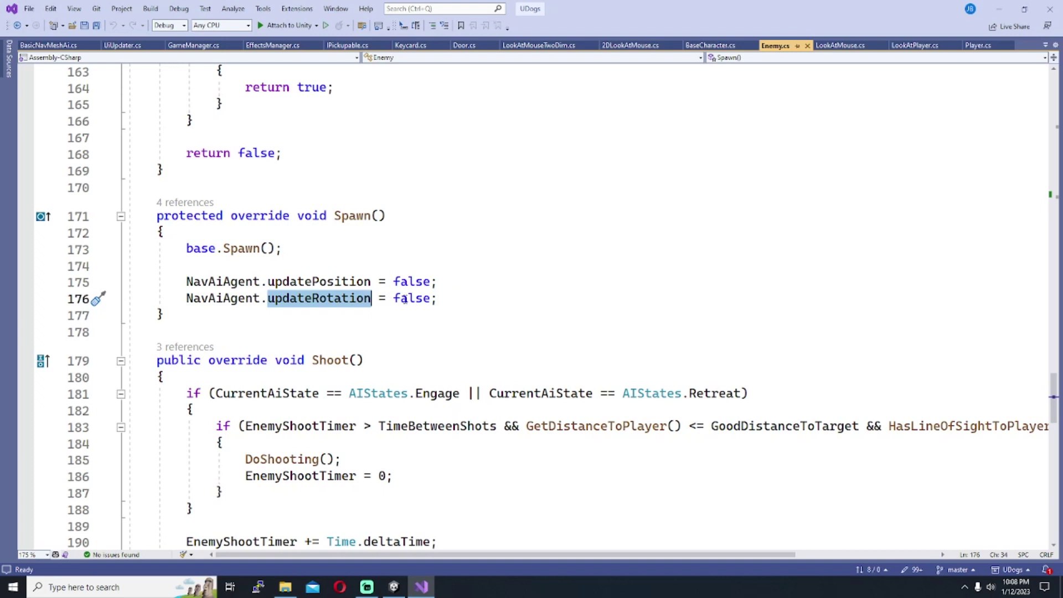
{"action": "left_click", "coordinate": [468, 300]}
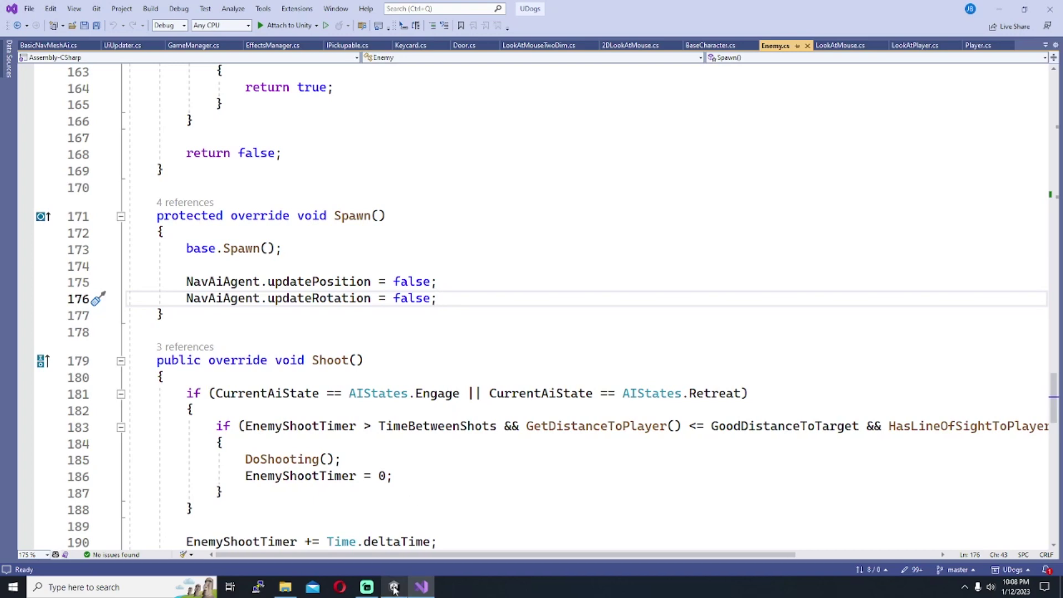
Switch to Unity and view the NavMesh-covered rooms around BaseEnemy in the Scene view
{"action": "left_click", "coordinate": [395, 589]}
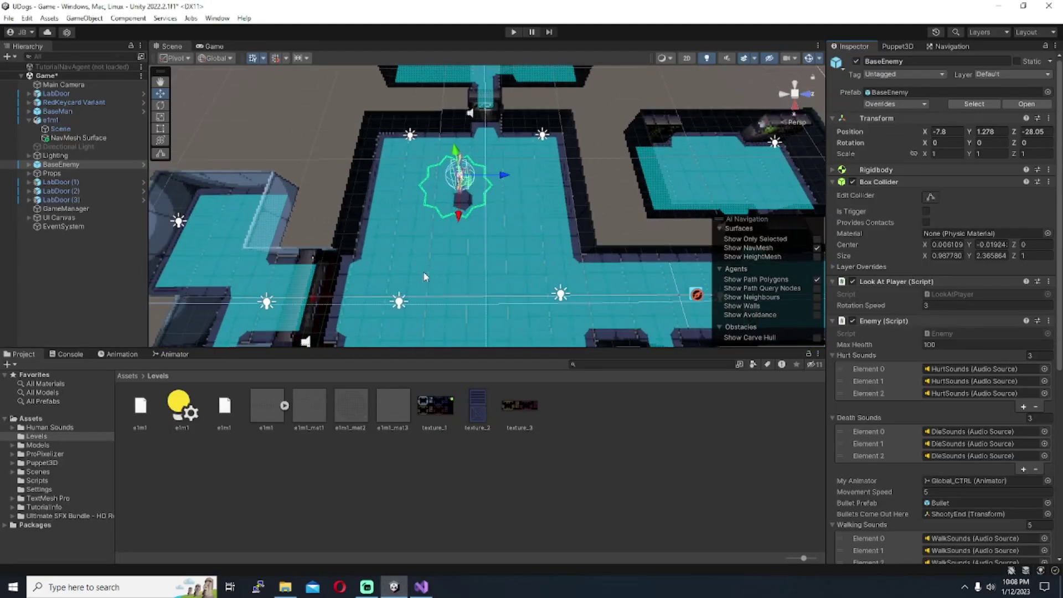
{"action": "scroll", "coordinate": [426, 238], "scroll_direction": "down", "scroll_amount": 5}
{"action": "middle_click_drag", "start_coordinate": [426, 266], "coordinate": [436, 247]}
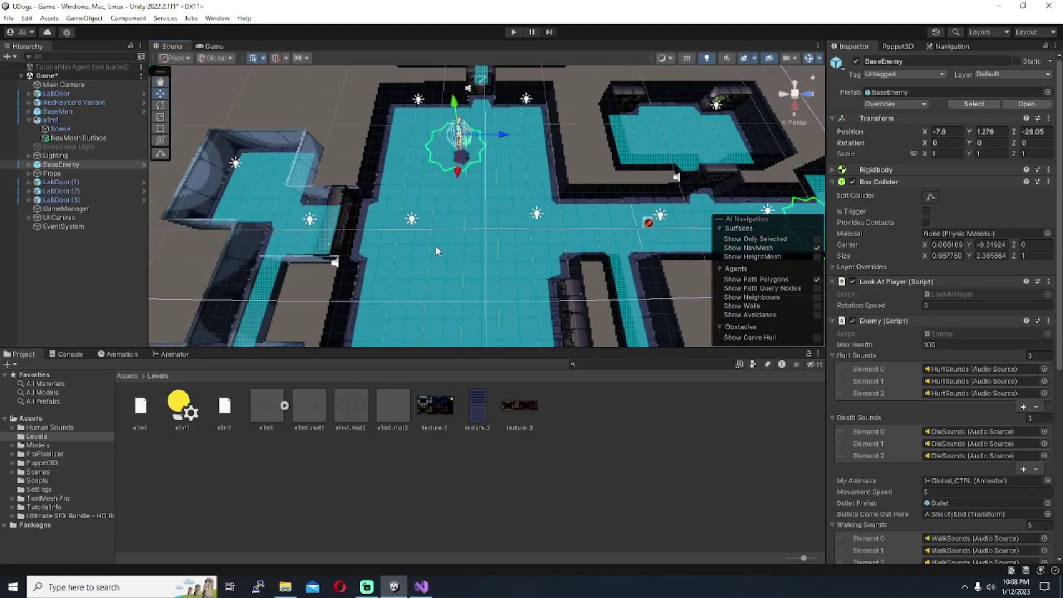